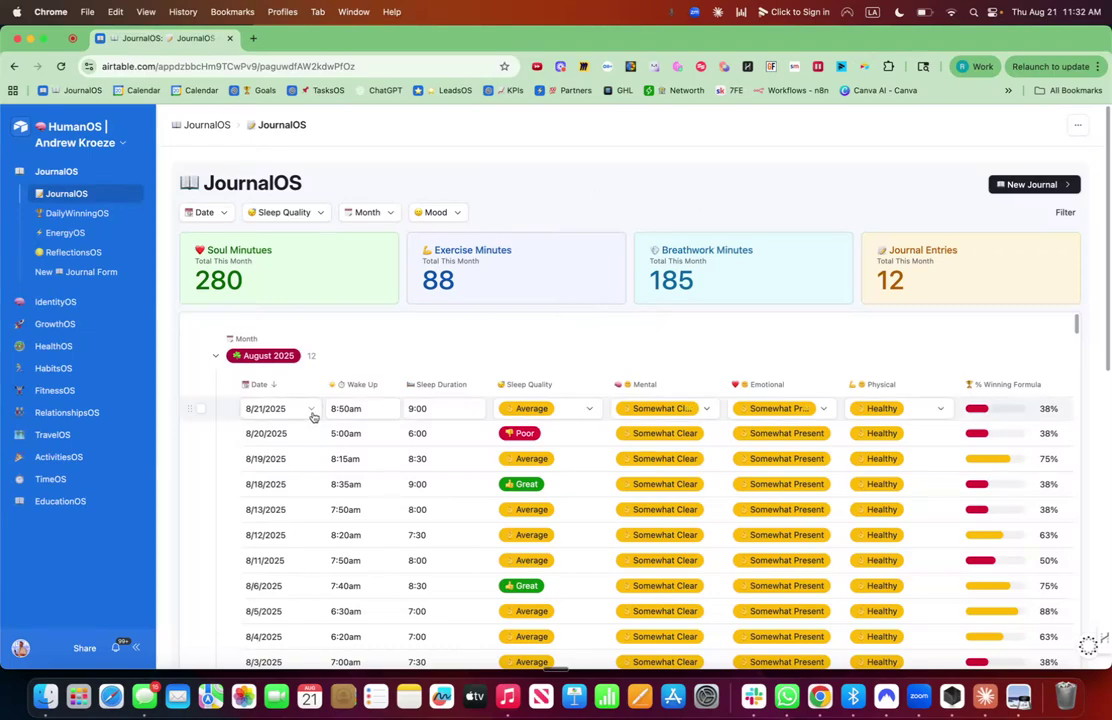
Review the full details of the 8/21/2025 journal entry, then close it
{"action": "left_click", "coordinate": [226, 410]}
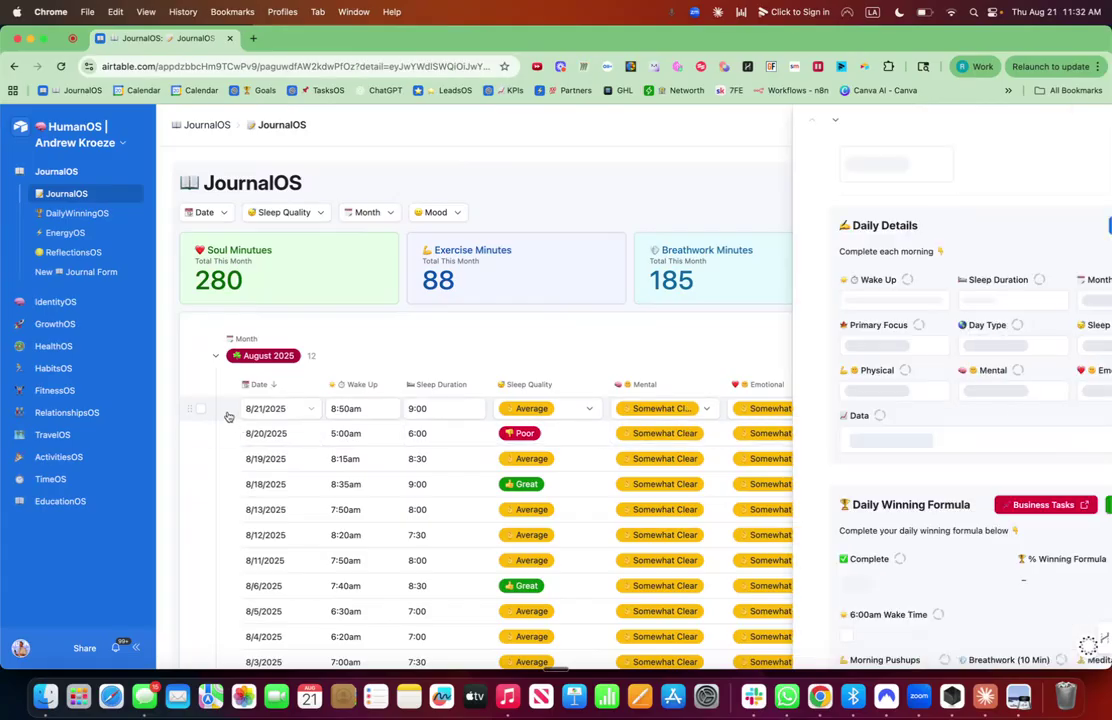
{"action": "scroll", "coordinate": [815, 381], "scroll_direction": "down", "scroll_amount": 5}
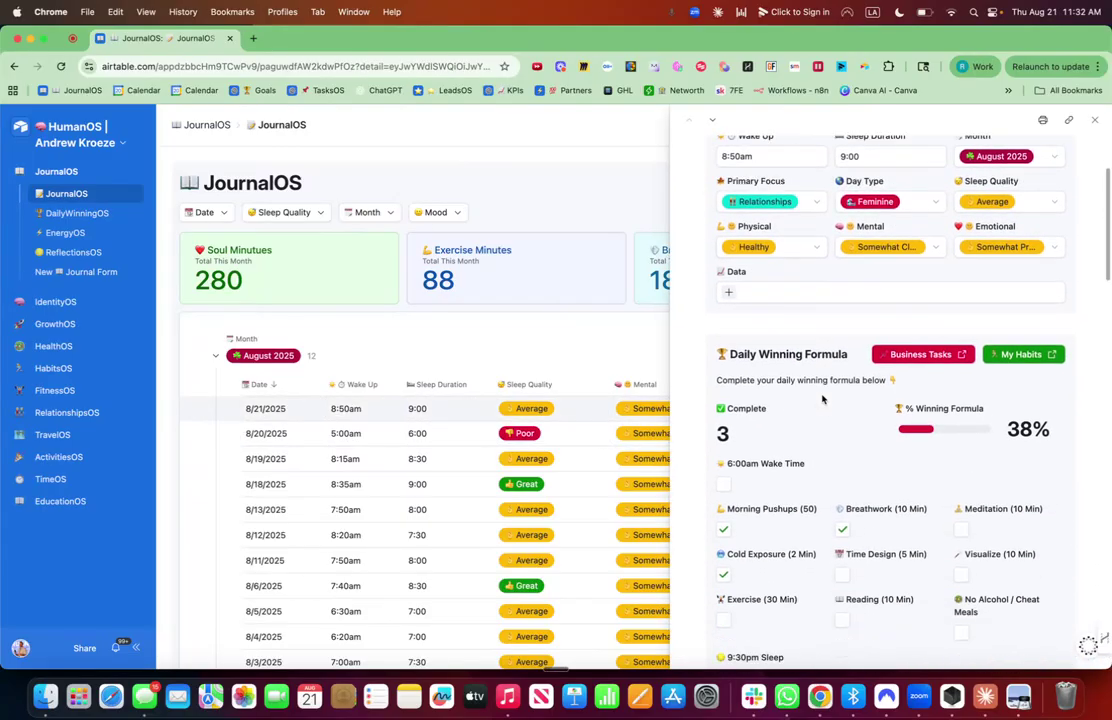
{"action": "scroll", "coordinate": [801, 275], "scroll_direction": "down", "scroll_amount": 10}
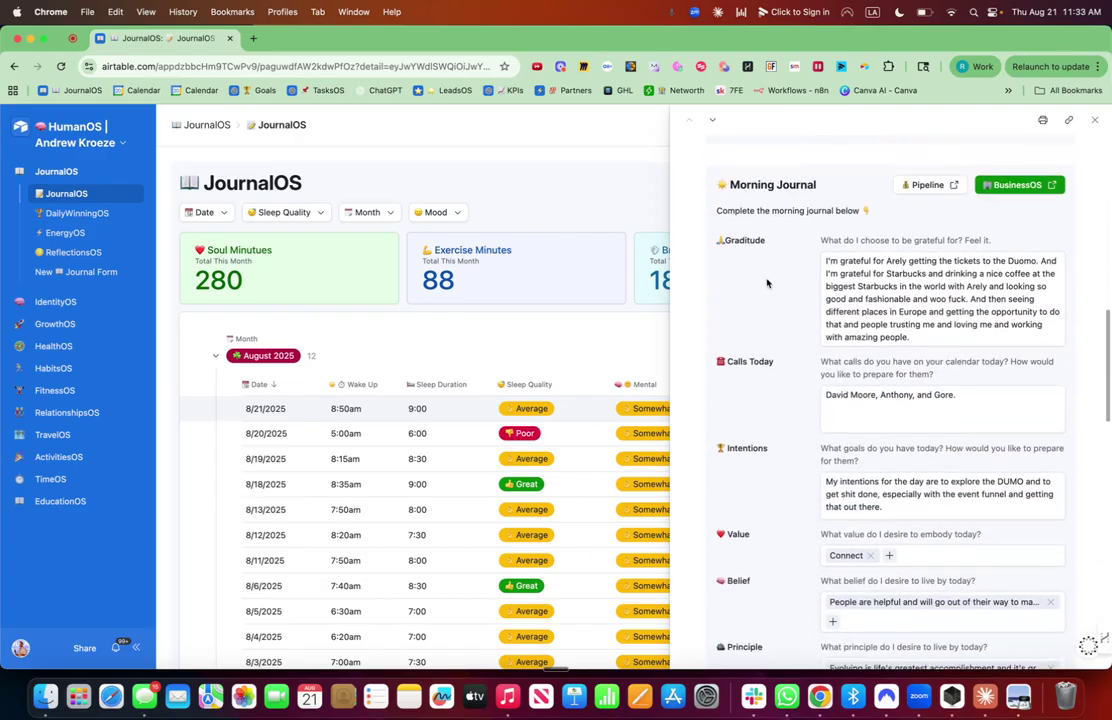
{"action": "scroll", "coordinate": [767, 283], "scroll_direction": "down", "scroll_amount": 15}
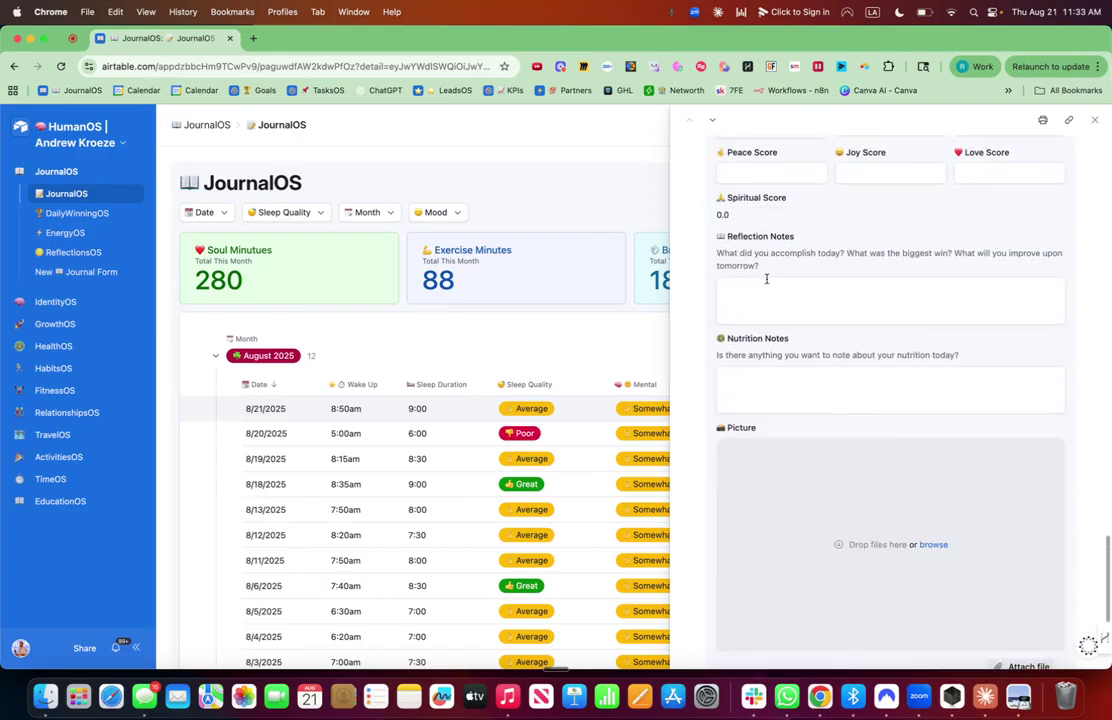
{"action": "scroll", "coordinate": [767, 281], "scroll_direction": "down", "scroll_amount": 2}
{"action": "scroll", "coordinate": [767, 283], "scroll_direction": "up", "scroll_amount": 6}
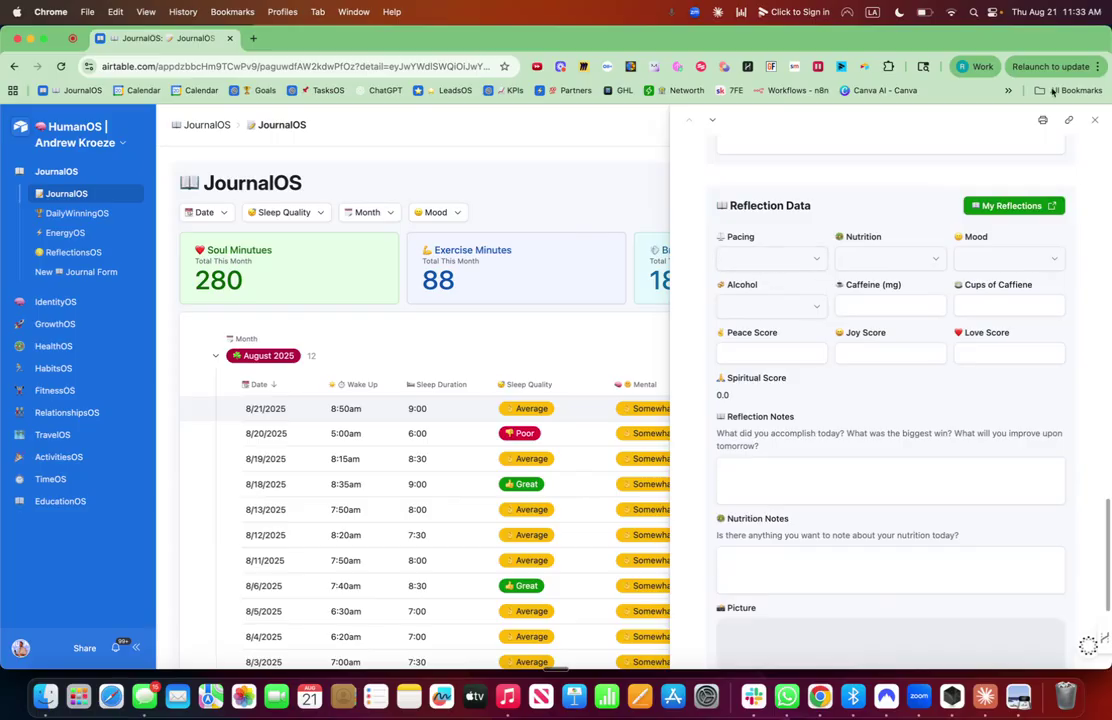
{"action": "key", "text": "Escape"}
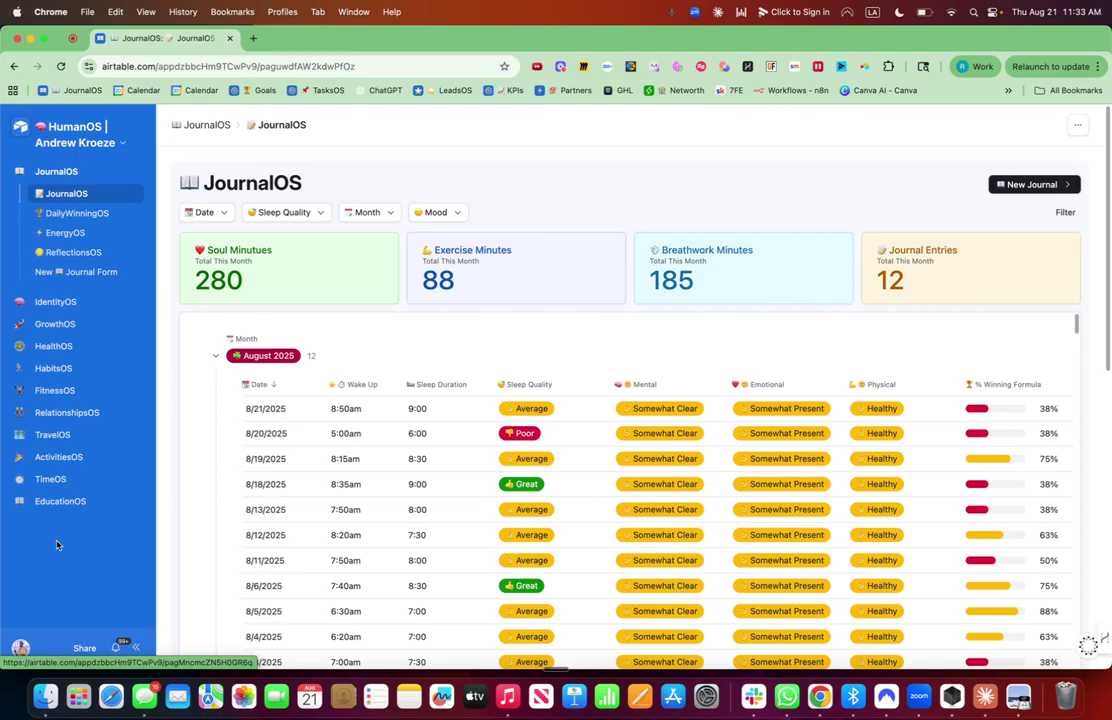
Navigate through IdentityOS My Values and FitnessOS to TravelOS, then open the workspace menu
{"action": "left_click", "coordinate": [57, 305]}
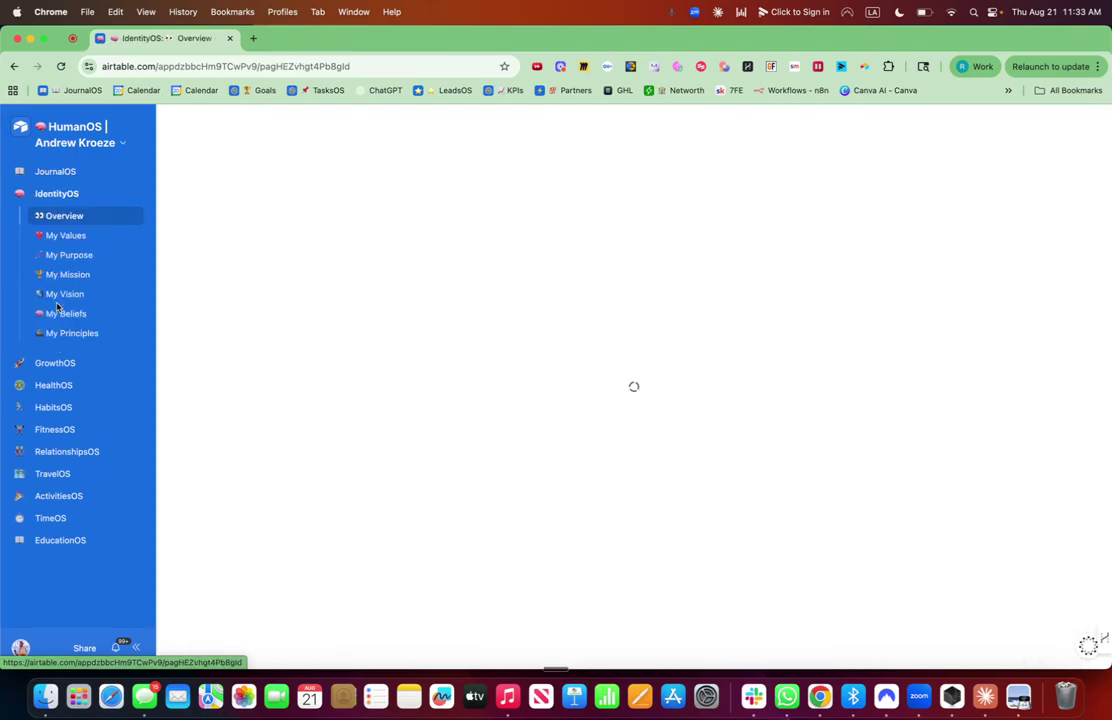
{"action": "left_click", "coordinate": [78, 234]}
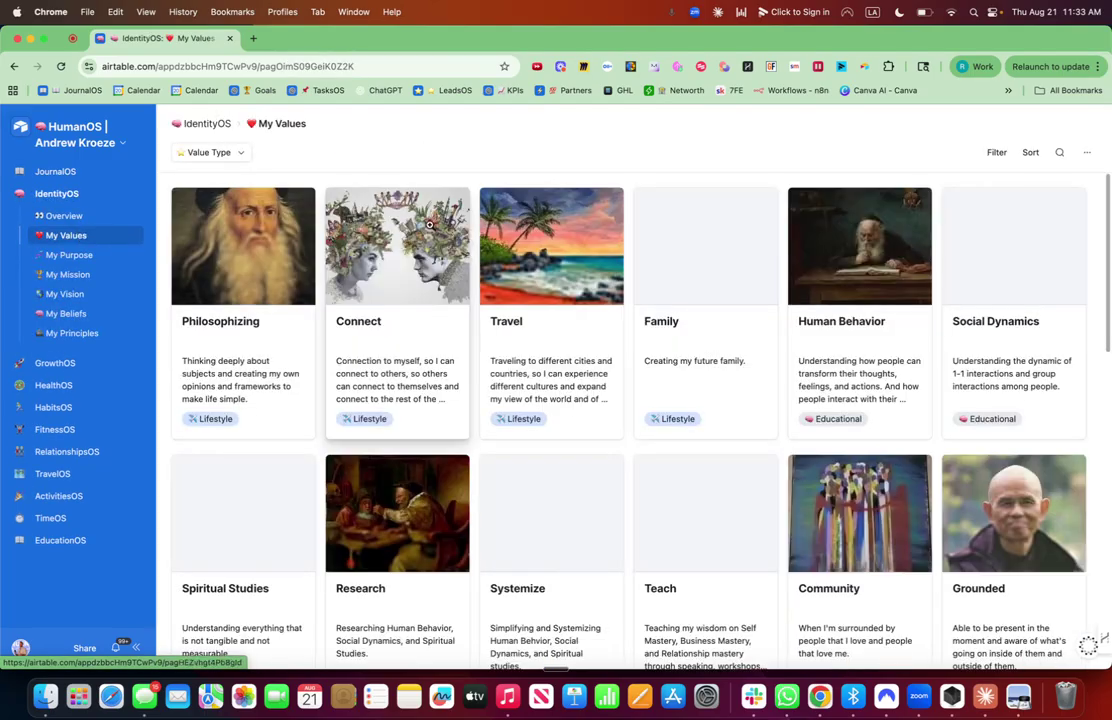
{"action": "left_click", "coordinate": [55, 431]}
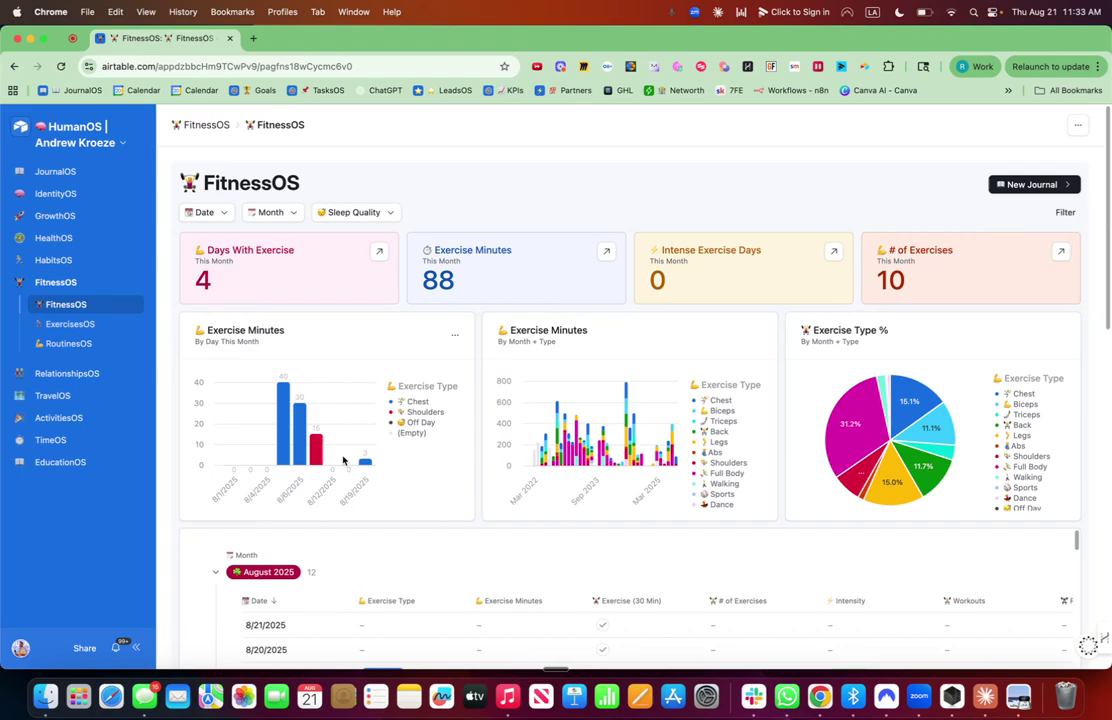
{"action": "left_click", "coordinate": [58, 397]}
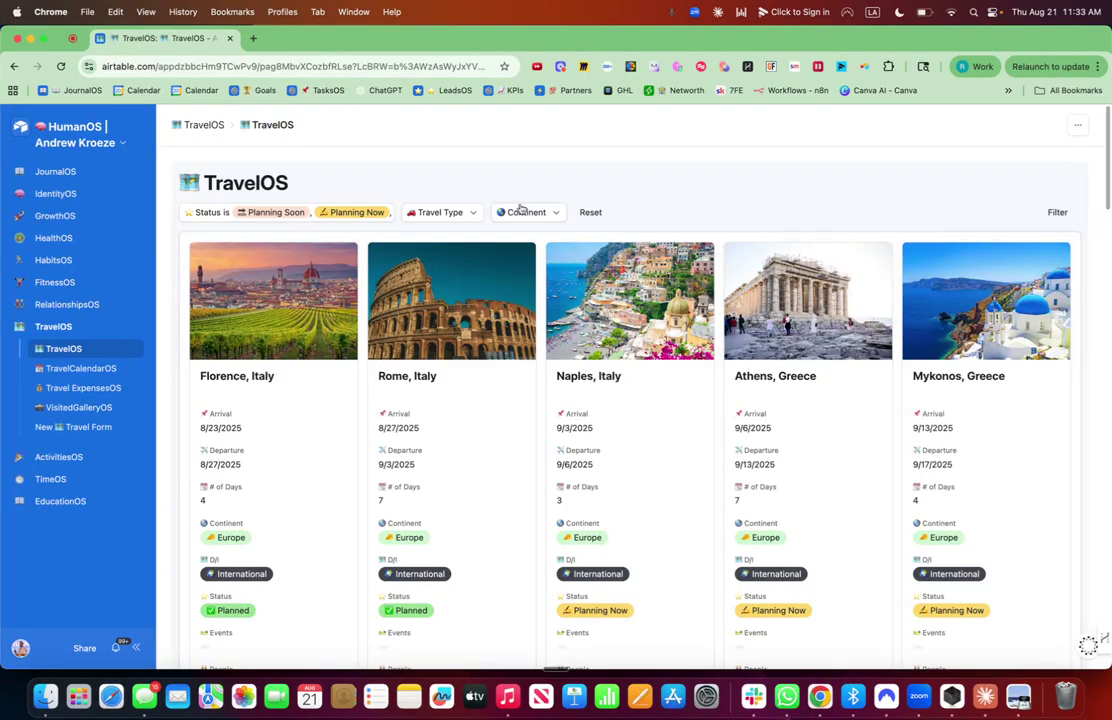
{"action": "left_click", "coordinate": [125, 142]}
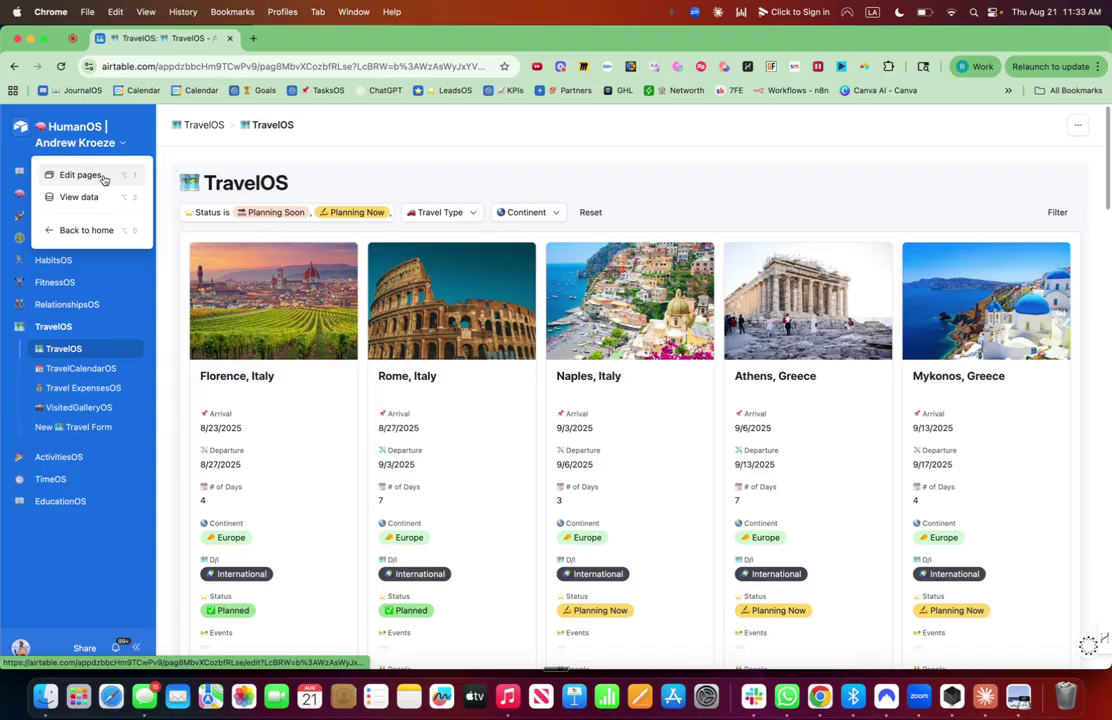
Enter page editing and switch to the base's All Transactions table
{"action": "left_click", "coordinate": [102, 177]}
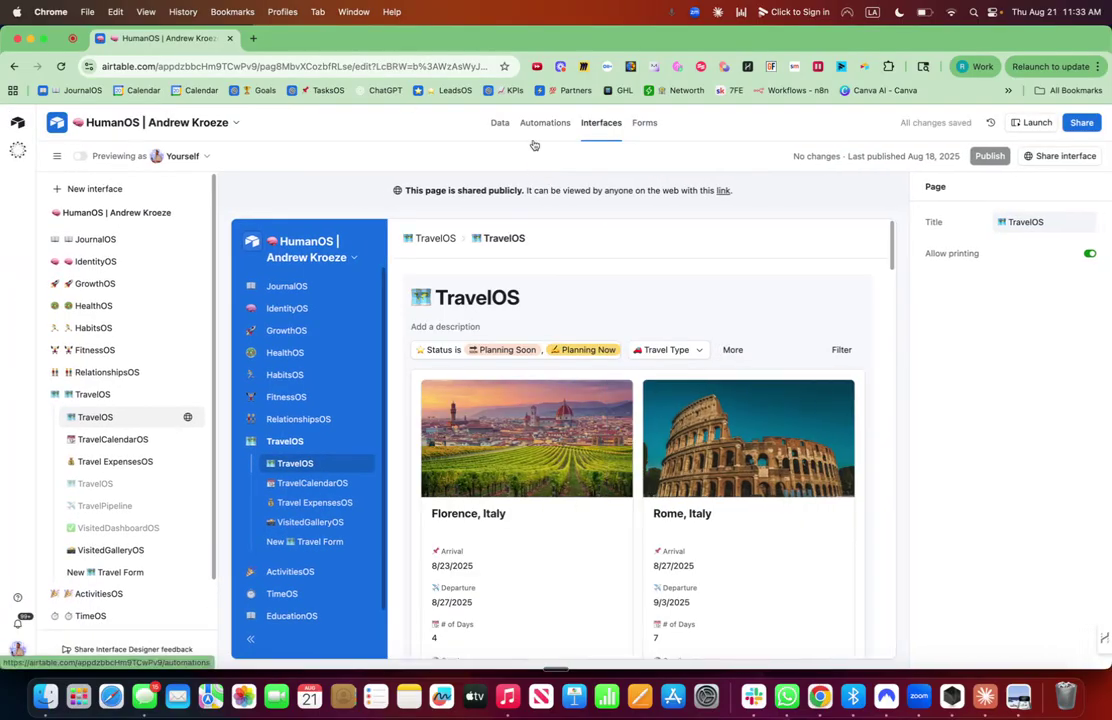
{"action": "left_click", "coordinate": [500, 123]}
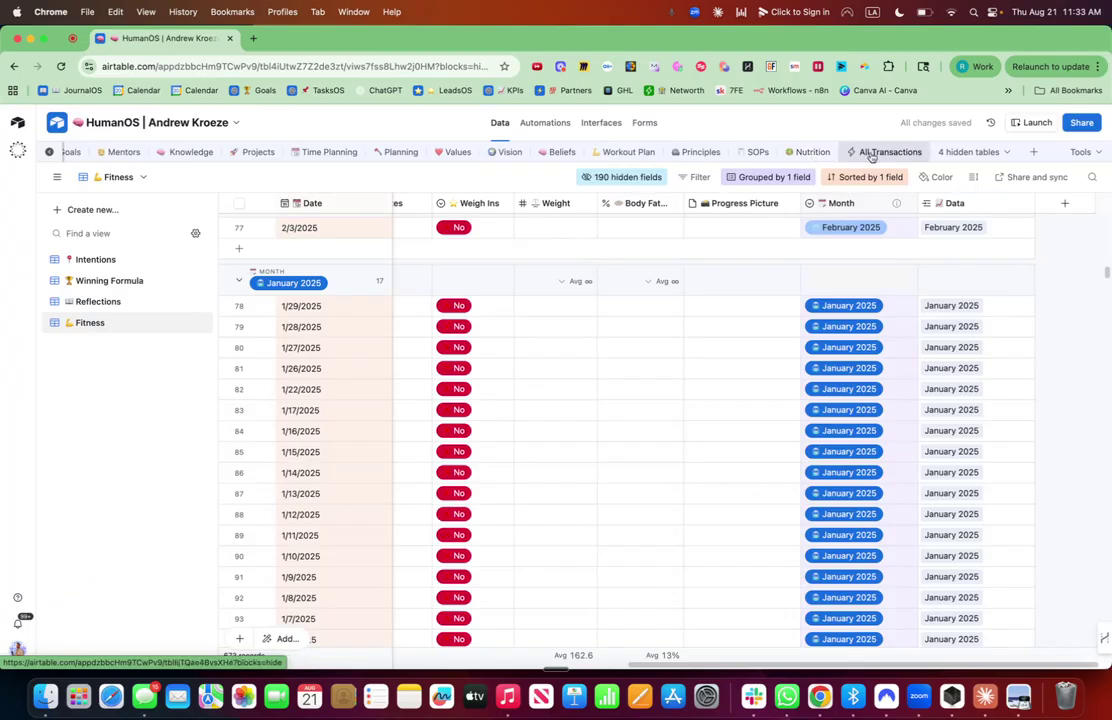
{"action": "left_click", "coordinate": [871, 153]}
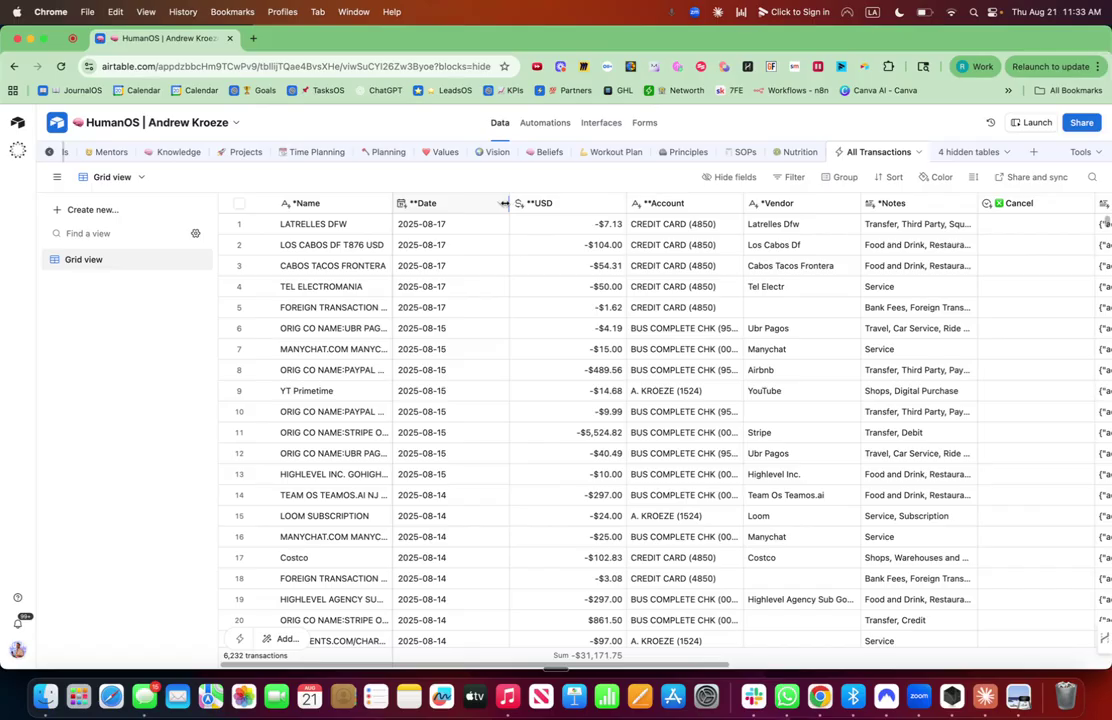
Narrow the Date and USD columns and scroll across the table
{"action": "left_click_drag", "start_coordinate": [504, 203], "coordinate": [476, 203]}
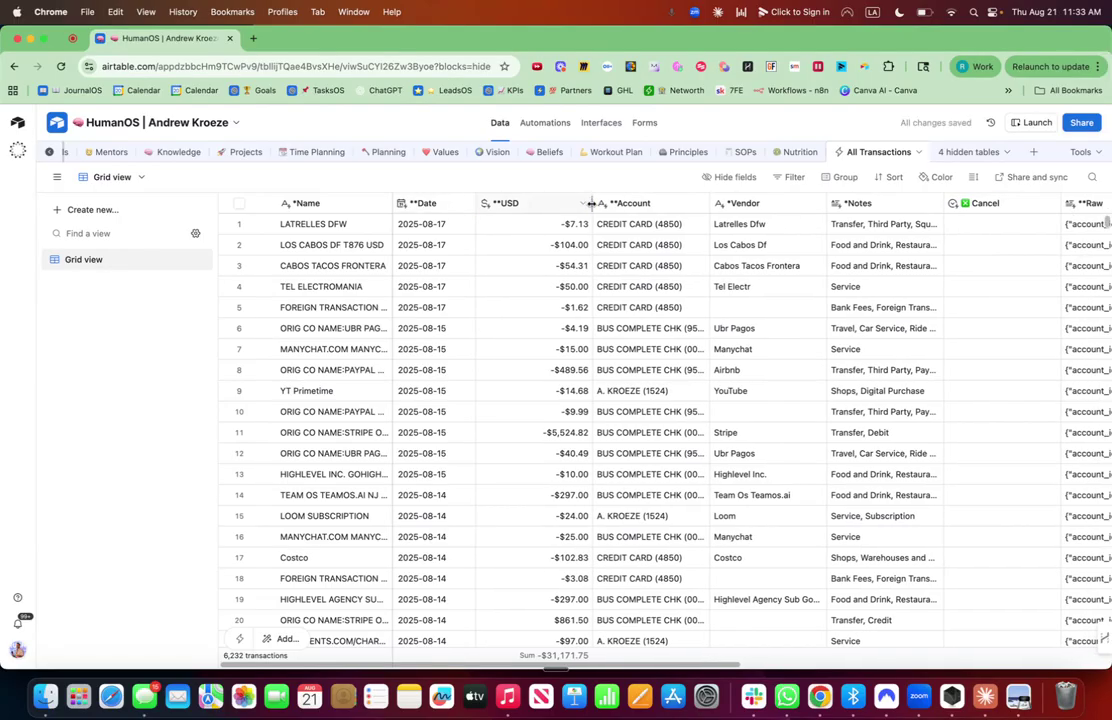
{"action": "left_click_drag", "start_coordinate": [591, 203], "coordinate": [562, 203]}
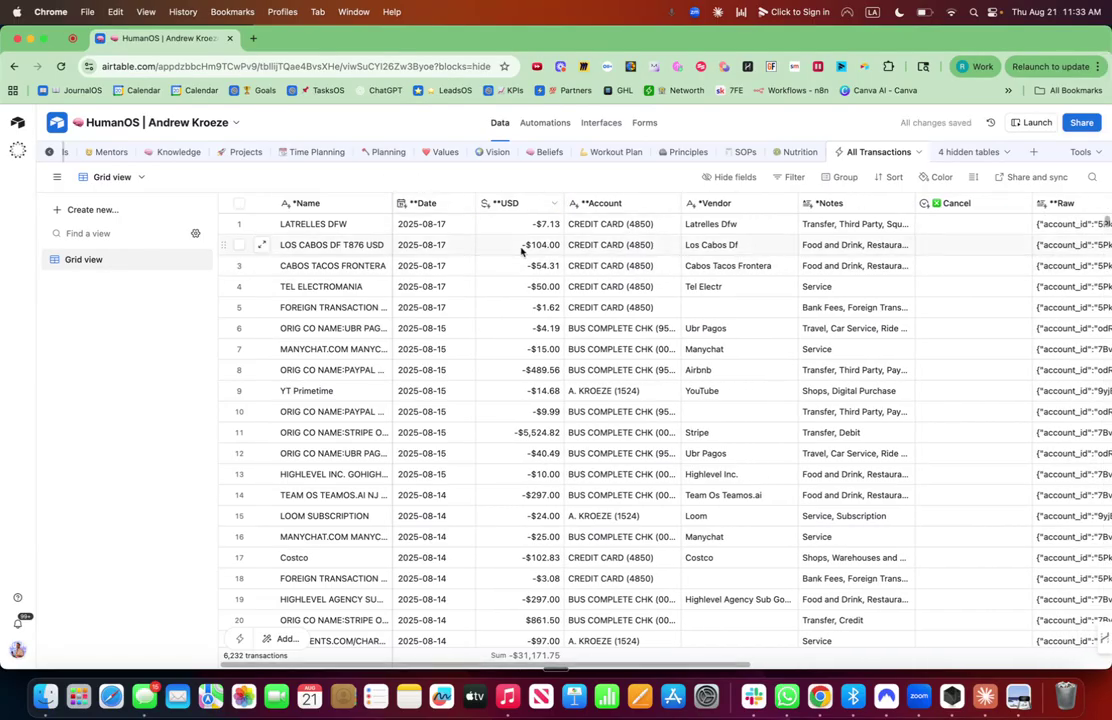
{"action": "scroll", "coordinate": [540, 255], "scroll_direction": "right", "scroll_amount": 3}
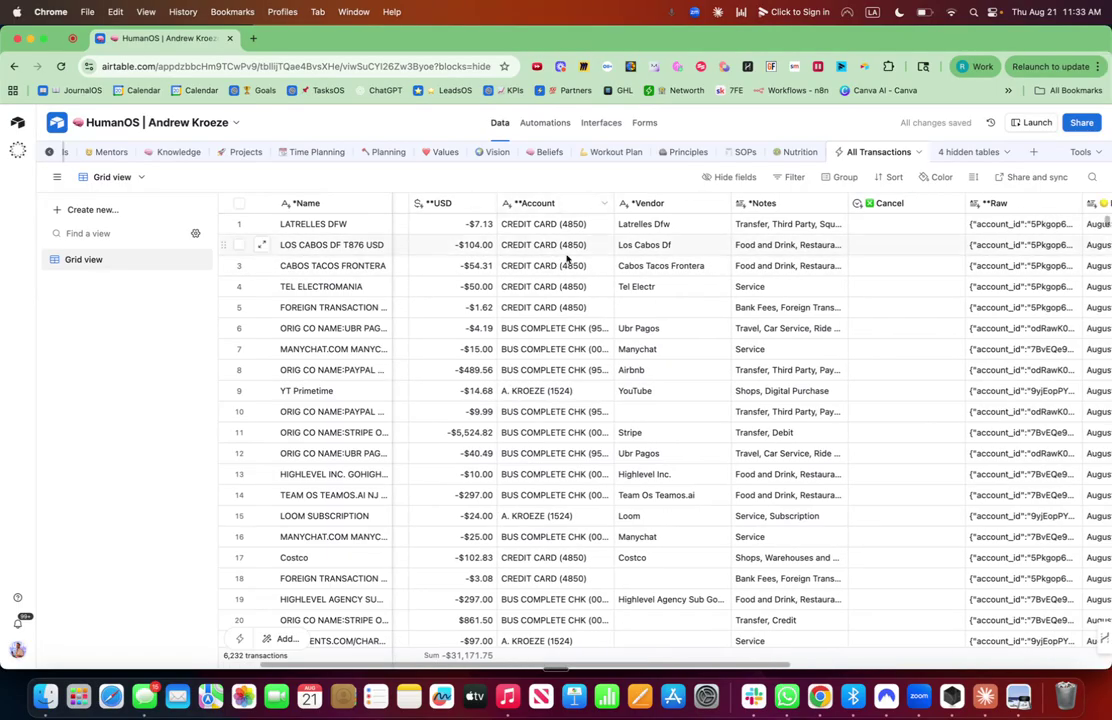
{"action": "scroll", "coordinate": [567, 258], "scroll_direction": "right", "scroll_amount": 3}
{"action": "scroll", "coordinate": [573, 245], "scroll_direction": "right", "scroll_amount": 3}
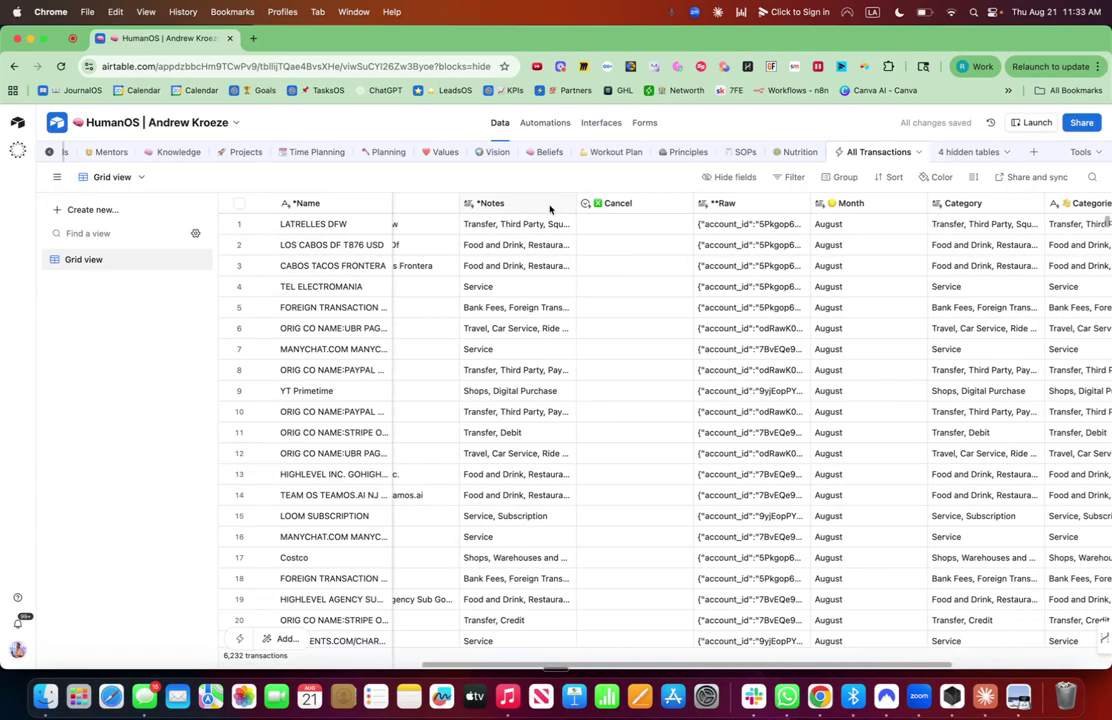
{"action": "scroll", "coordinate": [558, 248], "scroll_direction": "right", "scroll_amount": 5}
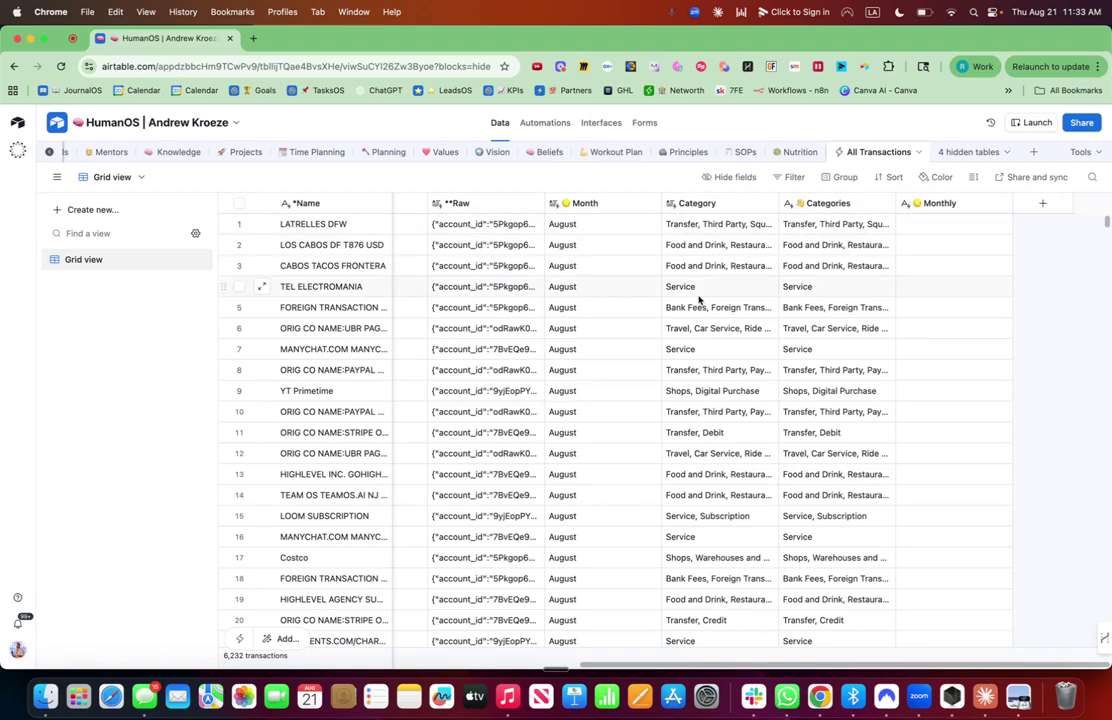
{"action": "scroll", "coordinate": [699, 300], "scroll_direction": "left", "scroll_amount": 10}
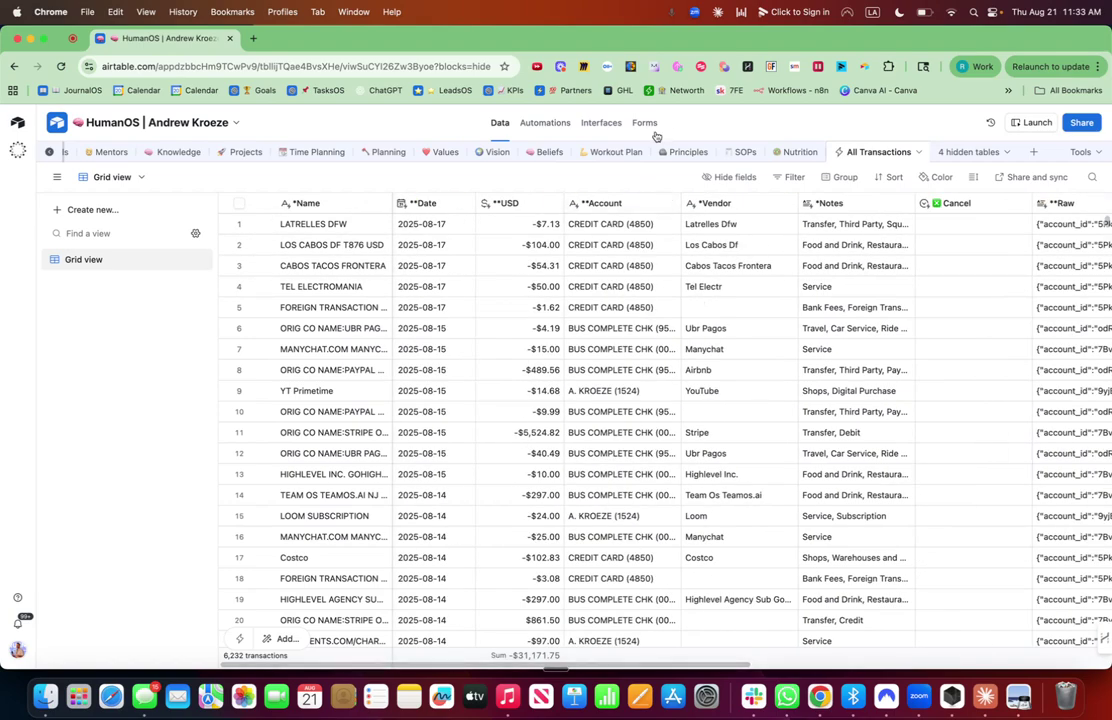
Create a new interface named '🏦 FinancialOS' with the bank icon
{"action": "left_click", "coordinate": [607, 131]}
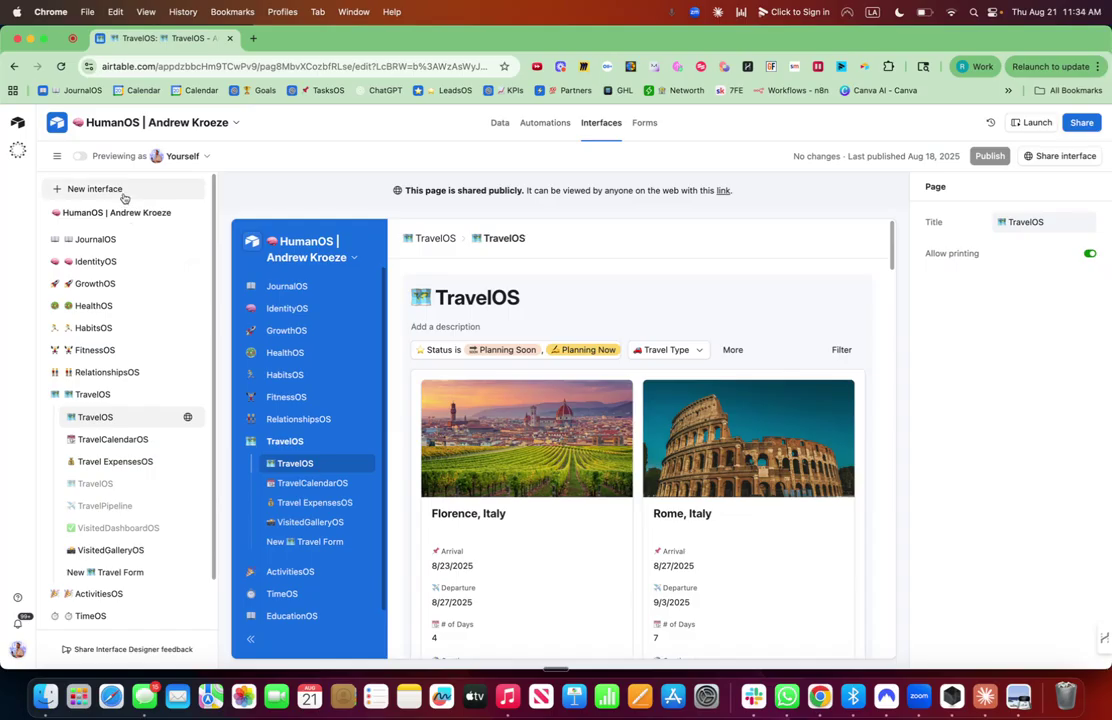
{"action": "left_click", "coordinate": [122, 191]}
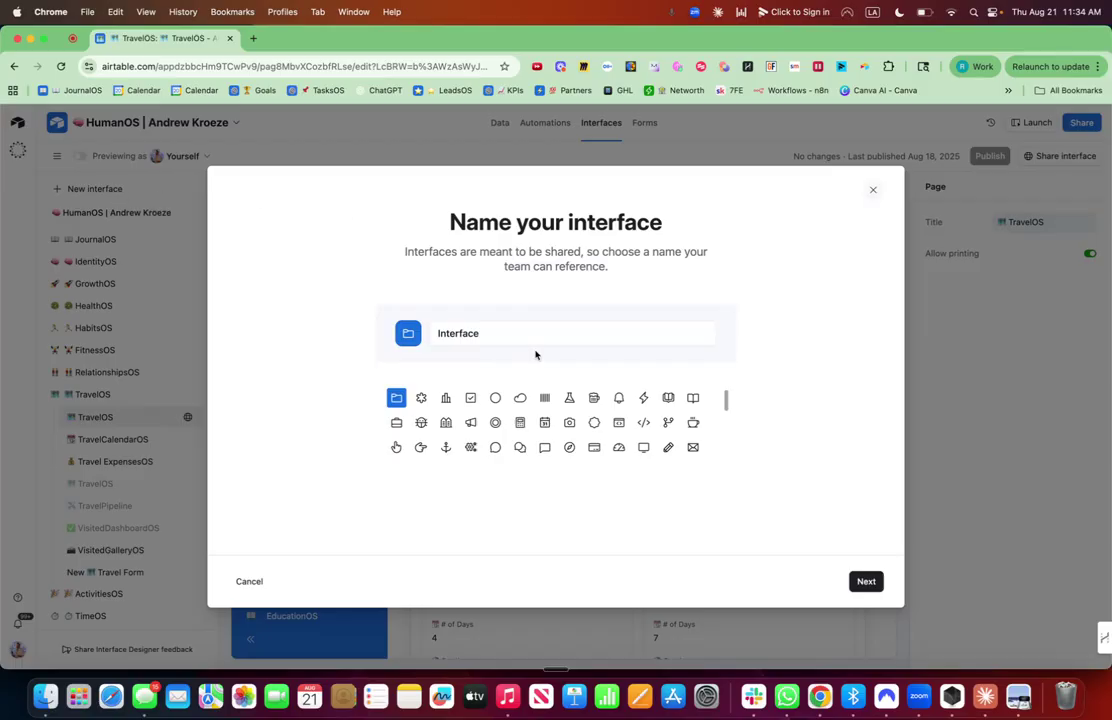
{"action": "double_click", "coordinate": [447, 333]}
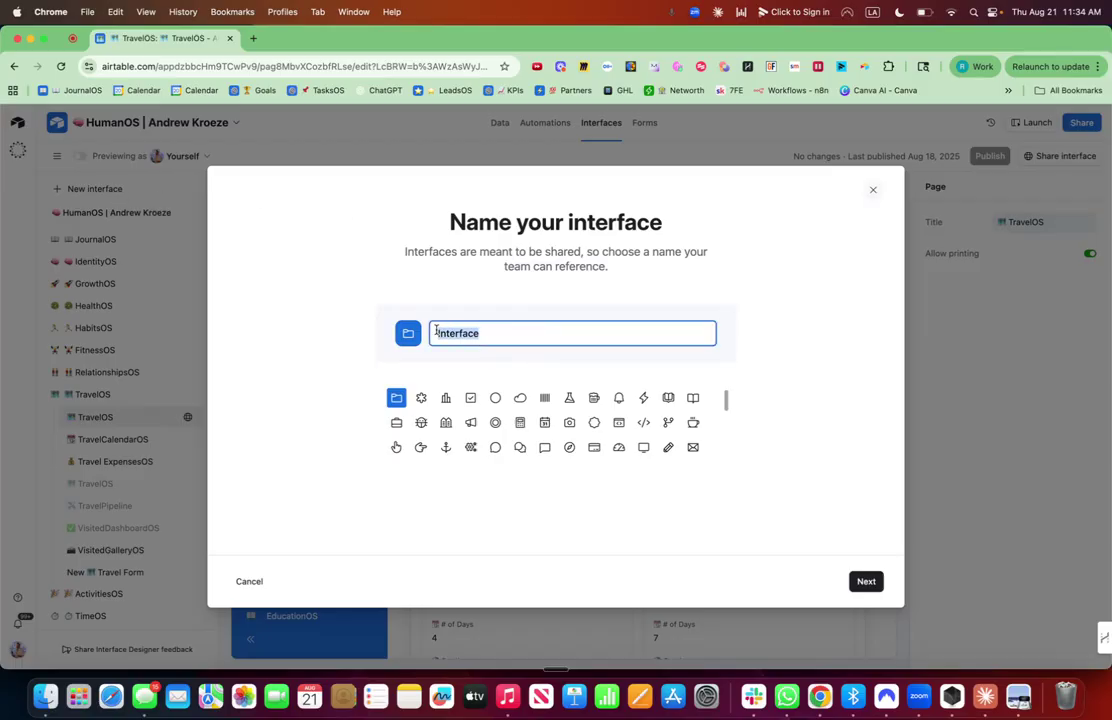
{"action": "key", "text": "ctrl+super+space"}
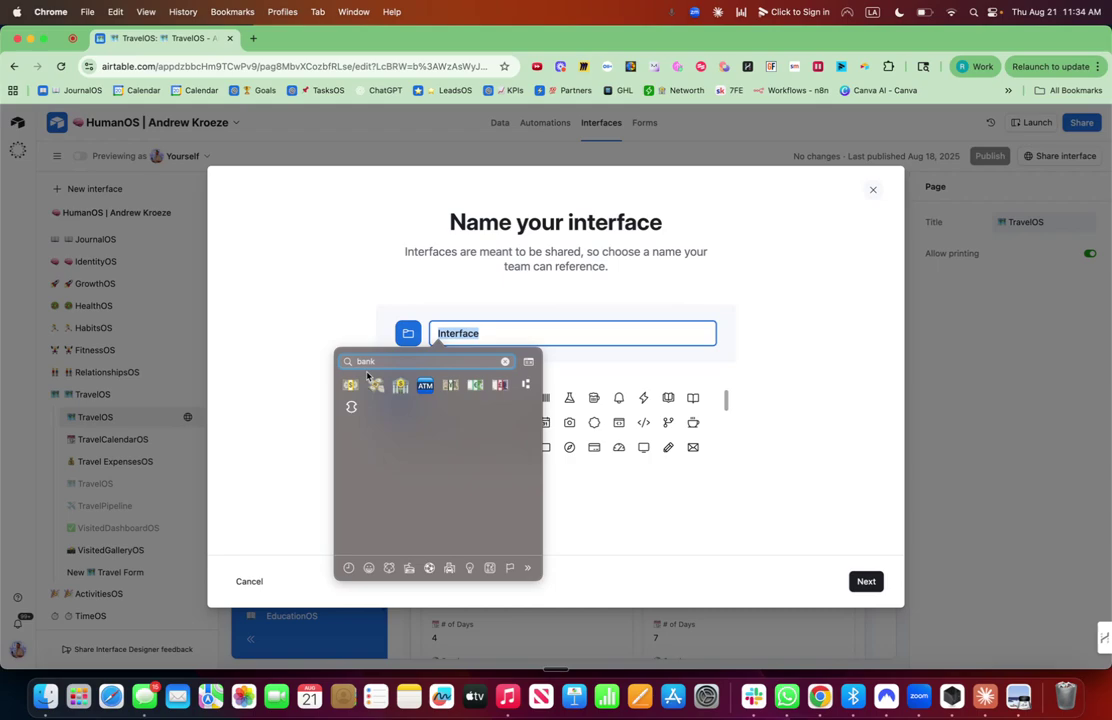
{"action": "key", "text": "Return"}
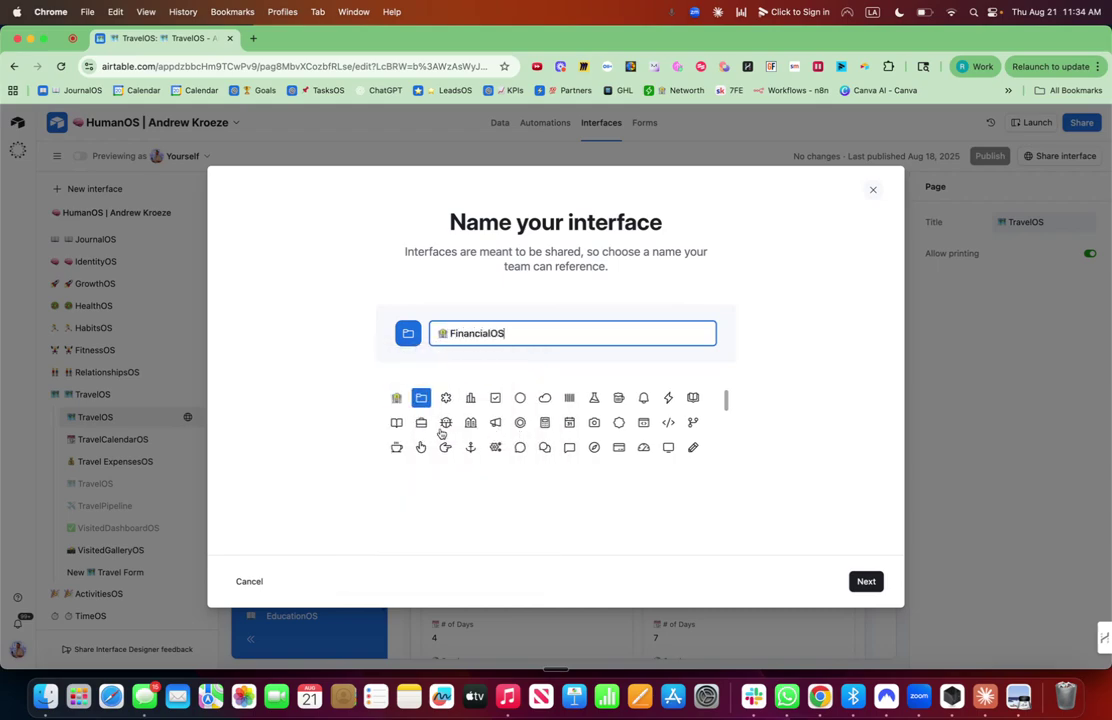
{"action": "left_click", "coordinate": [397, 398]}
{"action": "left_click", "coordinate": [868, 582]}
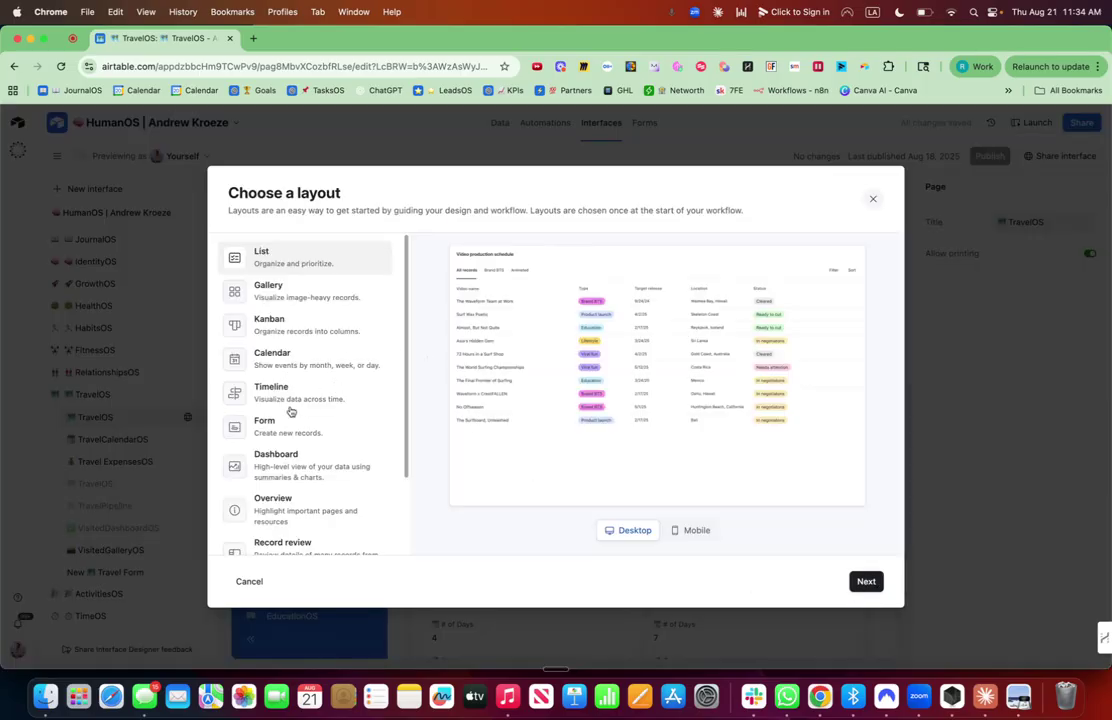
Choose the Dashboard layout connected to the All Transactions table and finish
{"action": "scroll", "coordinate": [289, 420], "scroll_direction": "down", "scroll_amount": 1}
{"action": "left_click", "coordinate": [299, 421]}
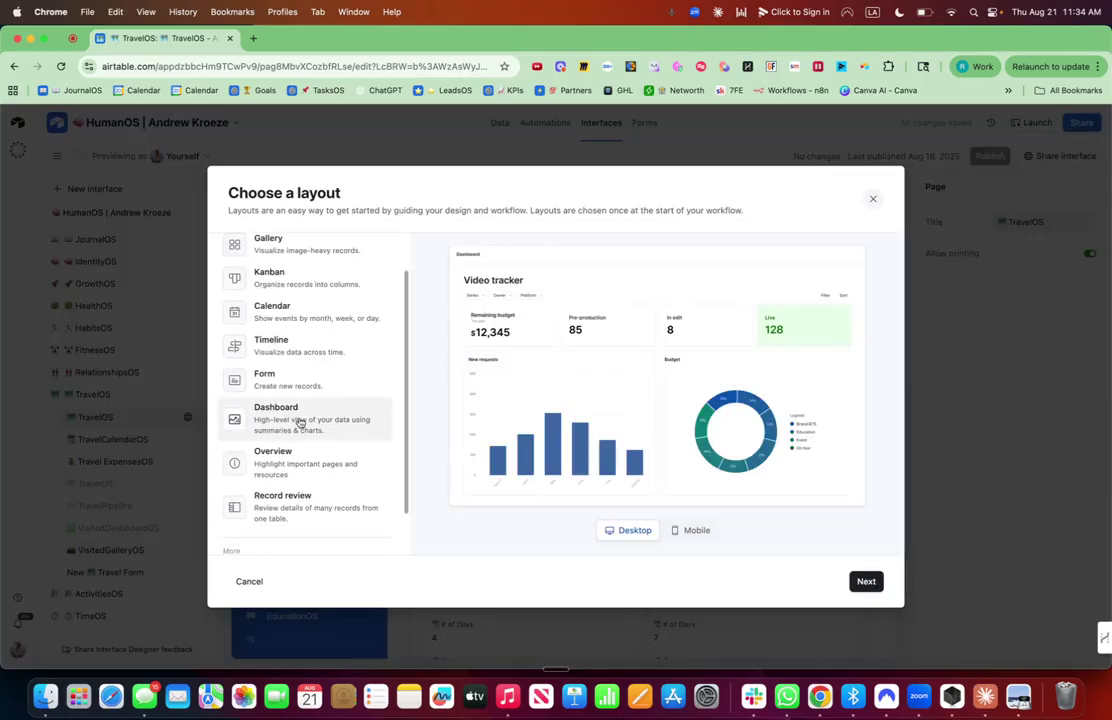
{"action": "left_click", "coordinate": [866, 583]}
{"action": "left_click", "coordinate": [293, 279]}
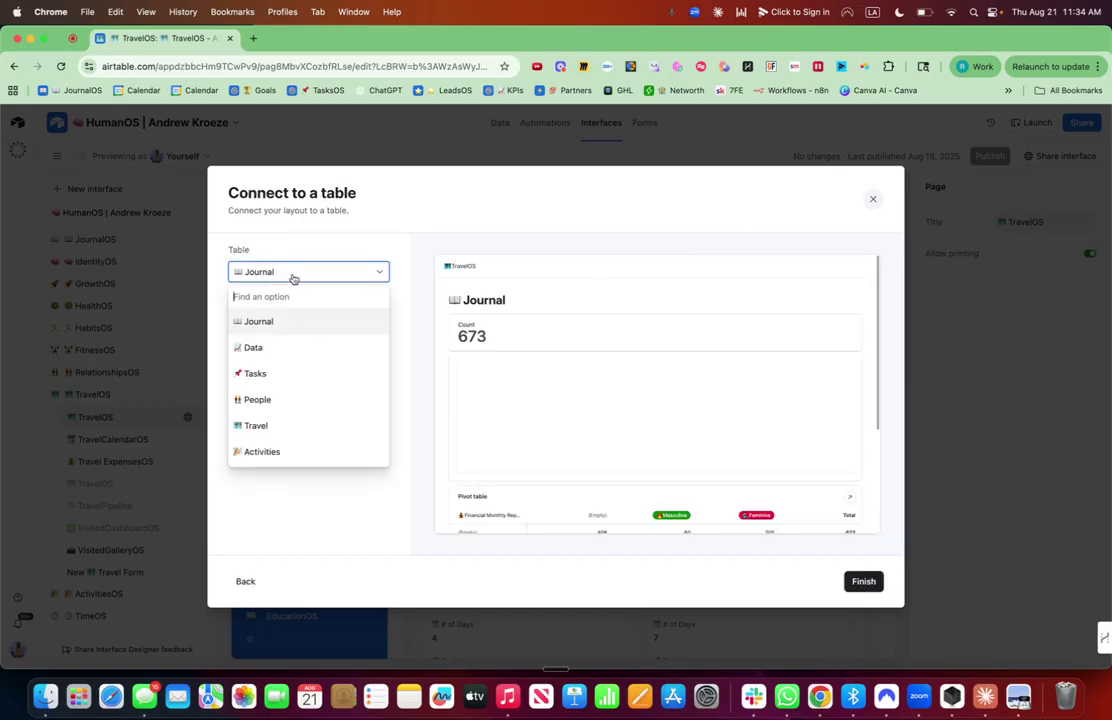
{"action": "scroll", "coordinate": [288, 432], "scroll_direction": "down", "scroll_amount": 5}
{"action": "left_click", "coordinate": [283, 455]}
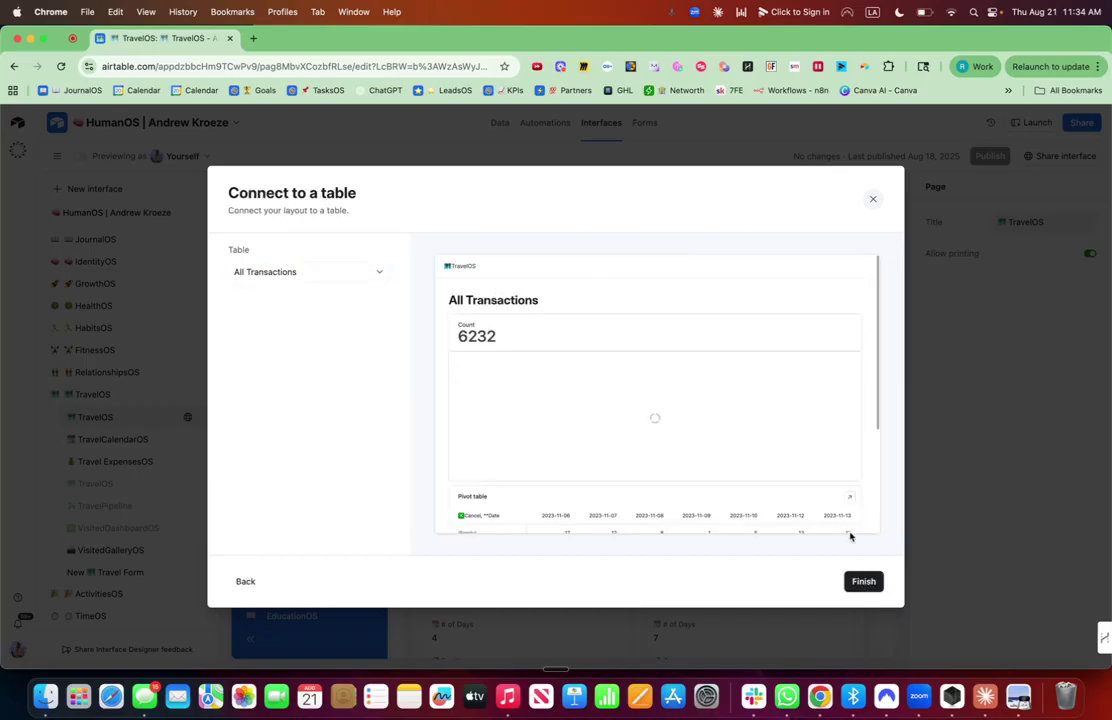
{"action": "left_click", "coordinate": [863, 582]}
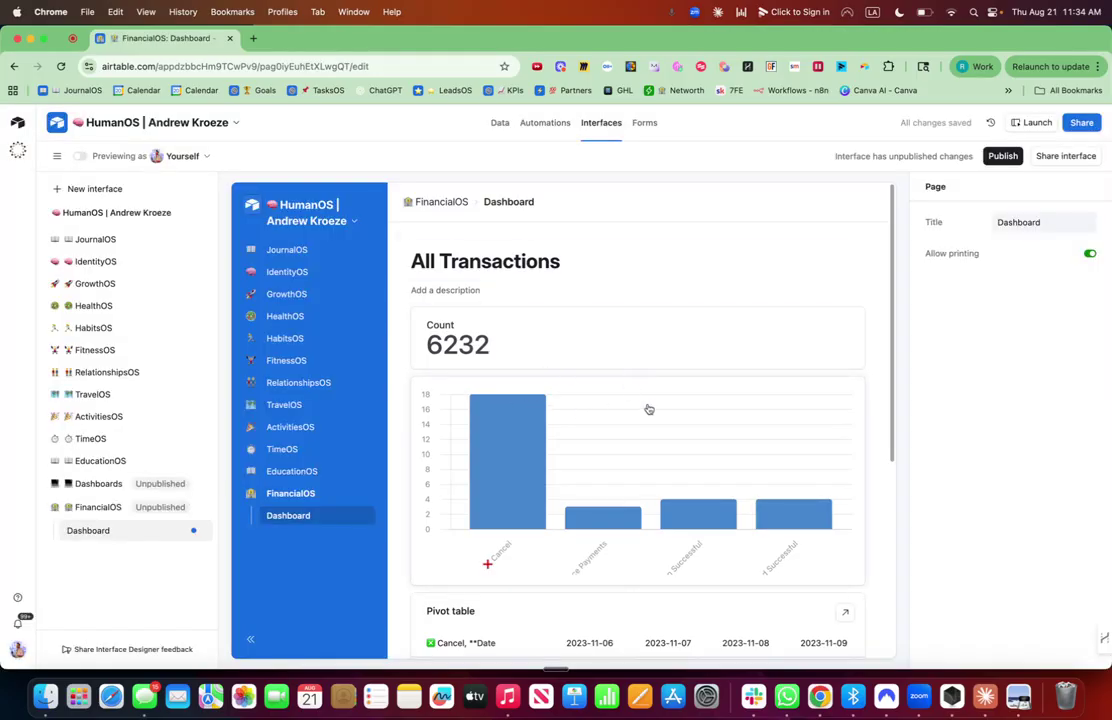
Replace the 'All Transactions' heading with '🏦 FinancialOS', then select the pivot table
{"action": "left_click", "coordinate": [726, 394]}
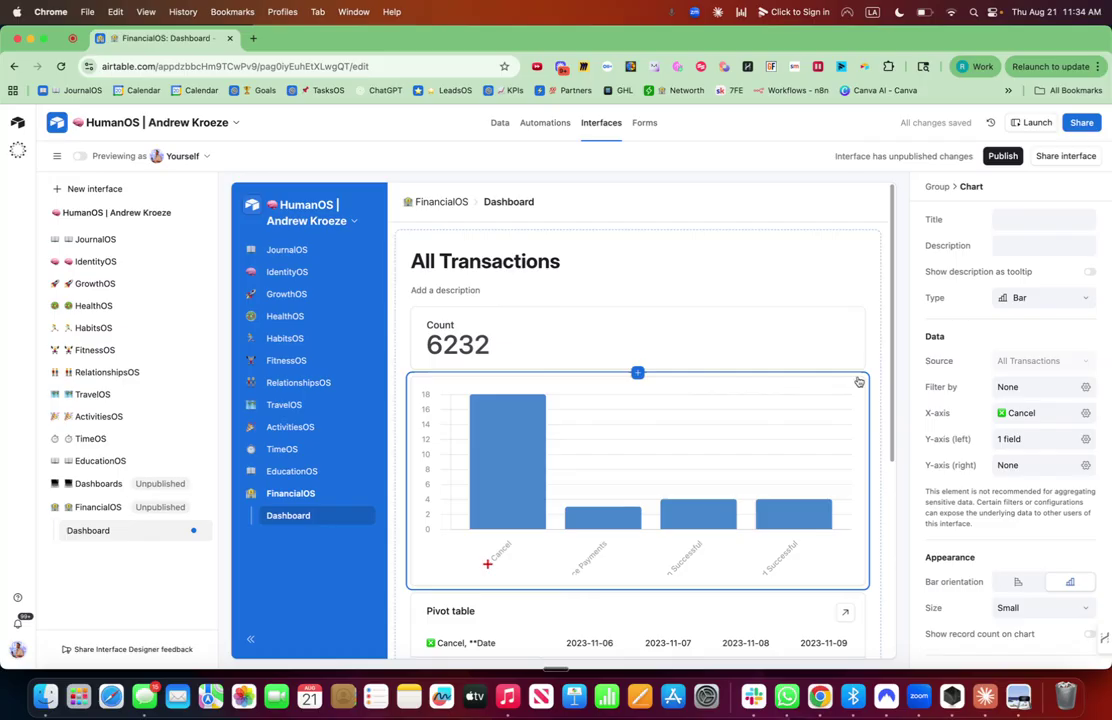
{"action": "left_click", "coordinate": [556, 261]}
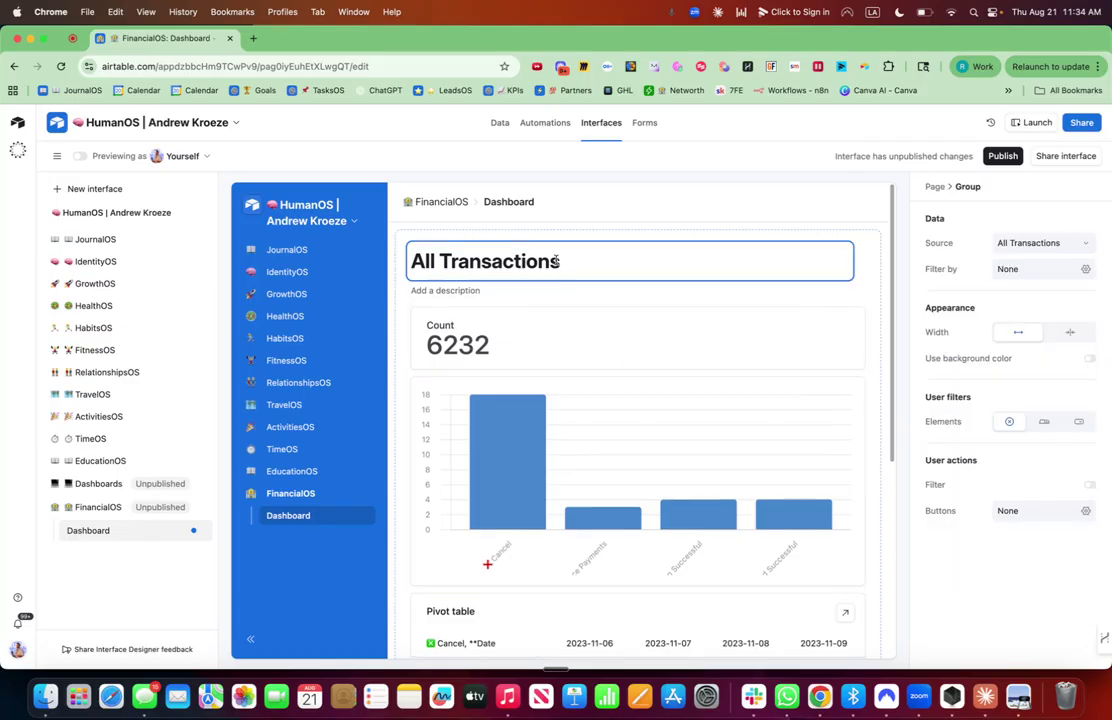
{"action": "left_click_drag", "start_coordinate": [560, 261], "coordinate": [414, 260]}
{"action": "key", "text": "ctrl+super+space"}
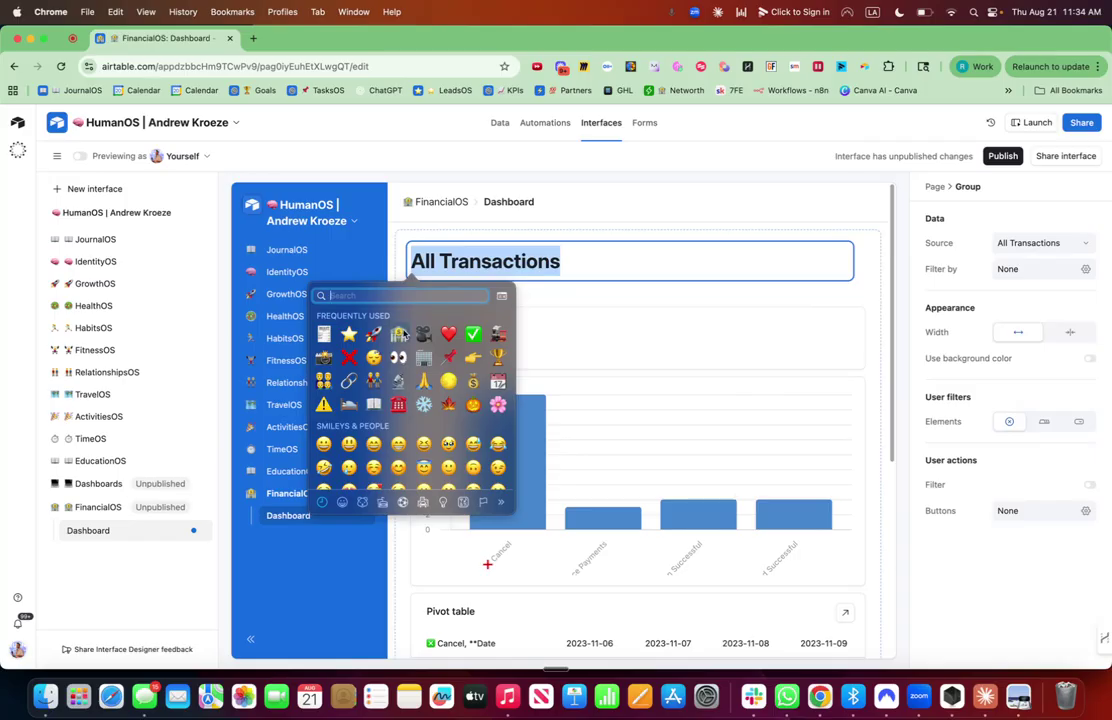
{"action": "left_click", "coordinate": [400, 334]}
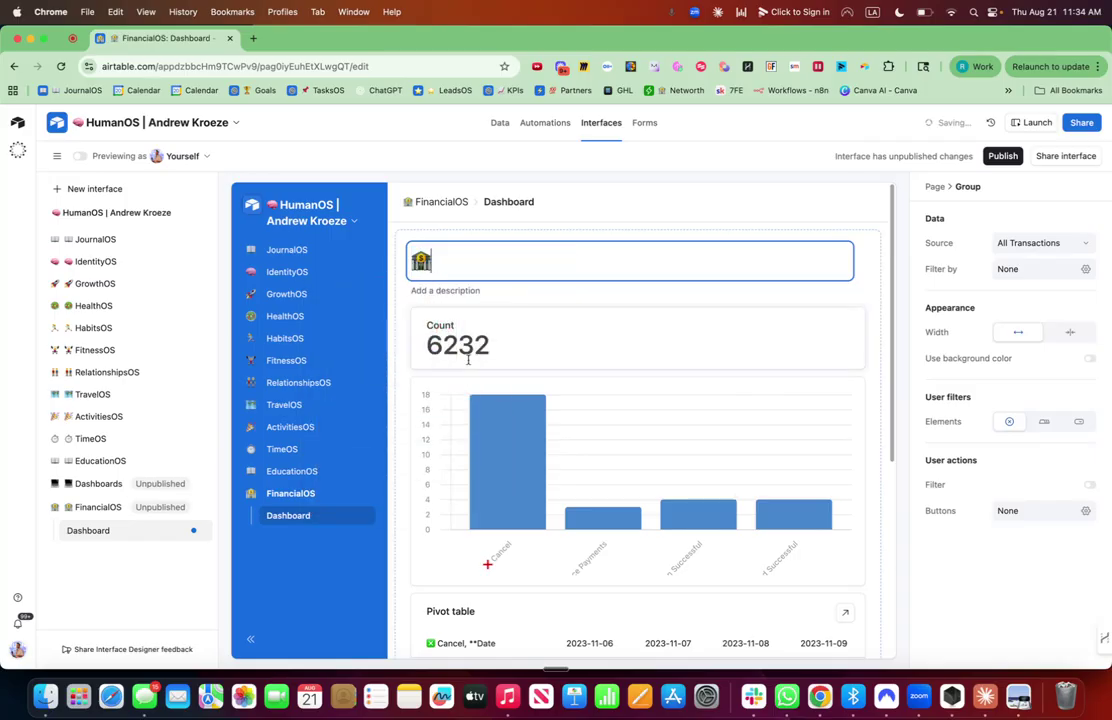
{"action": "type", "text": "FinancialOS"}
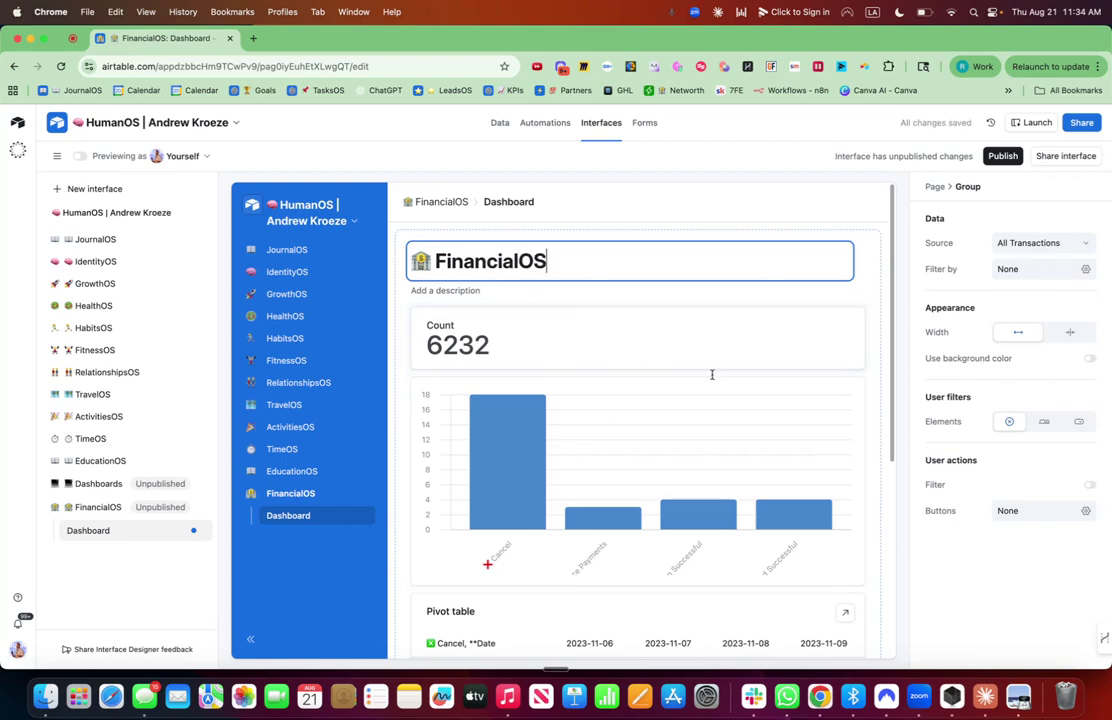
{"action": "left_click", "coordinate": [701, 434]}
{"action": "scroll", "coordinate": [689, 506], "scroll_direction": "down", "scroll_amount": 3}
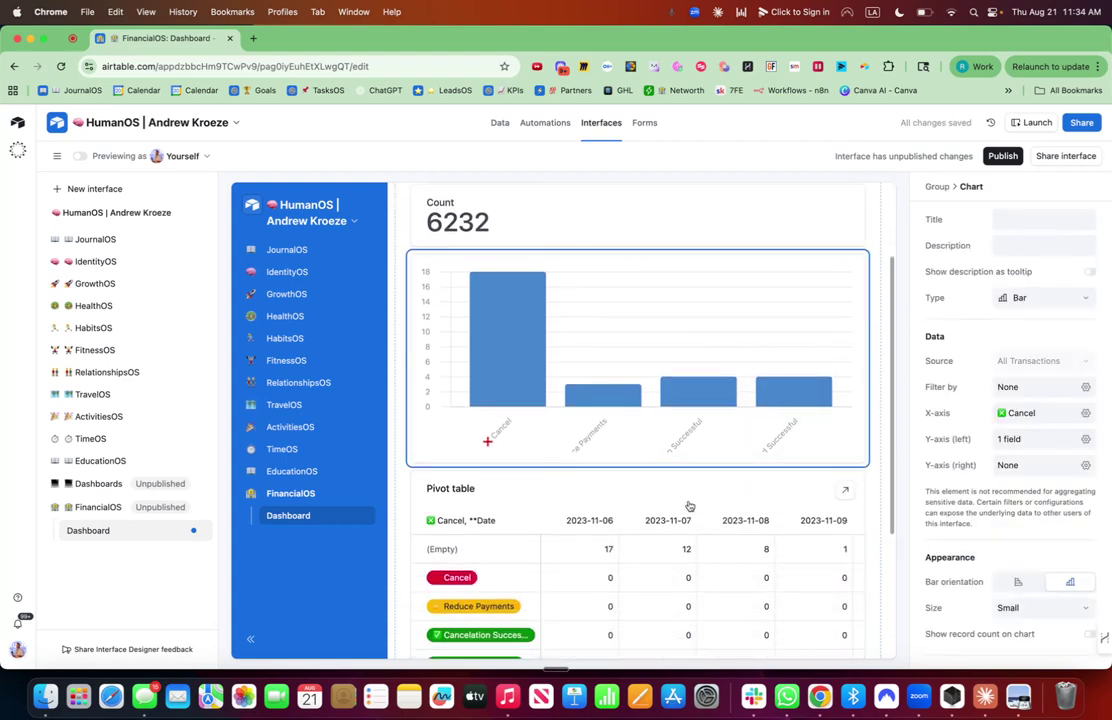
{"action": "left_click", "coordinate": [692, 495]}
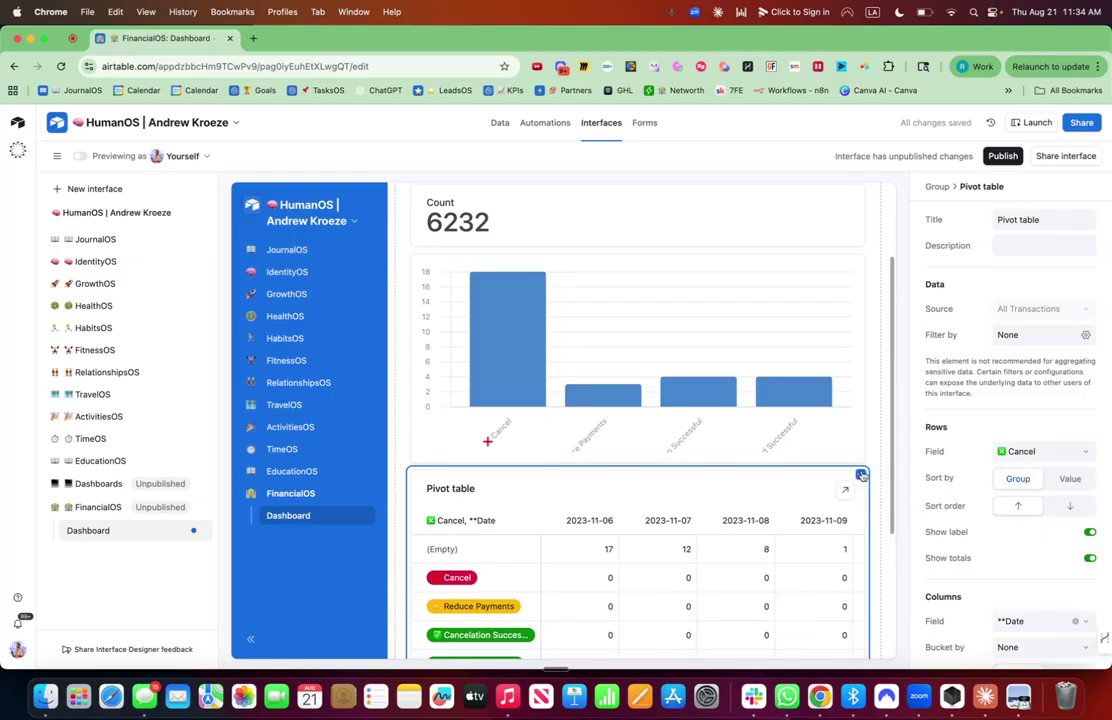
Remove the pivot table and add a List element below the chart
{"action": "left_click", "coordinate": [860, 474]}
{"action": "left_click", "coordinate": [793, 526]}
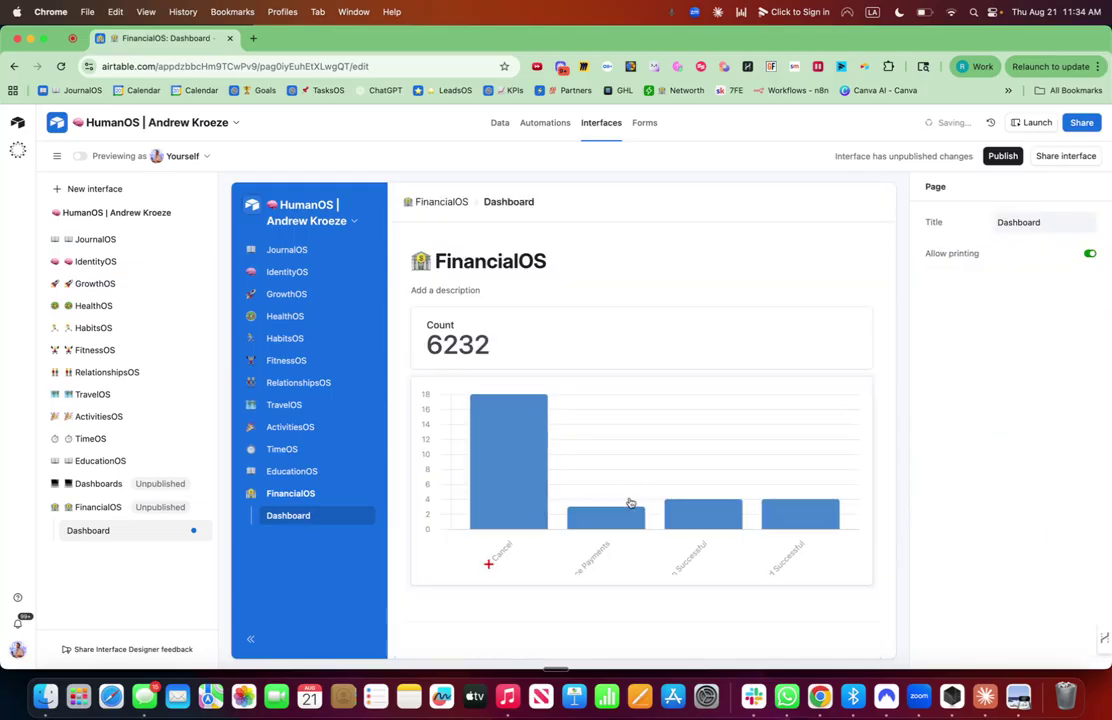
{"action": "left_click", "coordinate": [642, 591]}
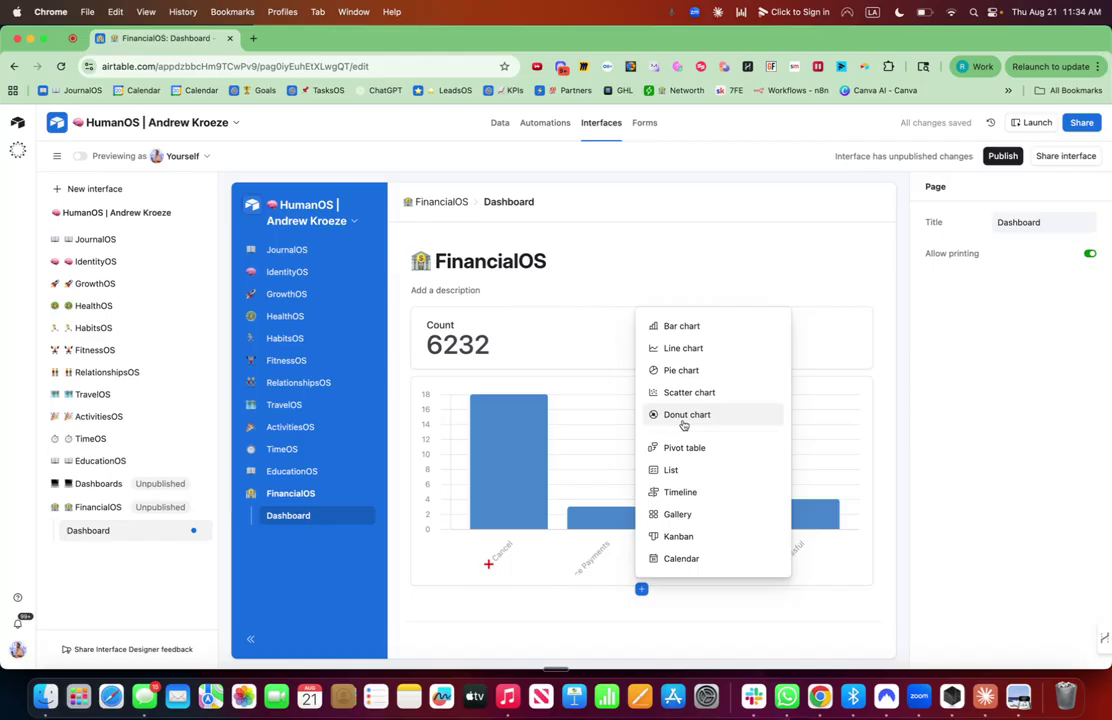
{"action": "left_click", "coordinate": [695, 472]}
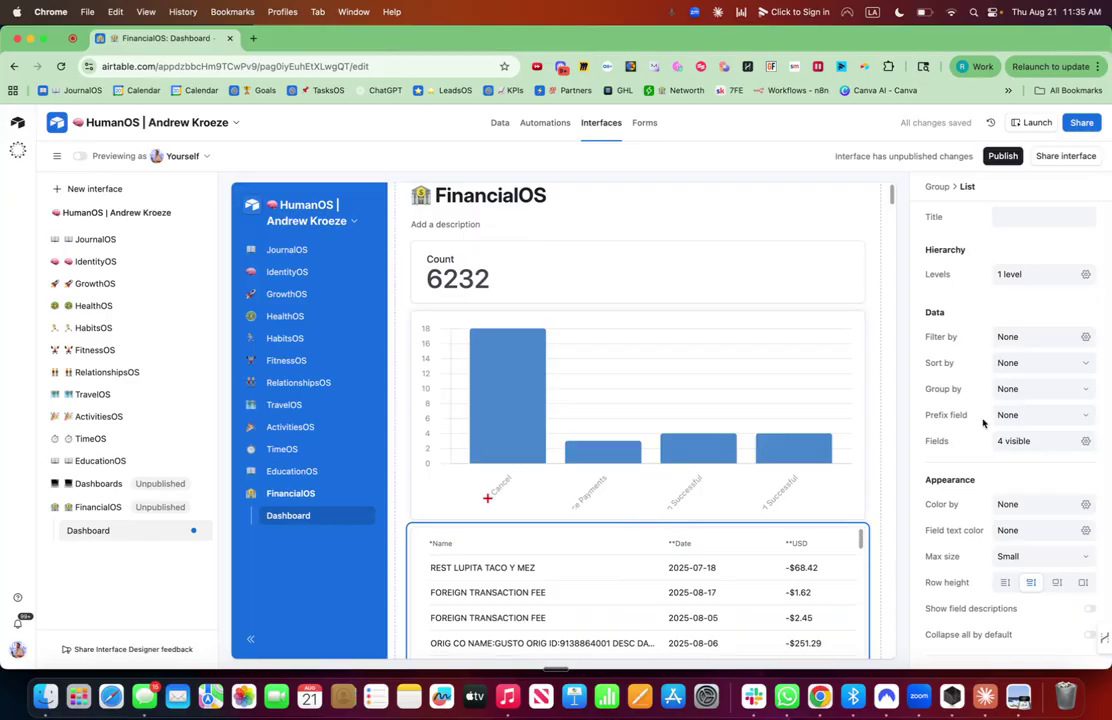
Sort the list by Date, latest to earliest, and set its max size to Large
{"action": "left_click", "coordinate": [1060, 366]}
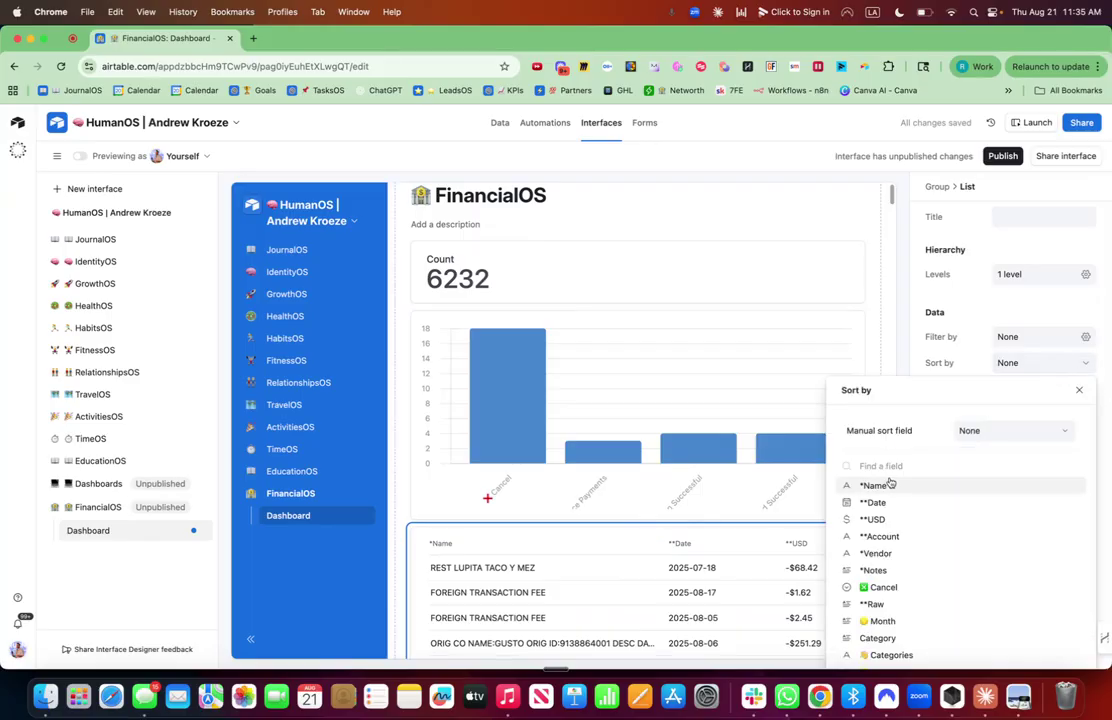
{"action": "left_click", "coordinate": [873, 502]}
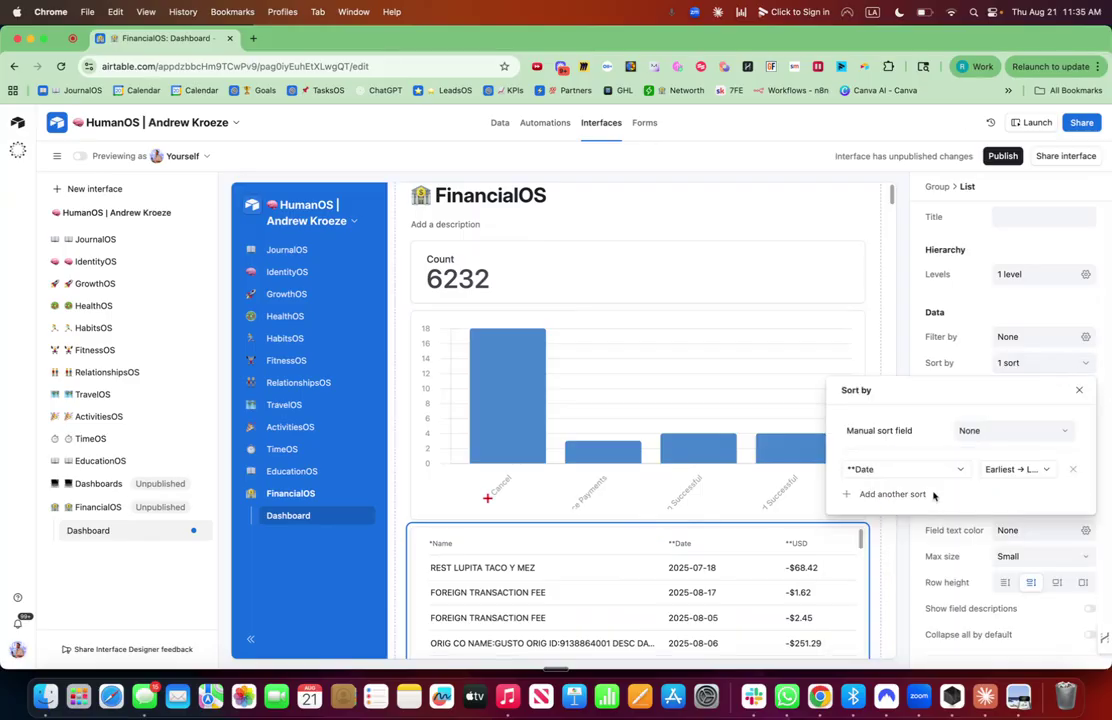
{"action": "left_click", "coordinate": [1015, 469]}
{"action": "left_click", "coordinate": [1013, 514]}
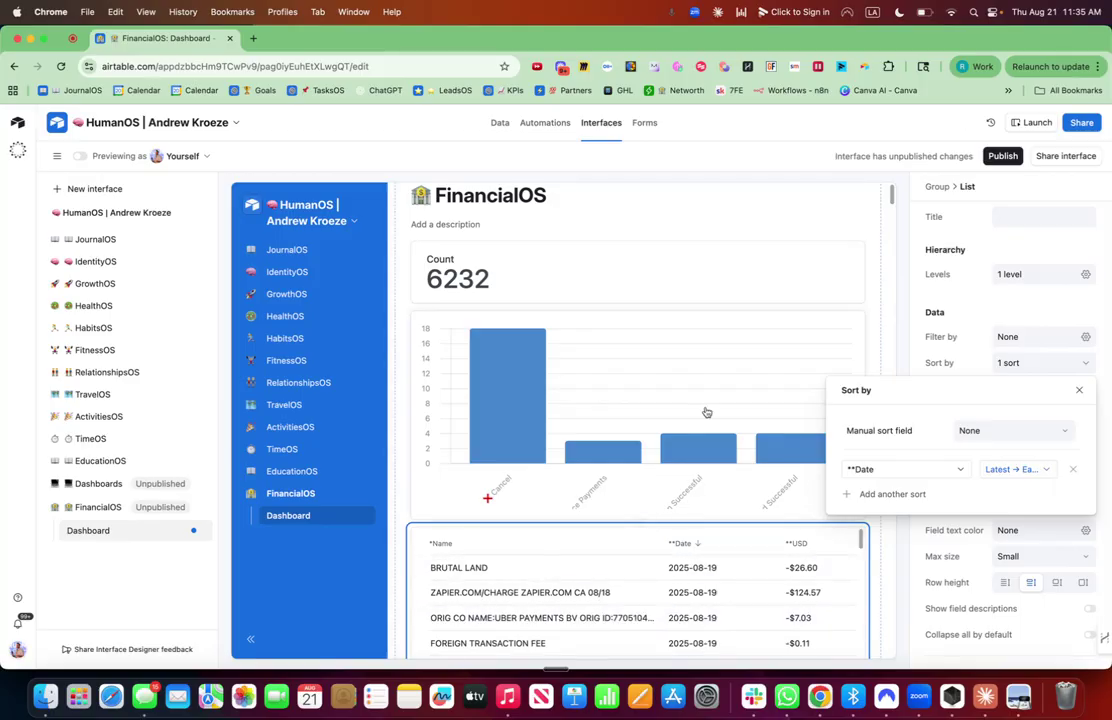
{"action": "scroll", "coordinate": [707, 414], "scroll_direction": "down", "scroll_amount": 3}
{"action": "scroll", "coordinate": [707, 414], "scroll_direction": "down", "scroll_amount": 2}
{"action": "left_click", "coordinate": [1024, 549]}
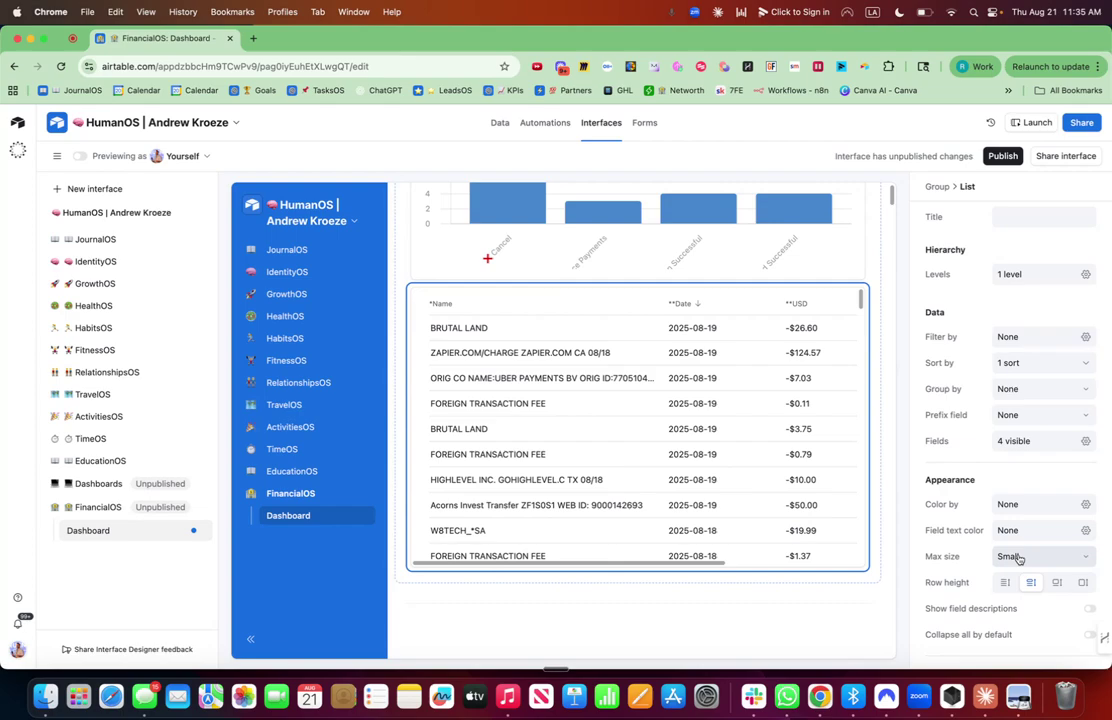
{"action": "left_click", "coordinate": [1010, 556]}
{"action": "left_click", "coordinate": [1010, 521]}
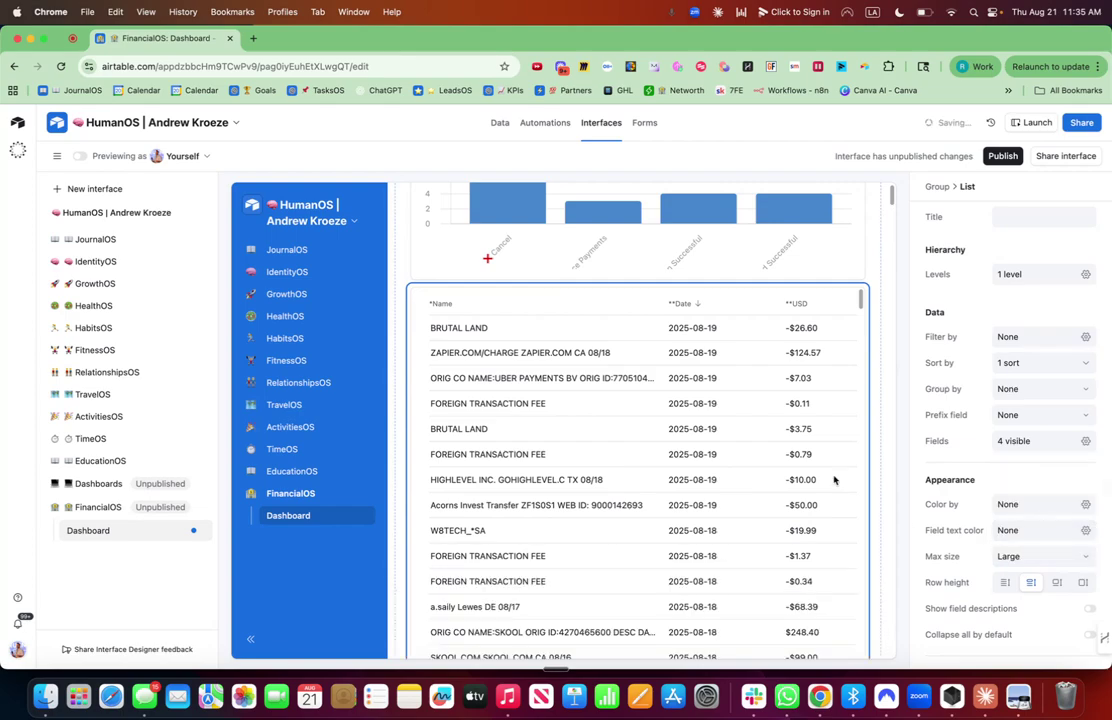
{"action": "scroll", "coordinate": [667, 357], "scroll_direction": "up", "scroll_amount": 5}
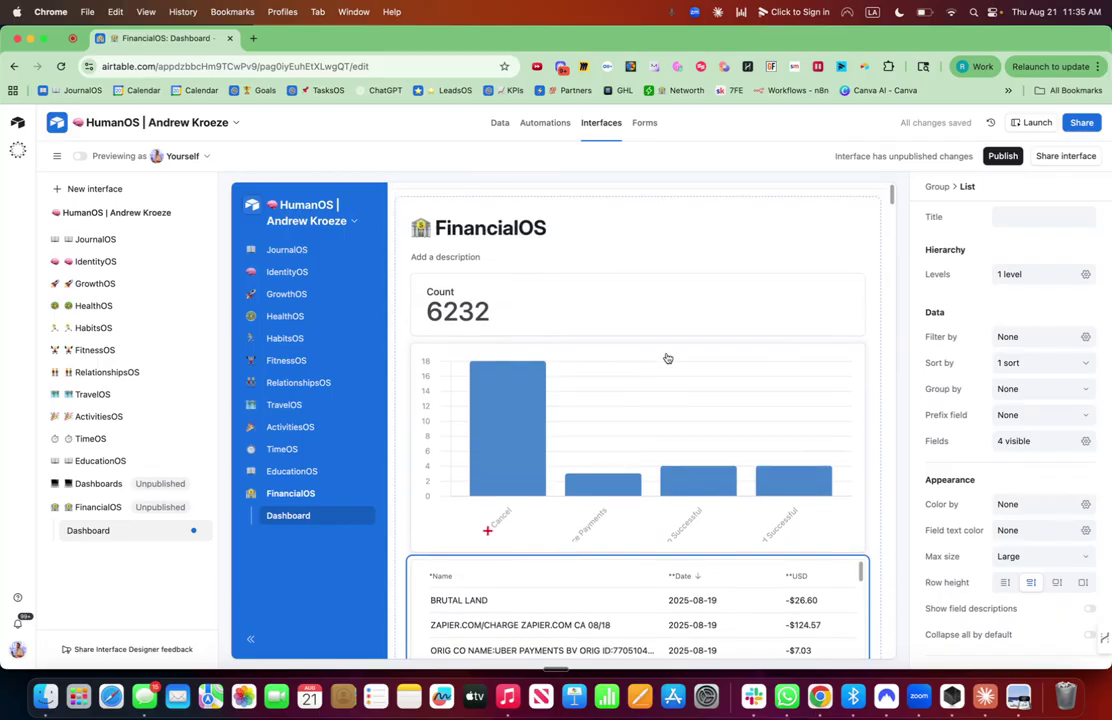
Retitle the Count card '💰 Income' and give it the subtitle 'This Month'
{"action": "left_click", "coordinate": [673, 308]}
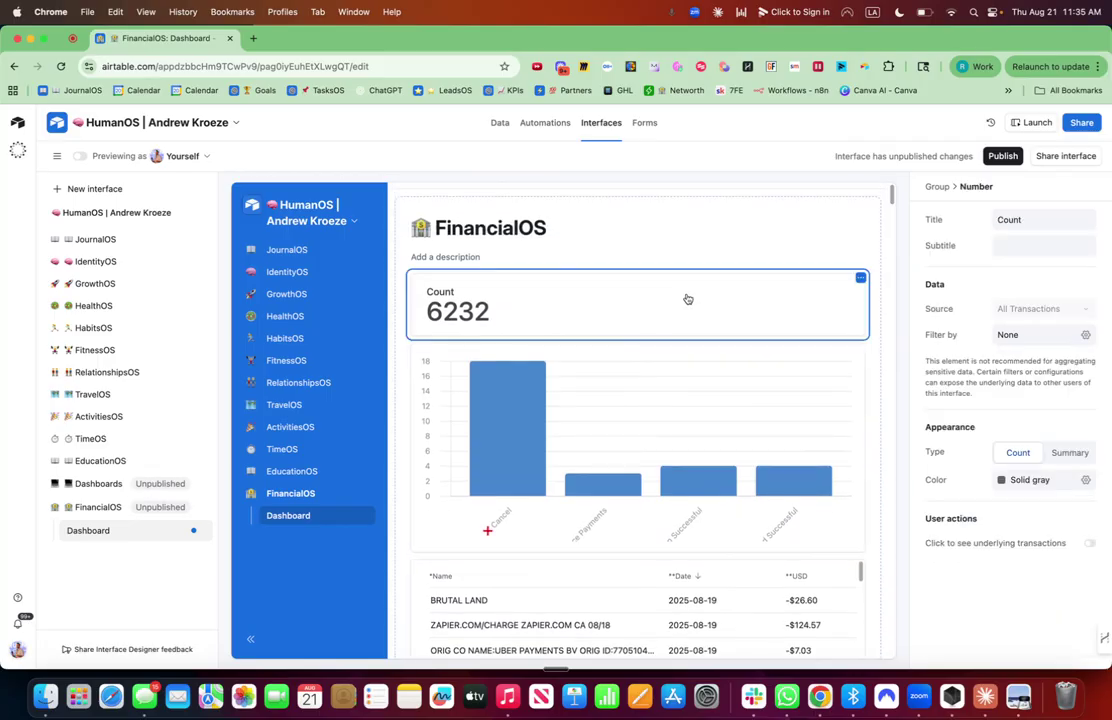
{"action": "double_click", "coordinate": [1026, 220]}
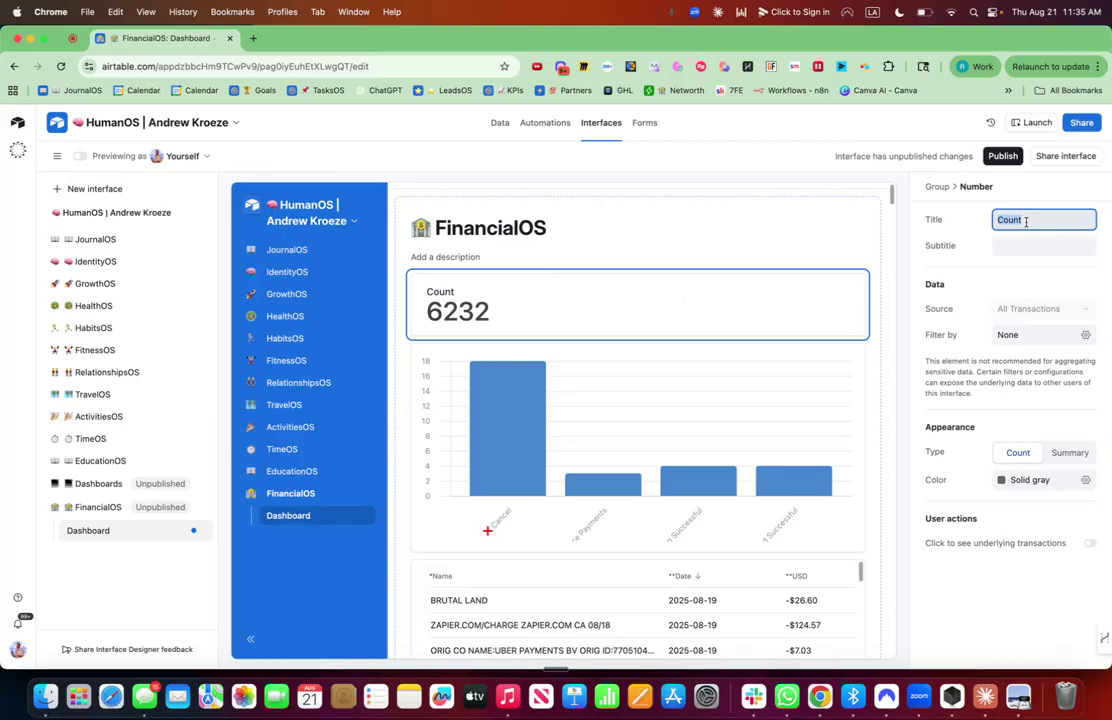
{"action": "key", "text": "ctrl+super+space"}
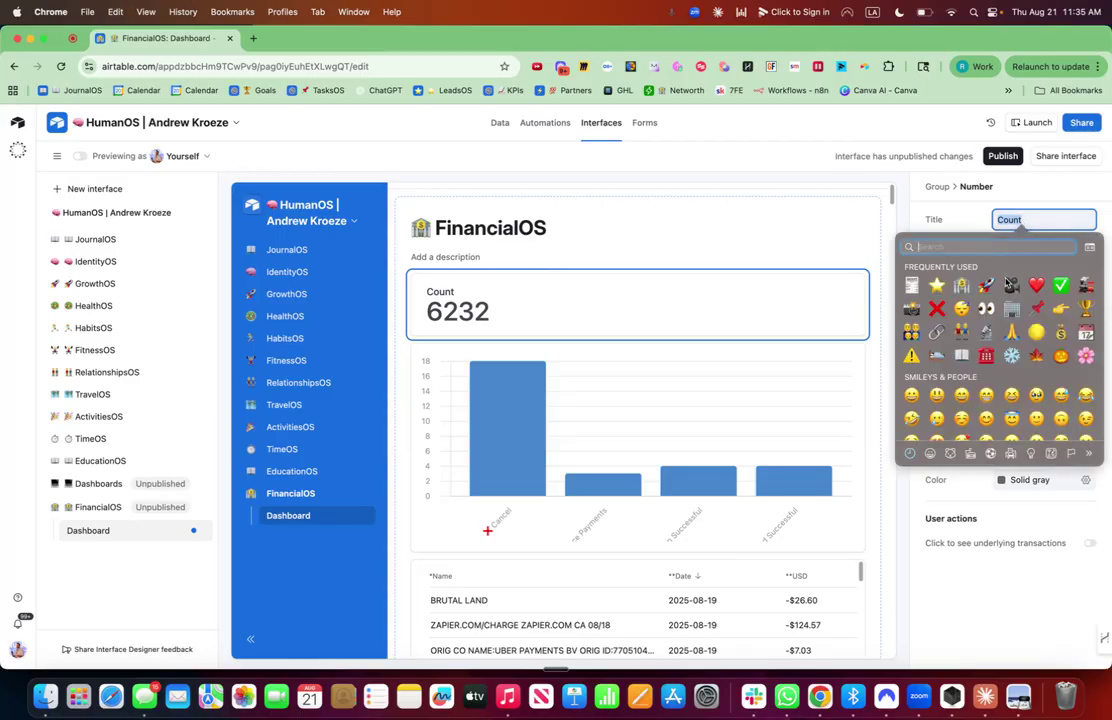
{"action": "type", "text": "montyey"}
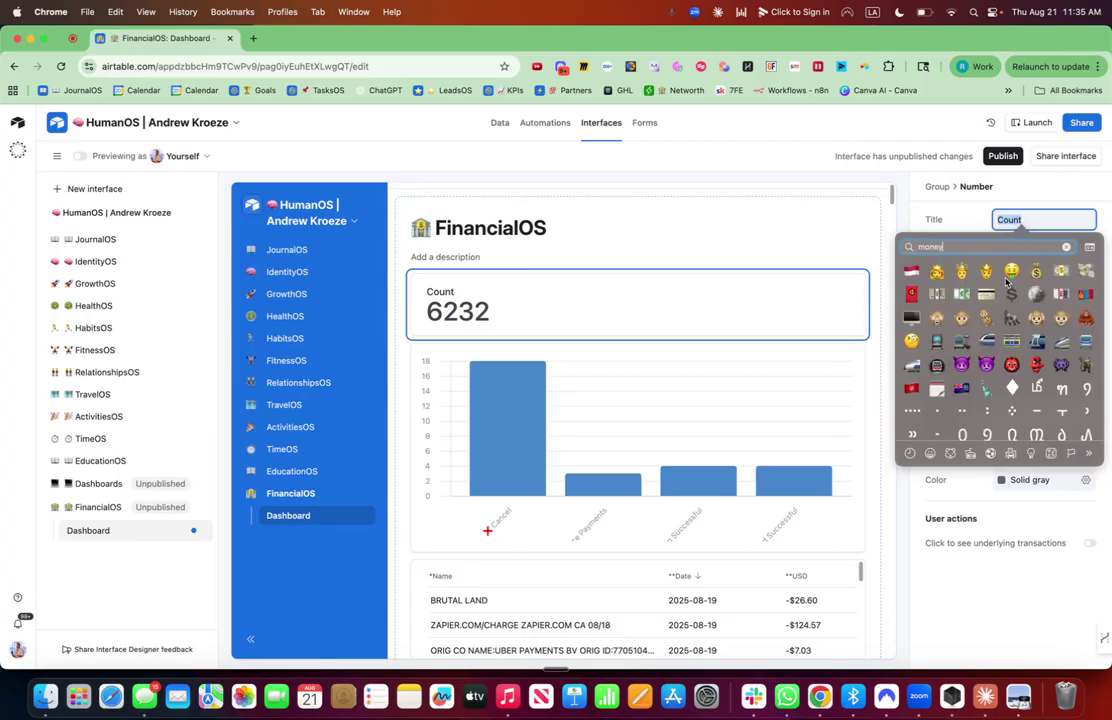
{"action": "key", "text": "Return"}
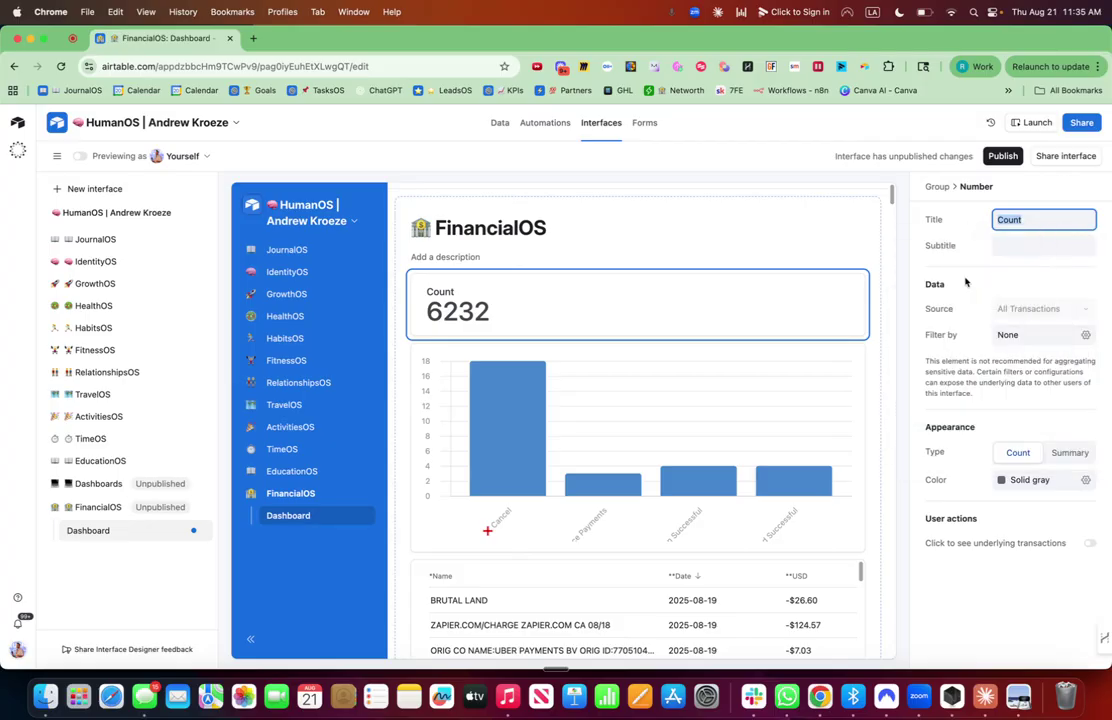
{"action": "type", "text": "Income"}
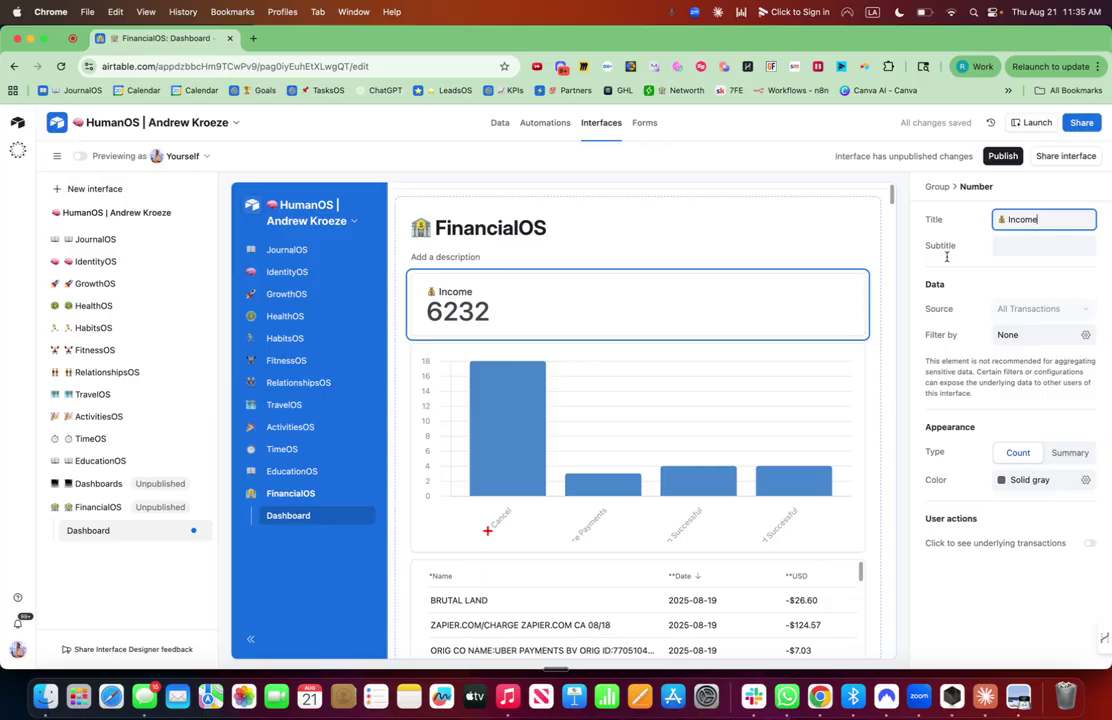
{"action": "left_click", "coordinate": [1013, 246]}
{"action": "type", "text": "This Month"}
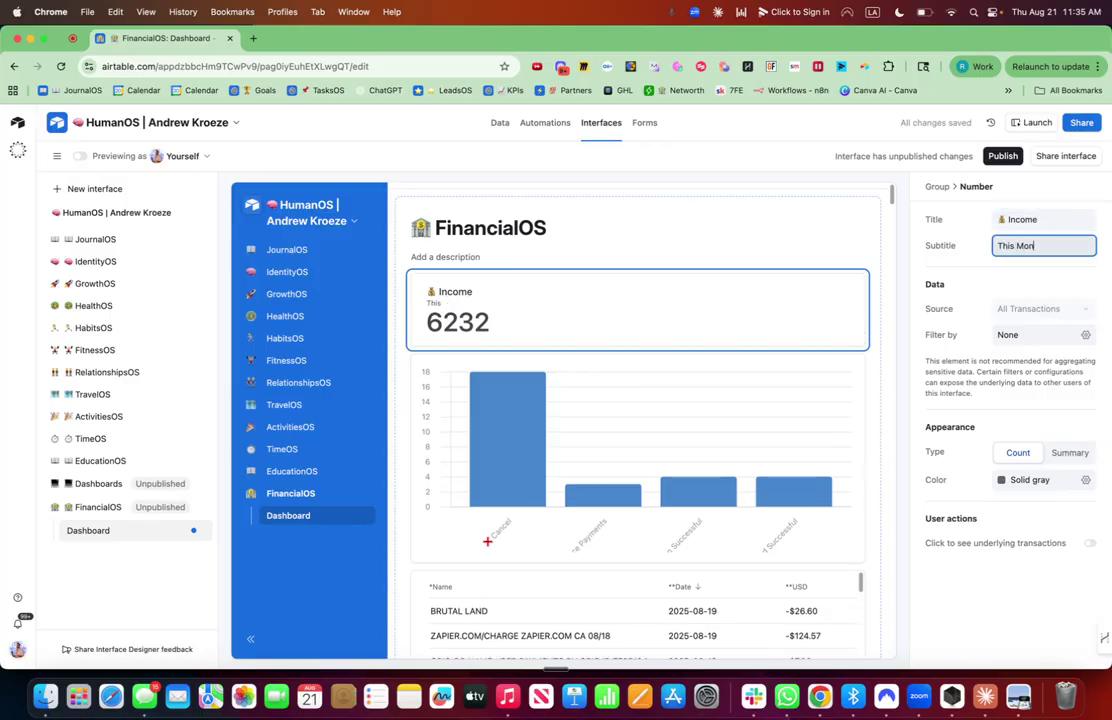
Filter the Income card to records whose Date is within this calendar month
{"action": "left_click", "coordinate": [1085, 337]}
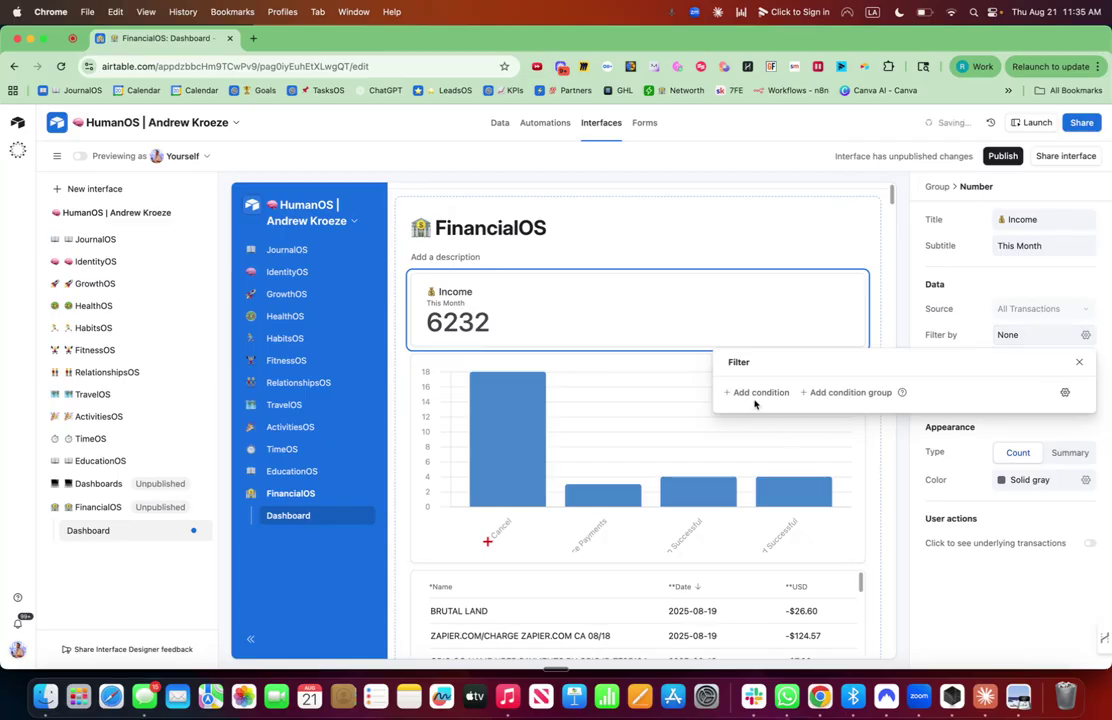
{"action": "left_click", "coordinate": [758, 393]}
{"action": "left_click", "coordinate": [818, 397]}
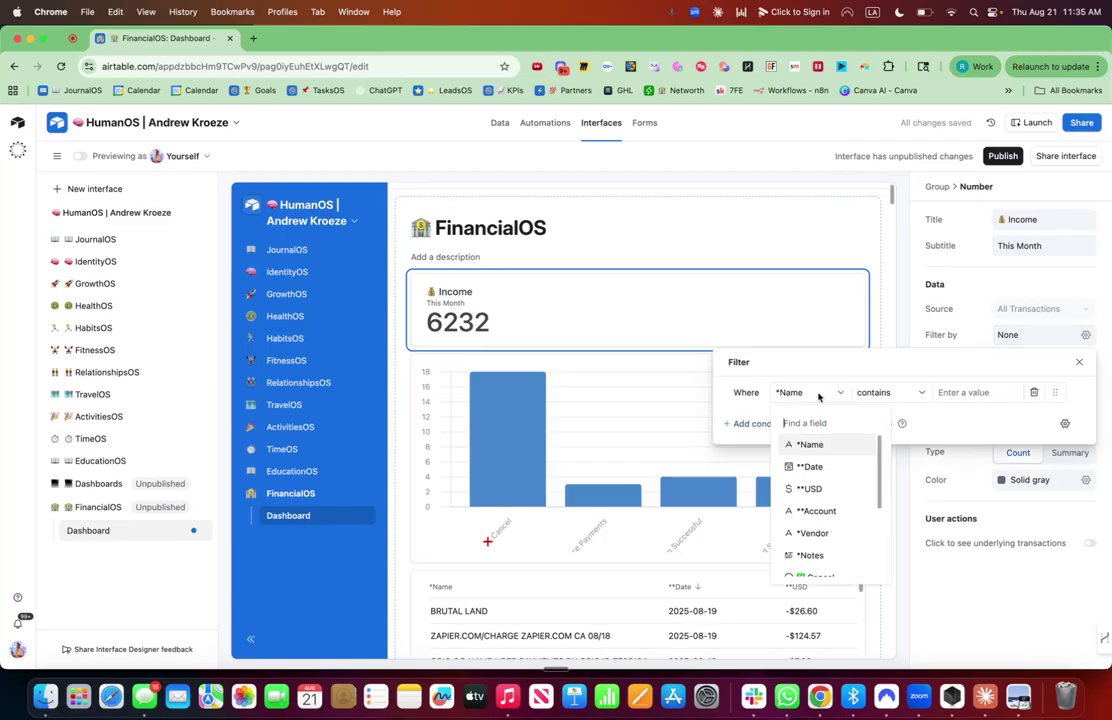
{"action": "left_click", "coordinate": [819, 469]}
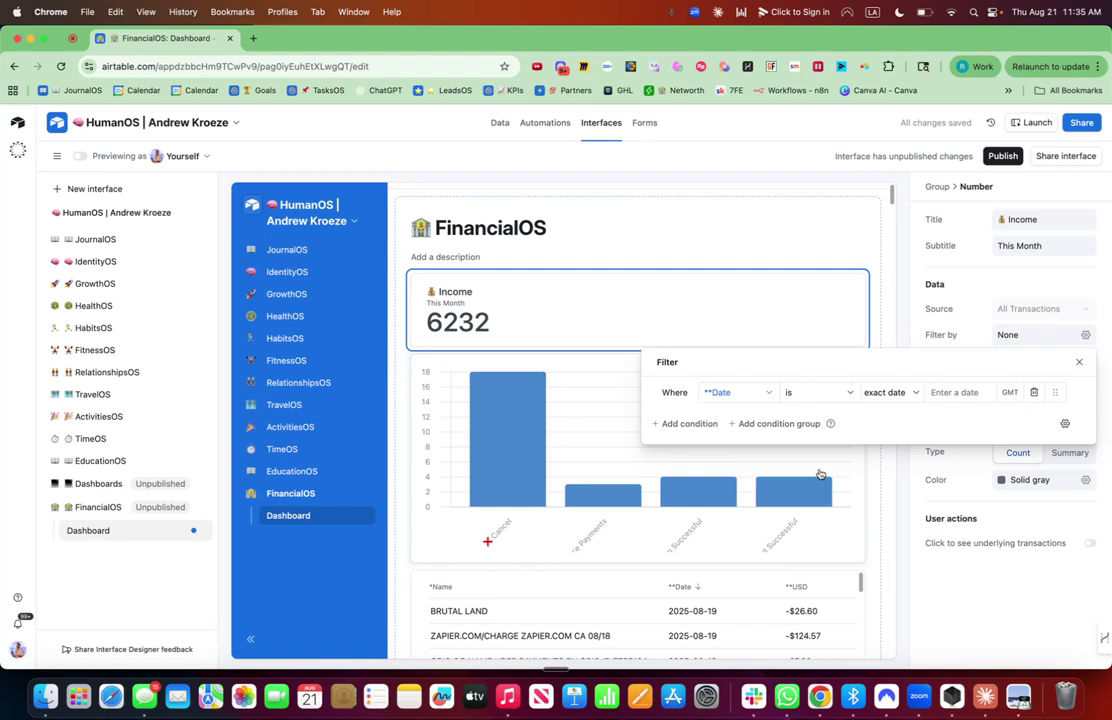
{"action": "left_click", "coordinate": [819, 394]}
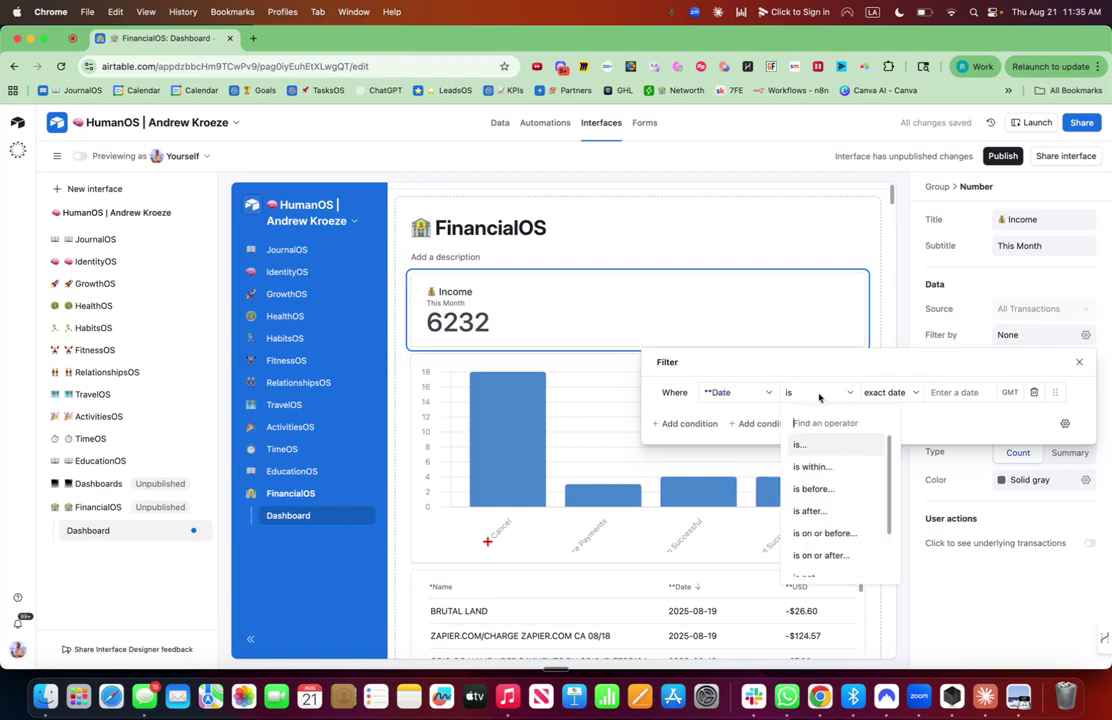
{"action": "left_click", "coordinate": [822, 467]}
{"action": "left_click", "coordinate": [916, 392]}
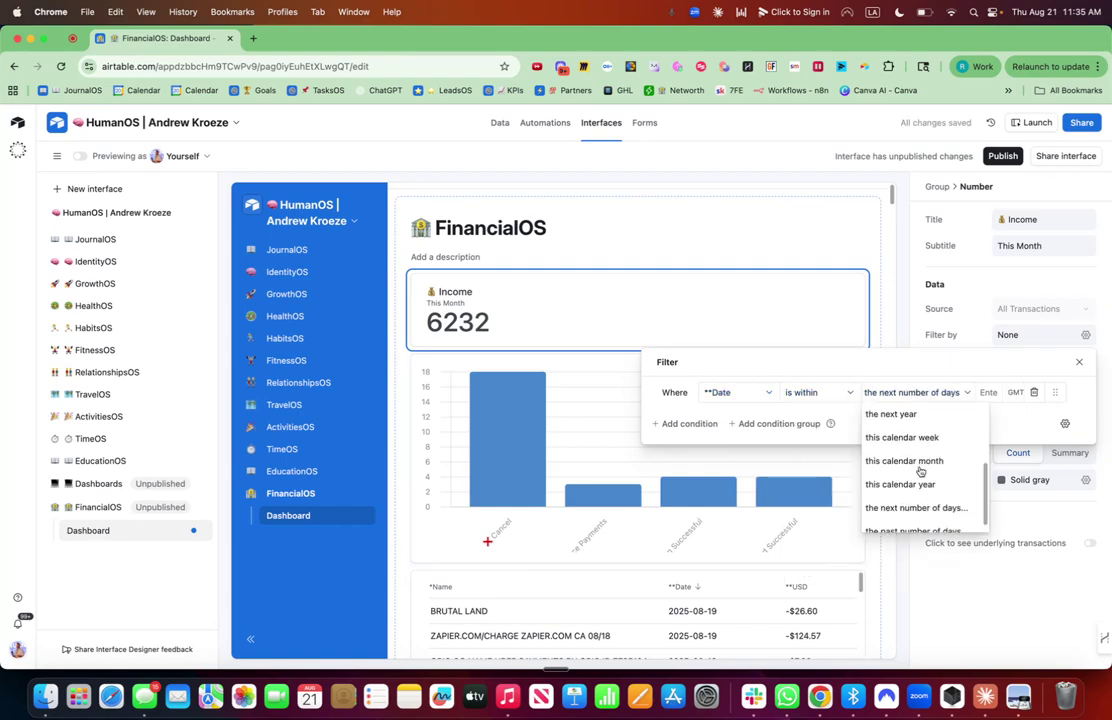
{"action": "left_click", "coordinate": [923, 461]}
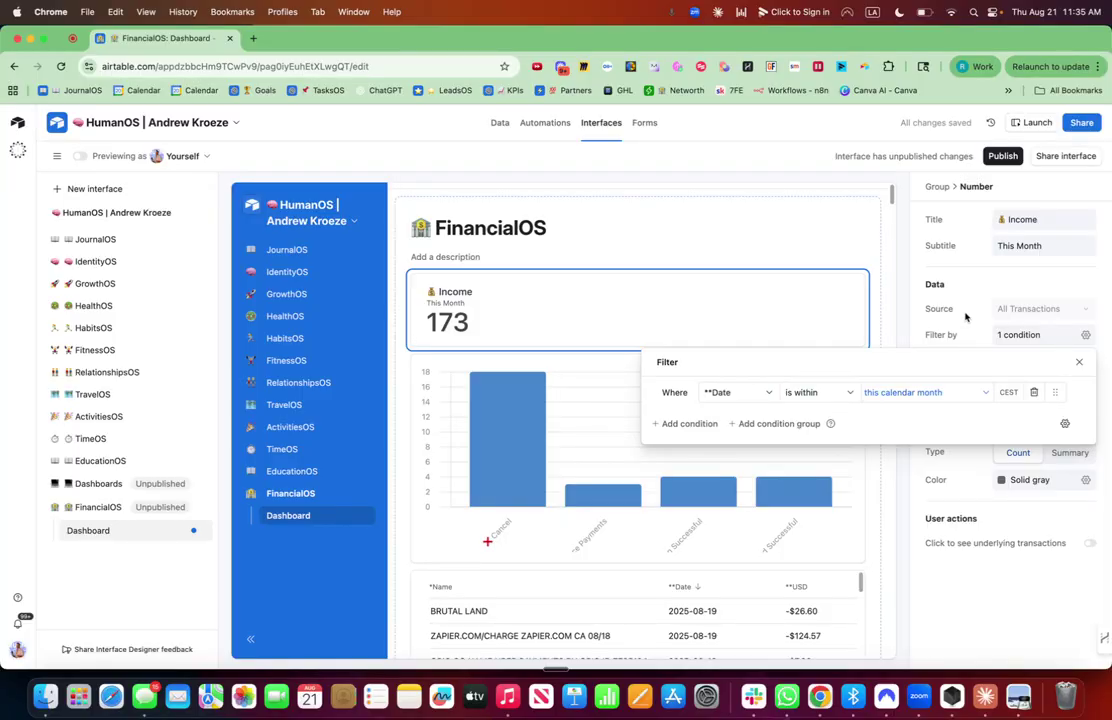
{"action": "left_click", "coordinate": [990, 336]}
Add a second condition keeping only USD amounts greater than 0
{"action": "left_click", "coordinate": [1085, 337]}
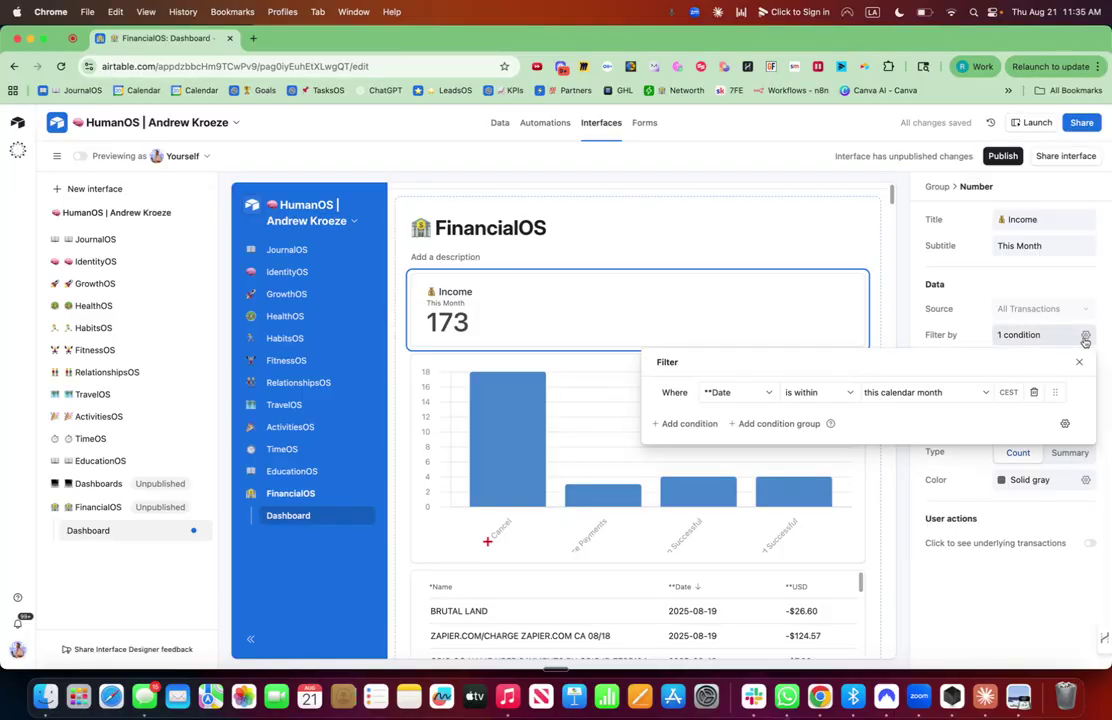
{"action": "left_click", "coordinate": [688, 424]}
{"action": "left_click", "coordinate": [745, 419]}
{"action": "type", "text": "us"}
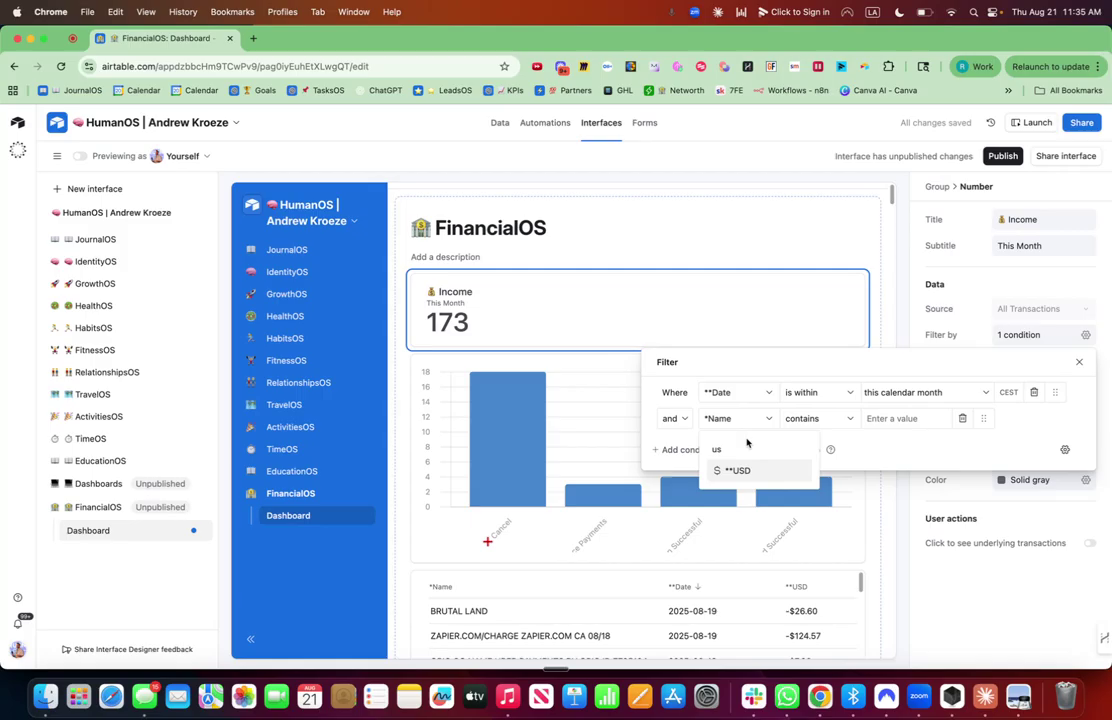
{"action": "left_click", "coordinate": [740, 470]}
{"action": "left_click", "coordinate": [815, 418]}
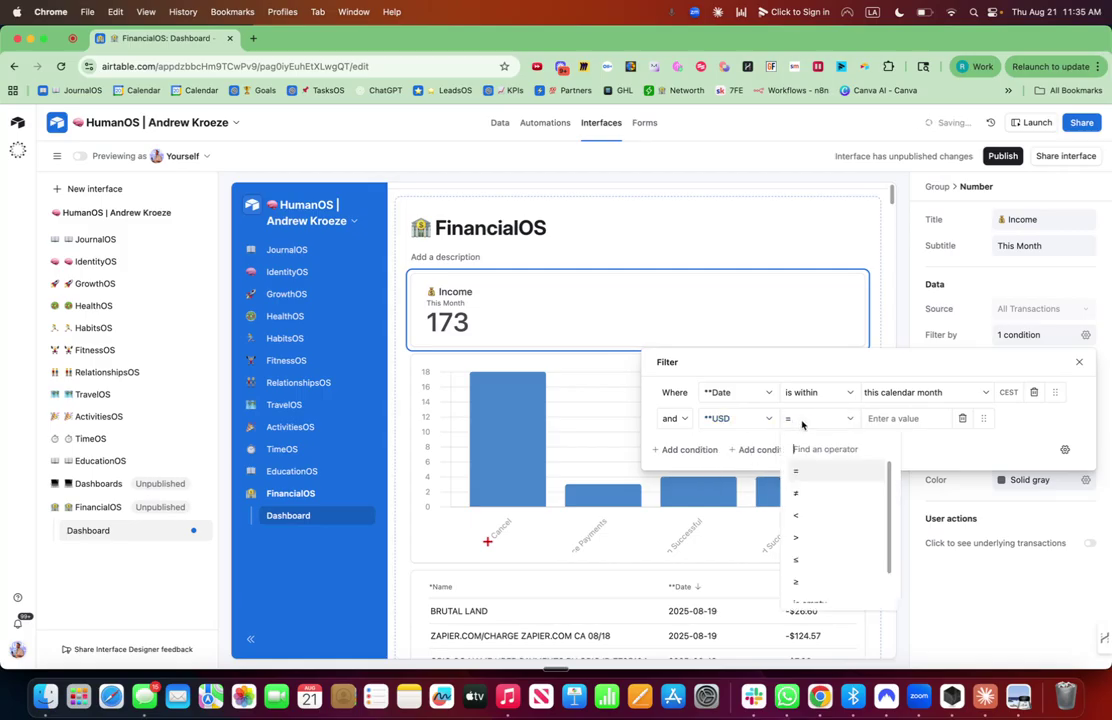
{"action": "left_click", "coordinate": [815, 517]}
{"action": "left_click", "coordinate": [869, 419]}
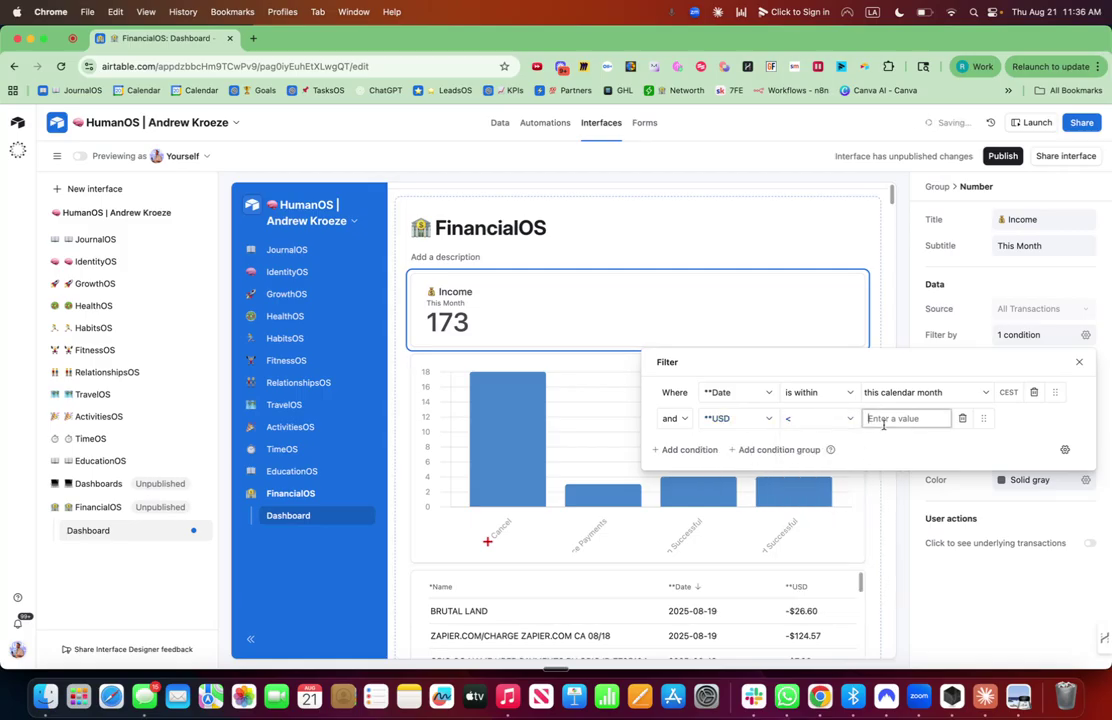
{"action": "type", "text": "0"}
{"action": "left_click", "coordinate": [817, 418]}
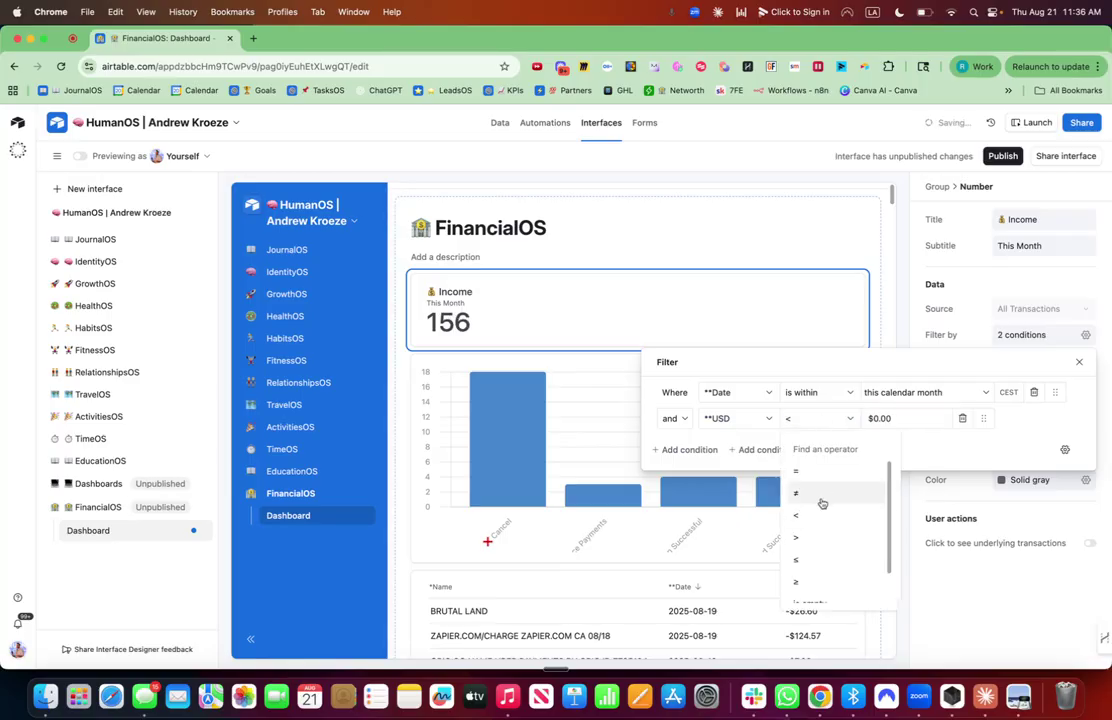
{"action": "left_click", "coordinate": [808, 540]}
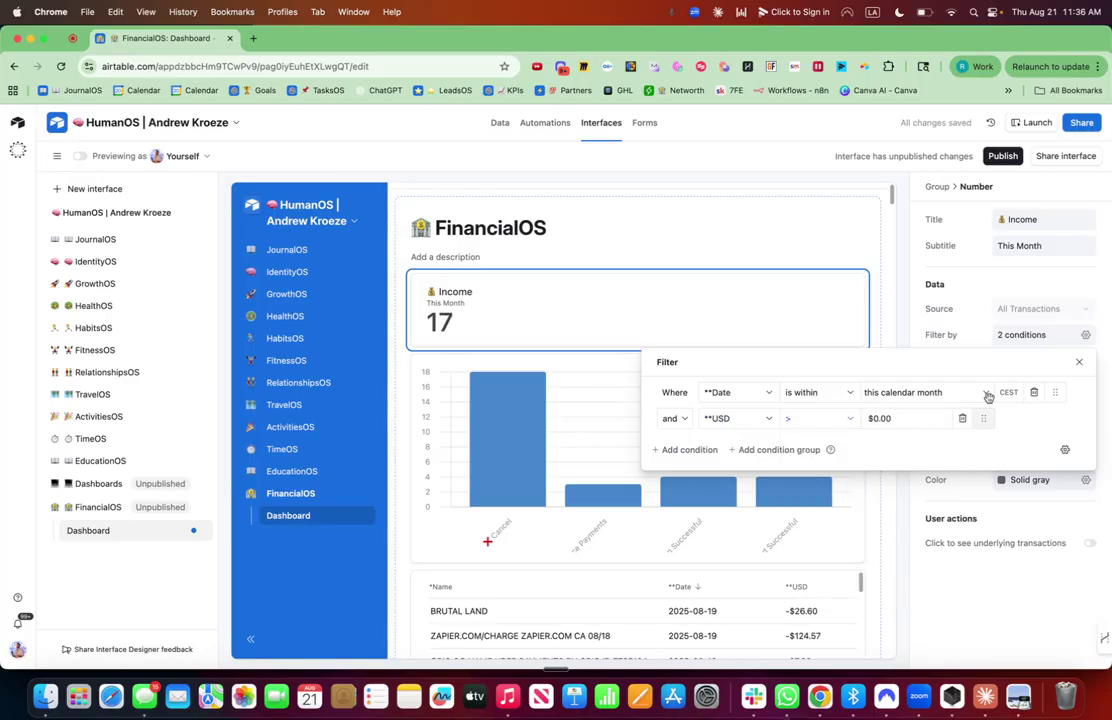
{"action": "left_click", "coordinate": [975, 281]}
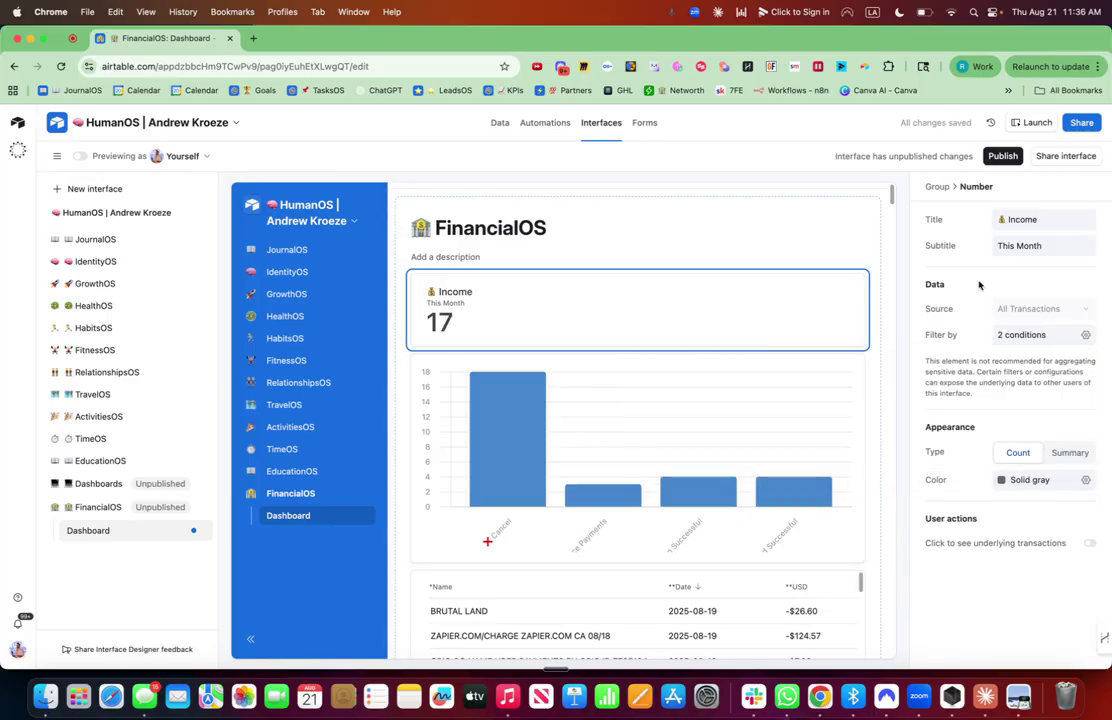
Switch the Income card to a Summary showing the Sum of the USD field
{"action": "left_click", "coordinate": [1069, 460]}
{"action": "left_click", "coordinate": [1025, 480]}
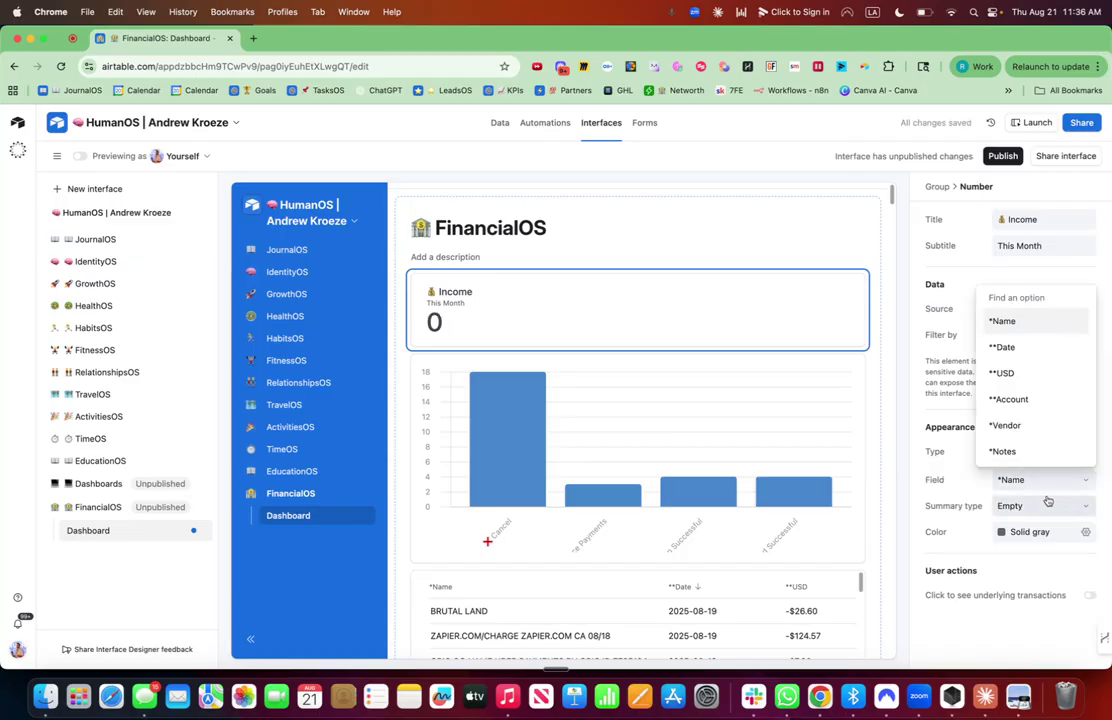
{"action": "type", "text": "us"}
{"action": "left_click", "coordinate": [1015, 446]}
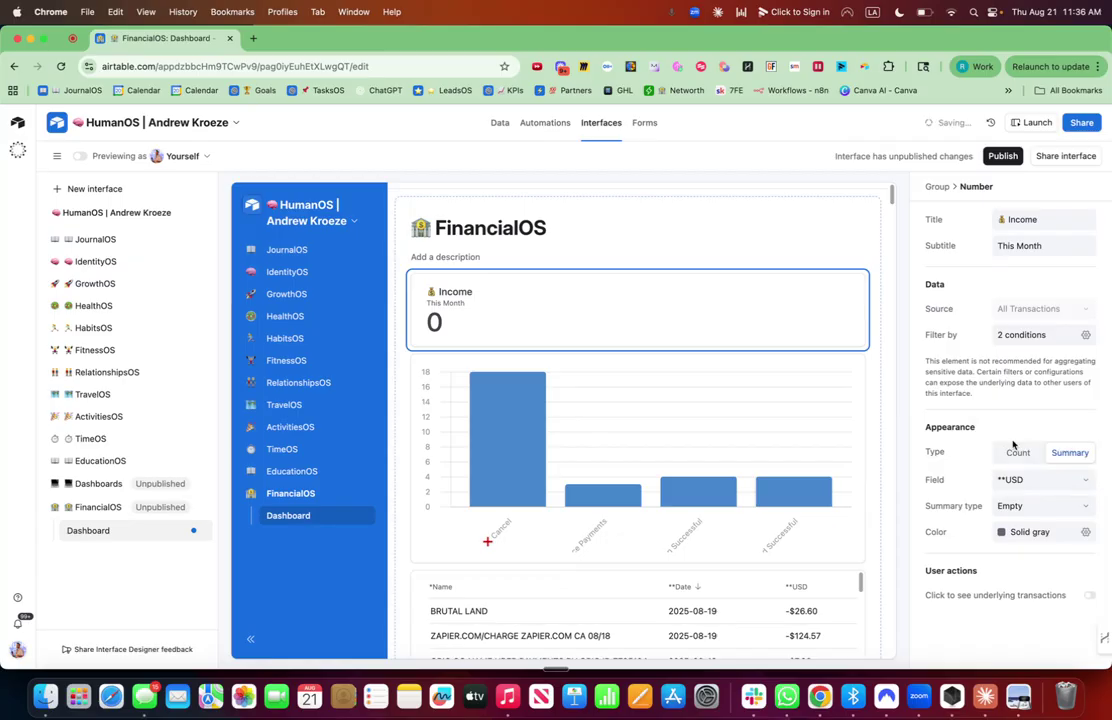
{"action": "left_click", "coordinate": [1020, 506]}
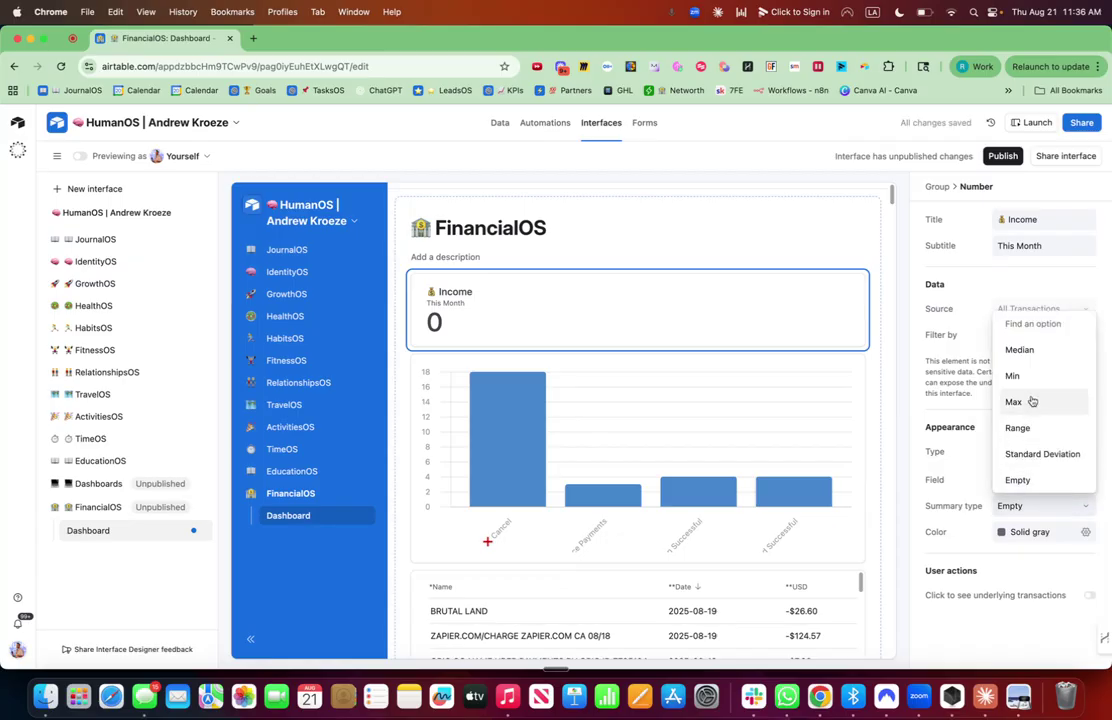
{"action": "type", "text": "sum"}
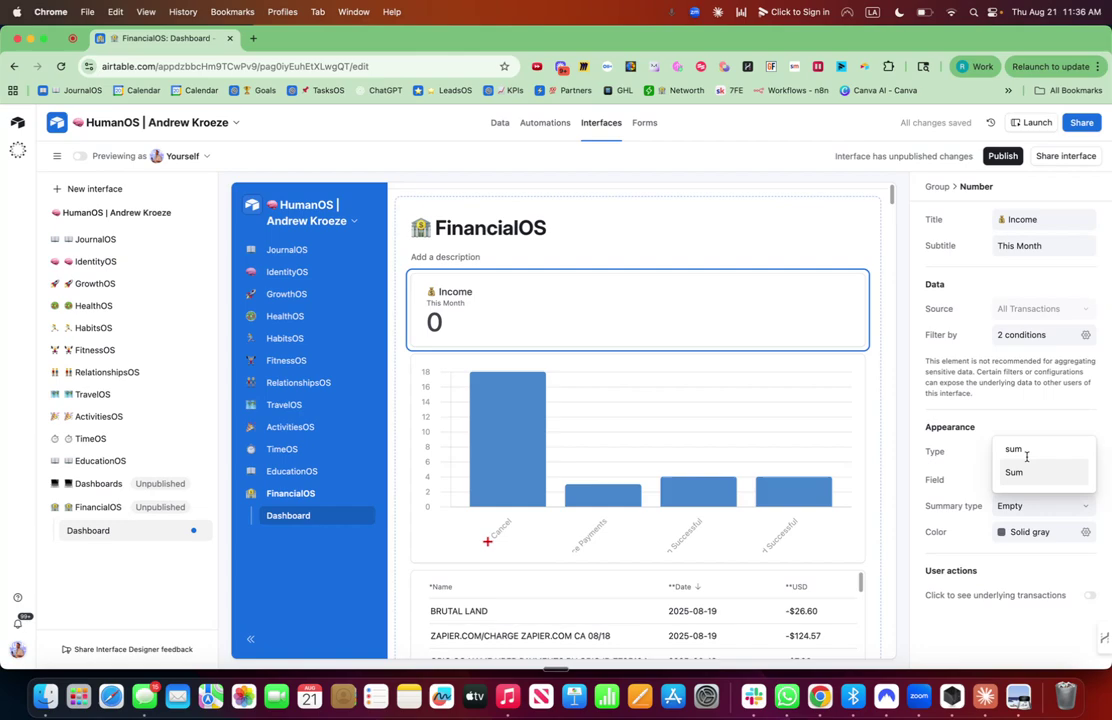
{"action": "left_click", "coordinate": [1024, 475]}
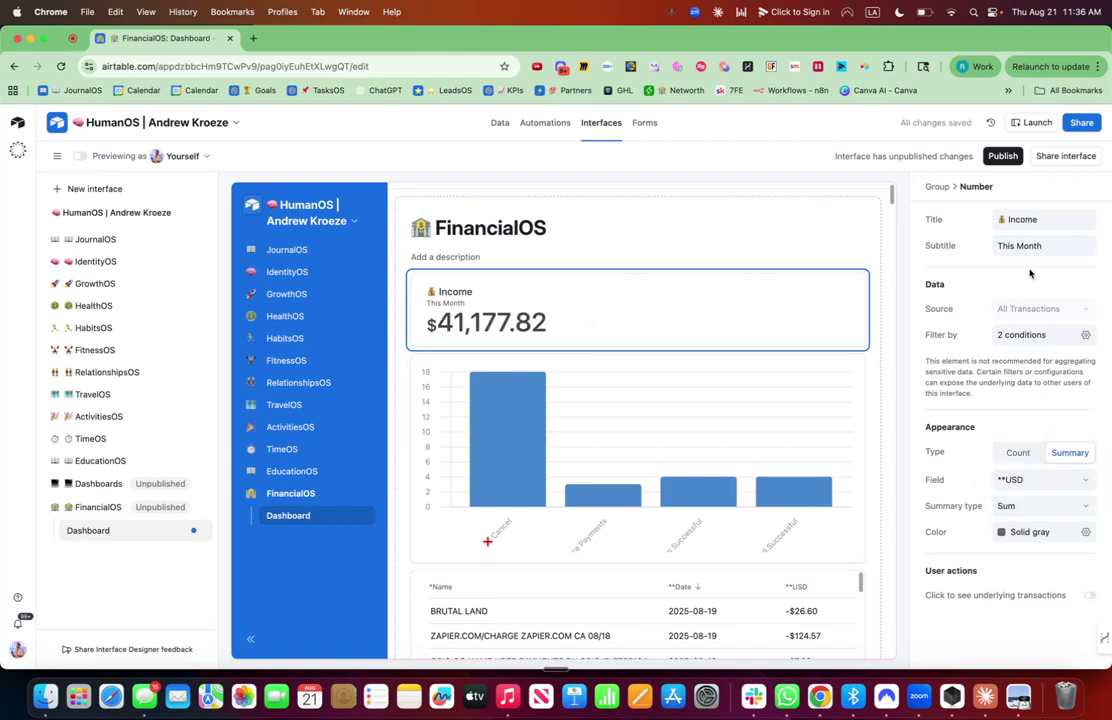
Colour the Income number green and enable clicking through to transactions with record details allowed
{"action": "left_click", "coordinate": [1085, 532]}
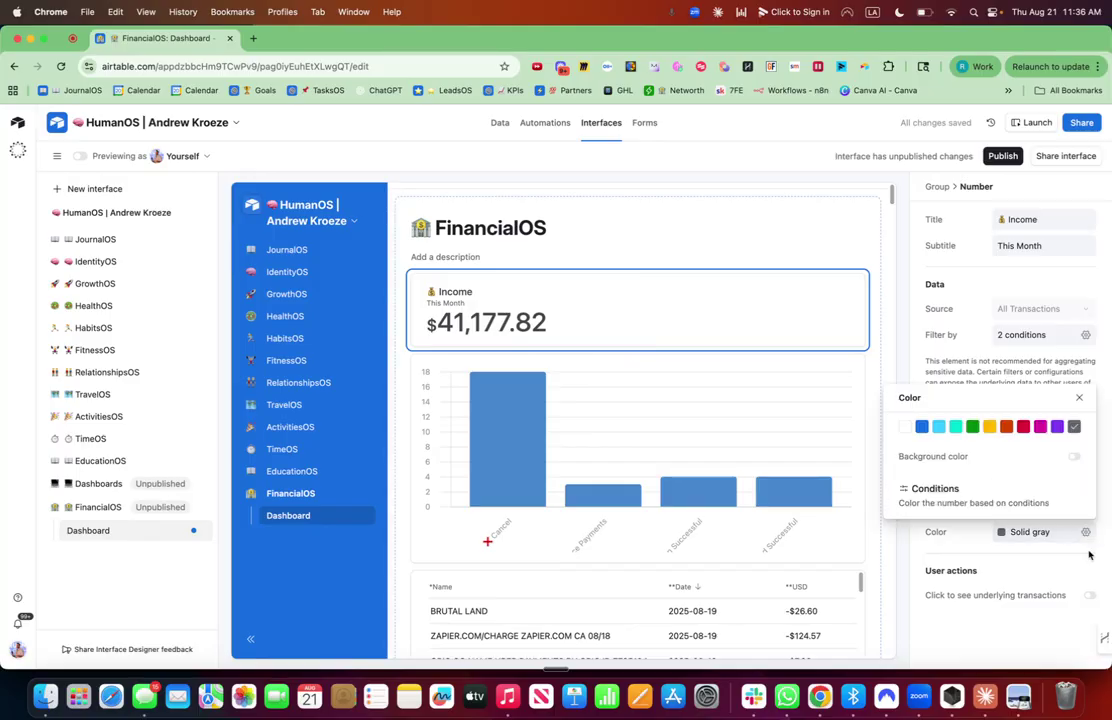
{"action": "left_click", "coordinate": [973, 427]}
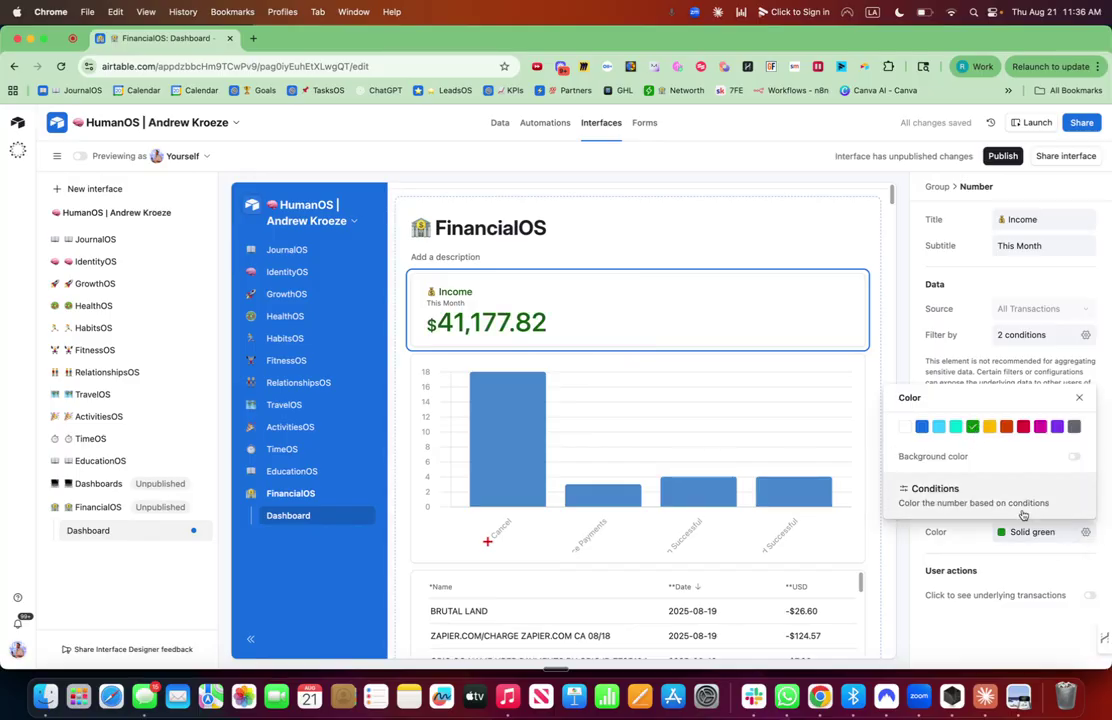
{"action": "left_click", "coordinate": [1090, 595]}
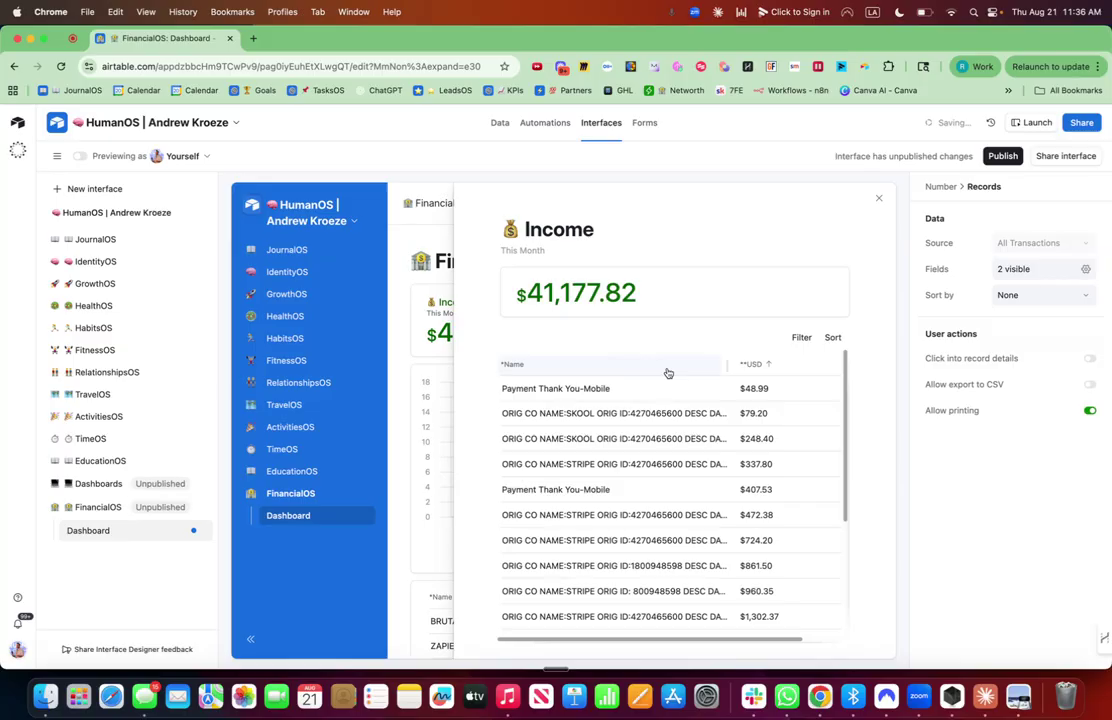
{"action": "left_click", "coordinate": [706, 389]}
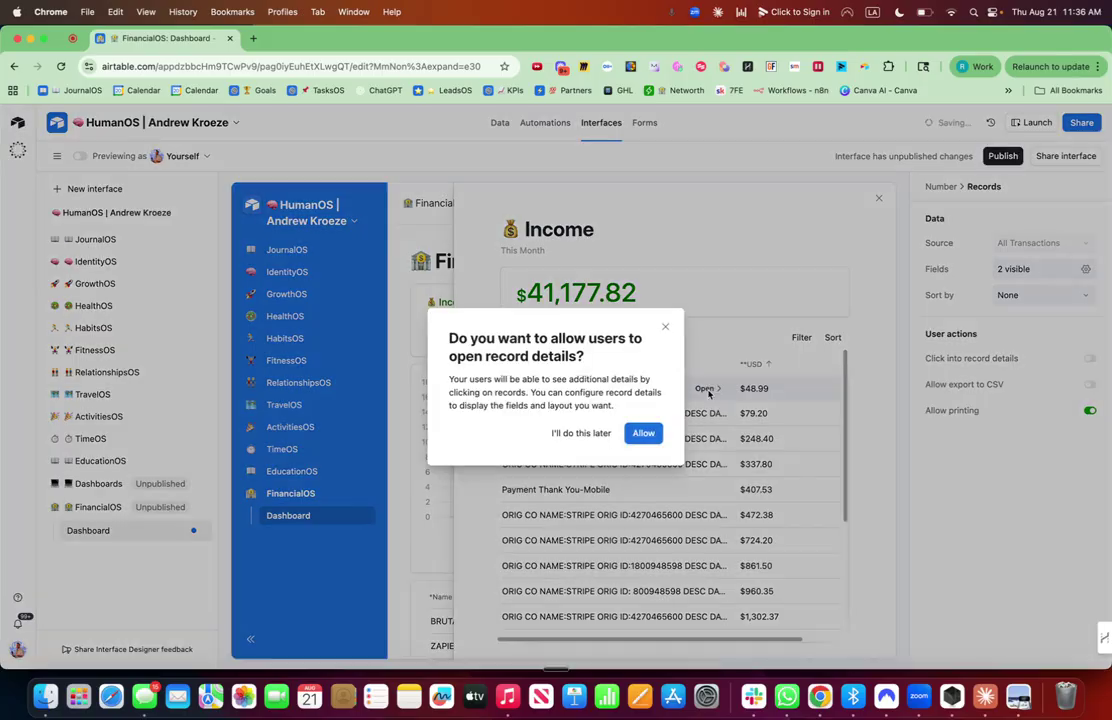
{"action": "left_click", "coordinate": [638, 434]}
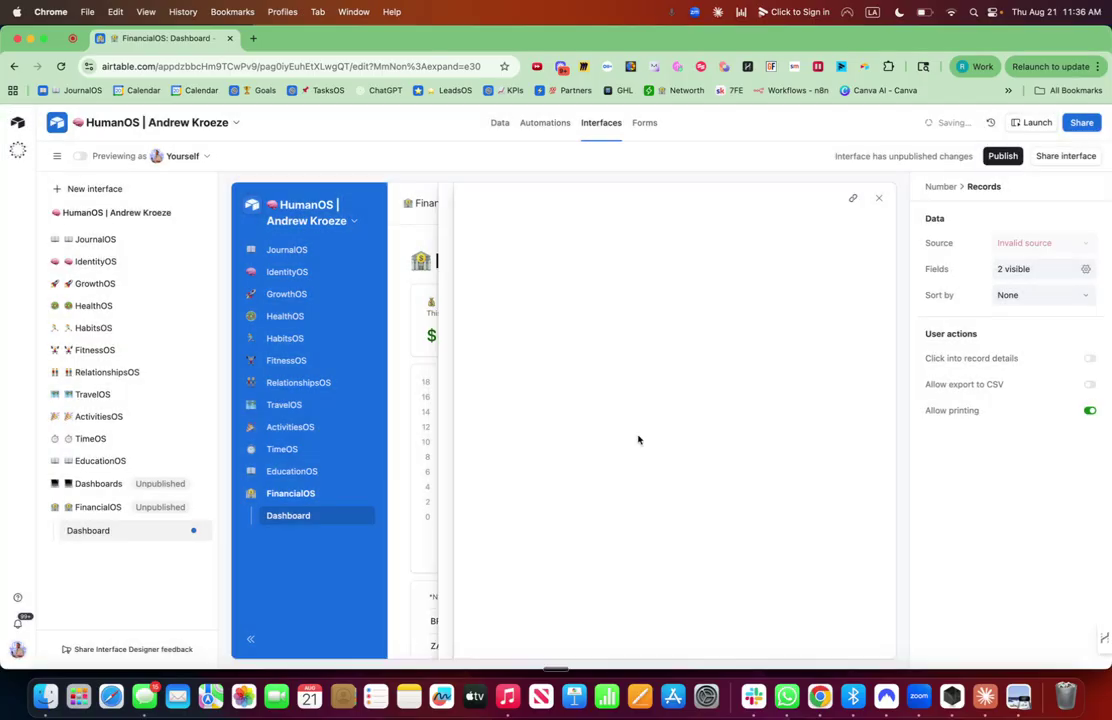
{"action": "left_click", "coordinate": [880, 200]}
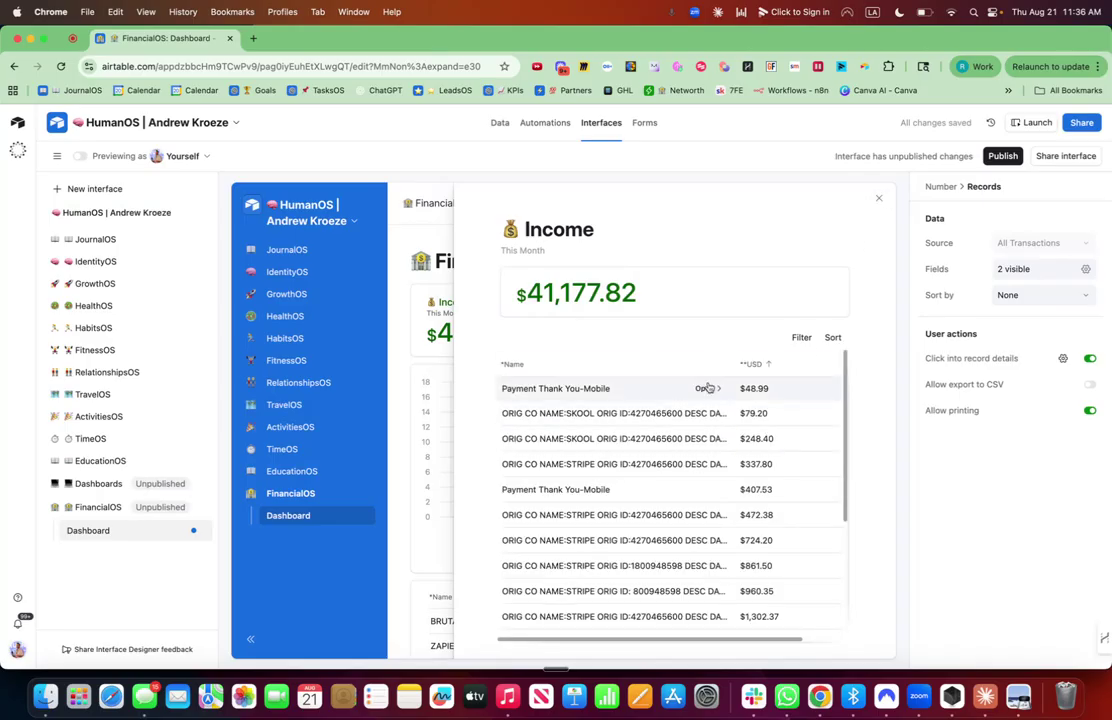
{"action": "scroll", "coordinate": [705, 480], "scroll_direction": "down", "scroll_amount": 5}
{"action": "scroll", "coordinate": [705, 482], "scroll_direction": "up", "scroll_amount": 5}
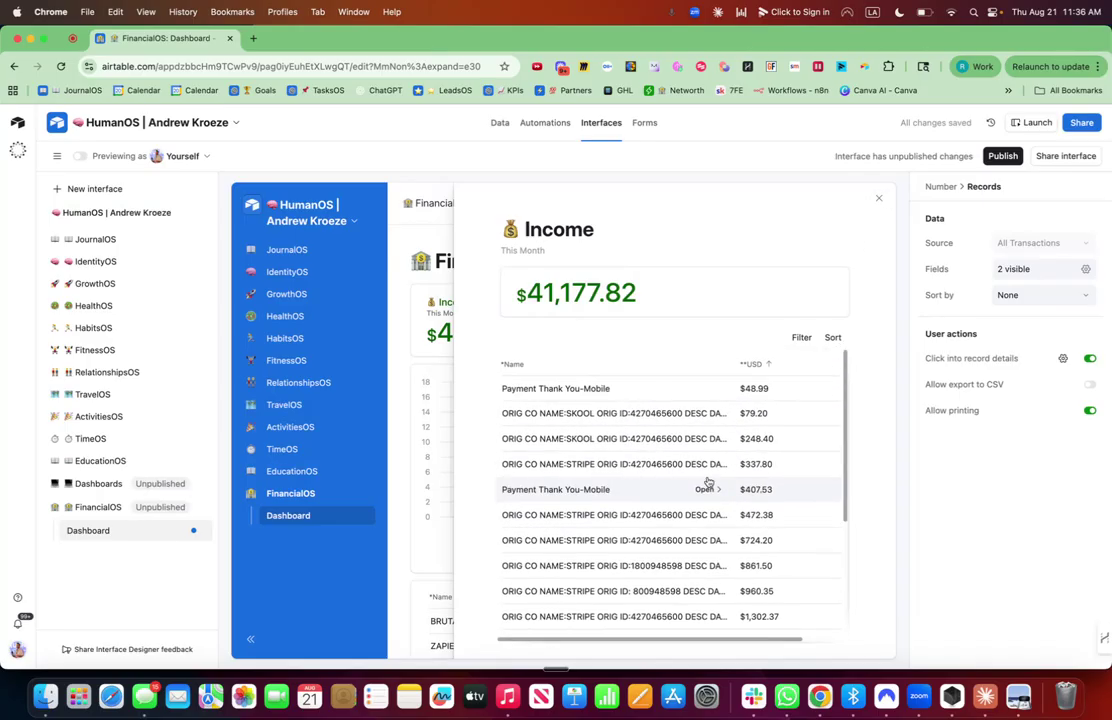
Close the transaction list and give the Income card a light green background
{"action": "left_click", "coordinate": [879, 197]}
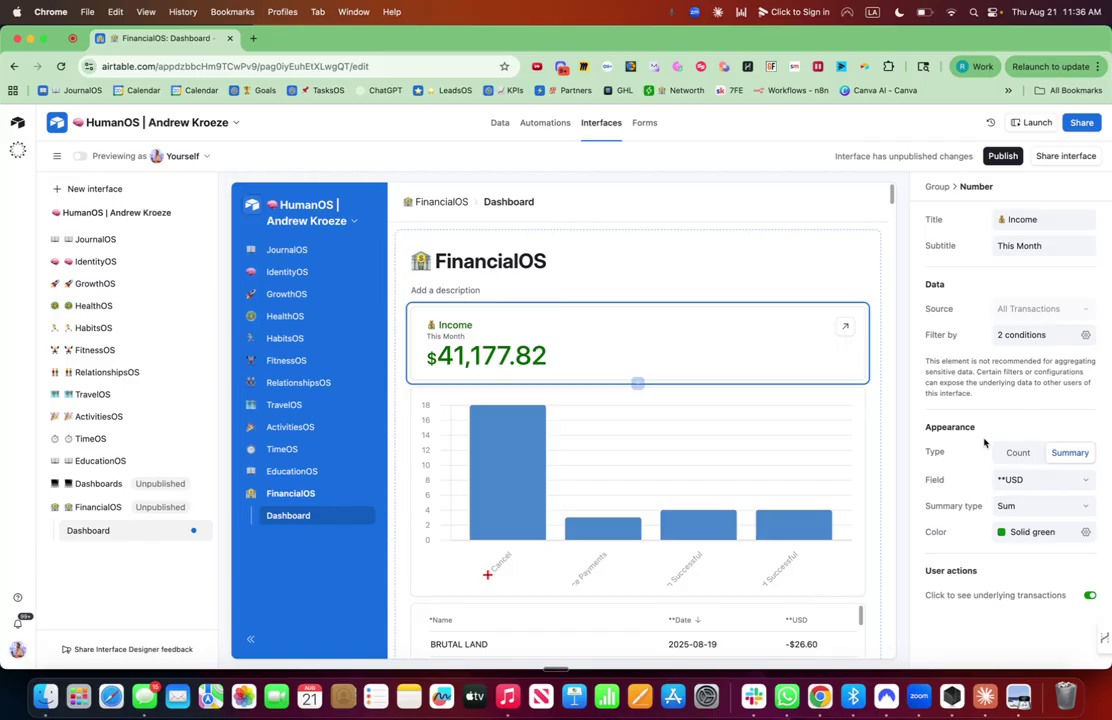
{"action": "left_click", "coordinate": [1085, 532]}
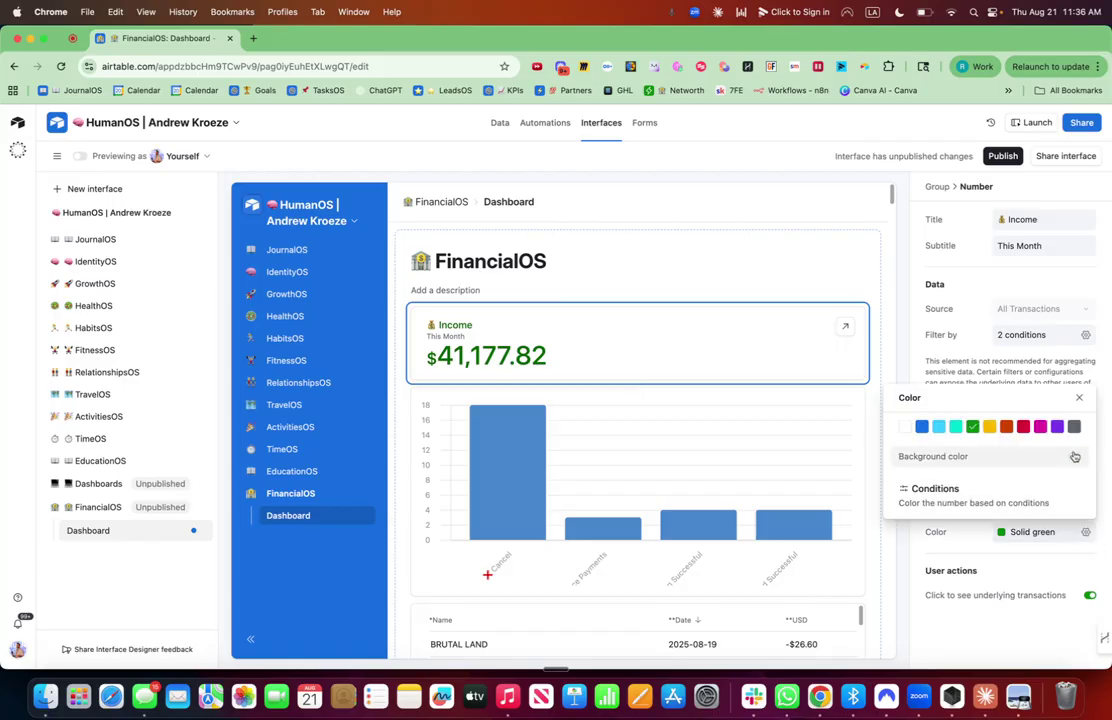
{"action": "left_click", "coordinate": [1074, 456]}
Duplicate the Income card and retitle the copy '💸 Expenses'
{"action": "left_click", "coordinate": [860, 311]}
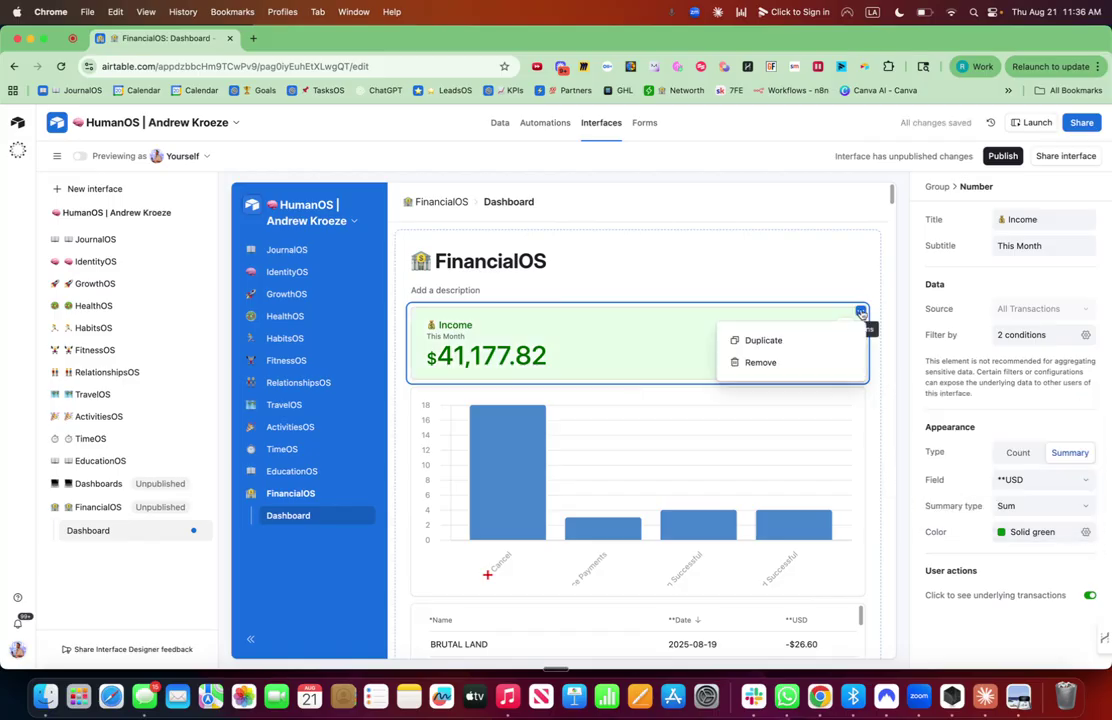
{"action": "left_click", "coordinate": [763, 340]}
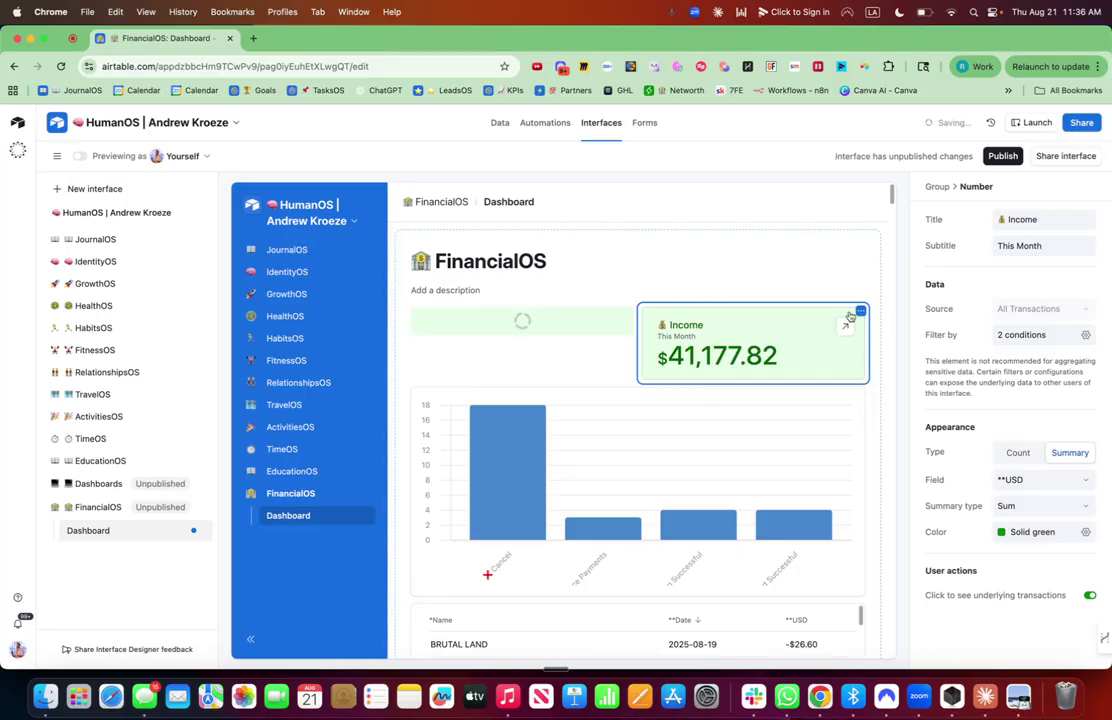
{"action": "left_click", "coordinate": [1039, 222]}
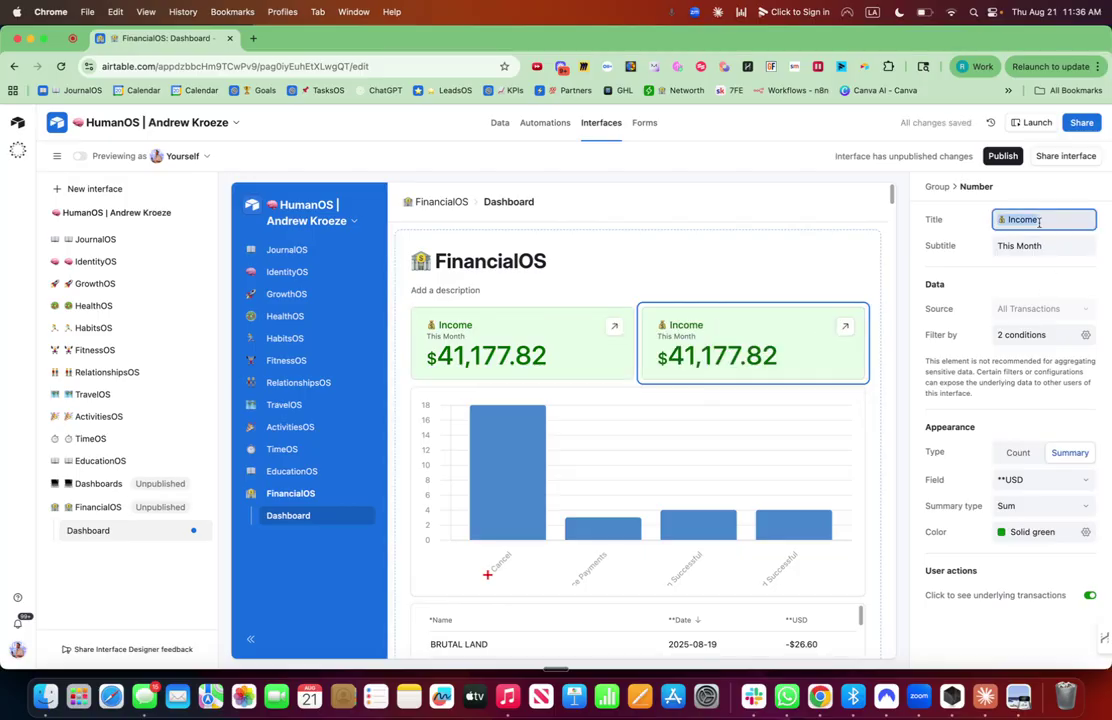
{"action": "key", "text": "ctrl+super+space"}
{"action": "type", "text": "fly"}
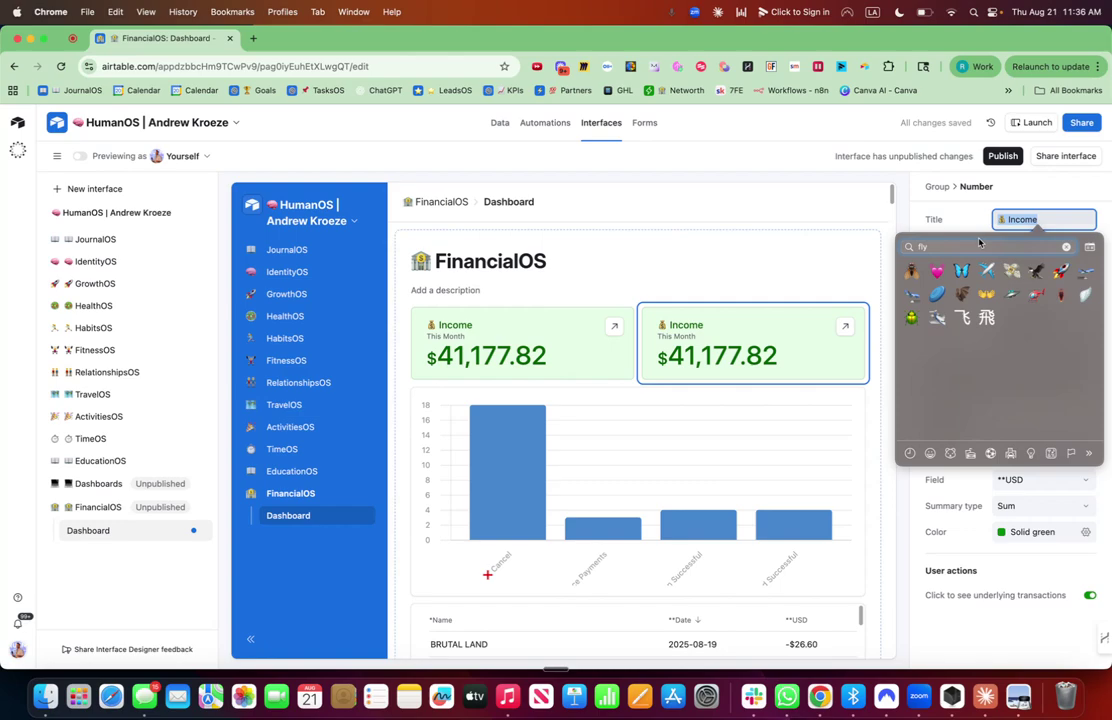
{"action": "left_click", "coordinate": [1011, 270]}
{"action": "type", "text": "E"}
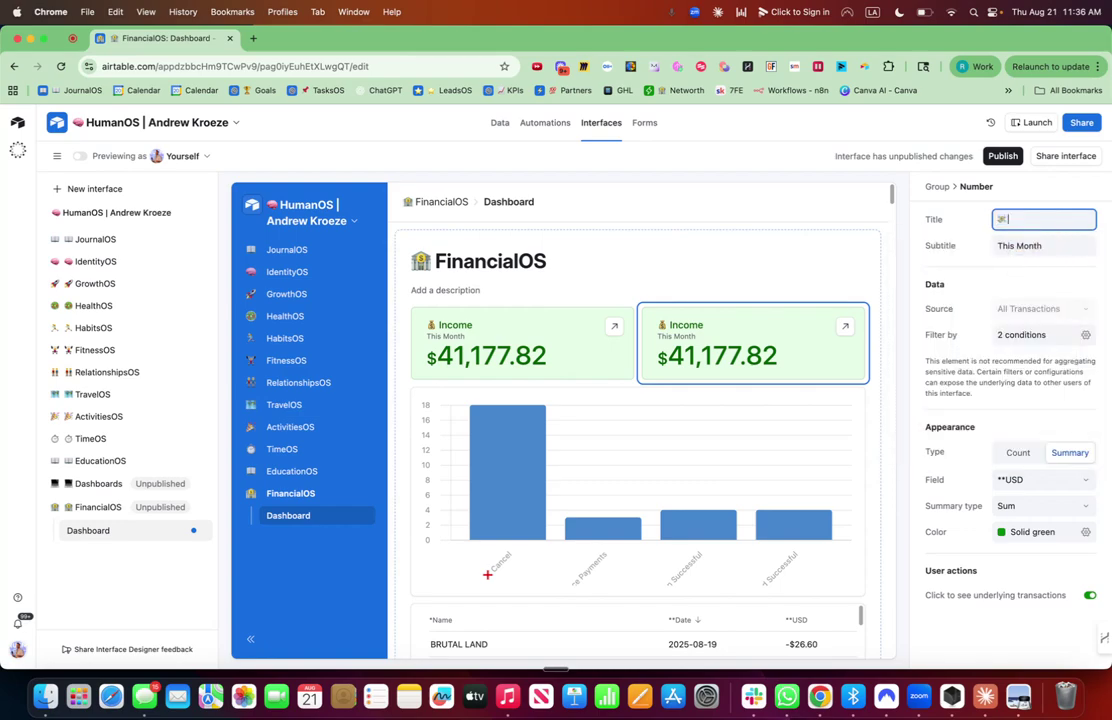
{"action": "type", "text": "xpenses"}
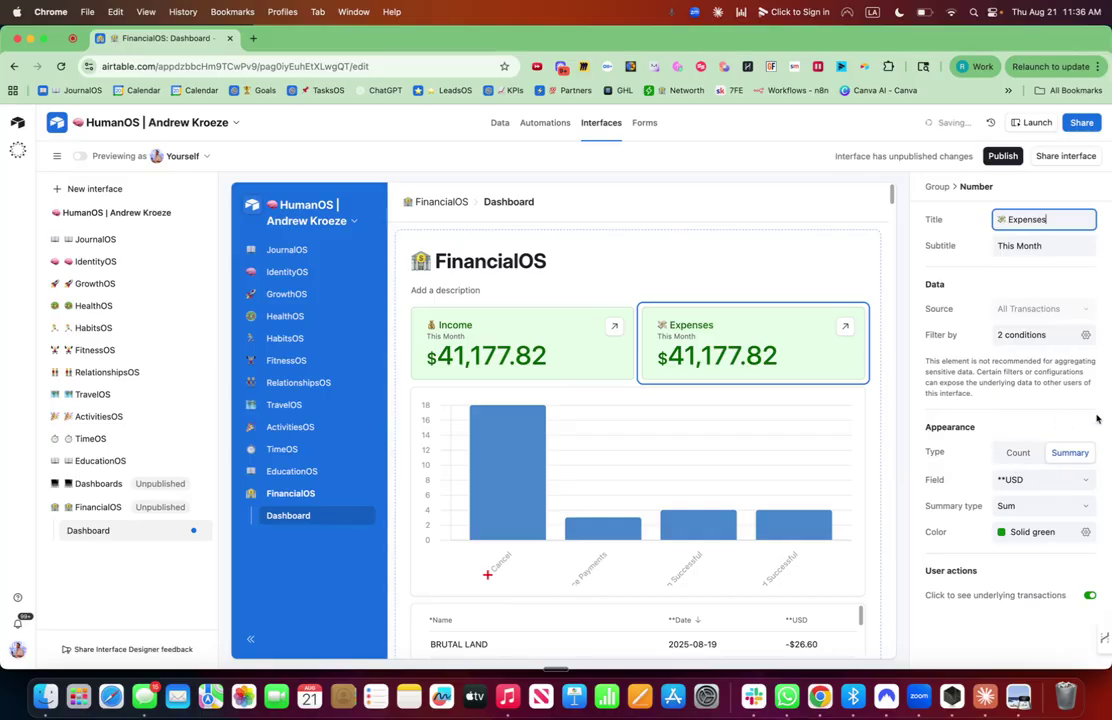
Make the Expenses card solid red and filter it to USD amounts less than 0
{"action": "left_click", "coordinate": [1087, 533]}
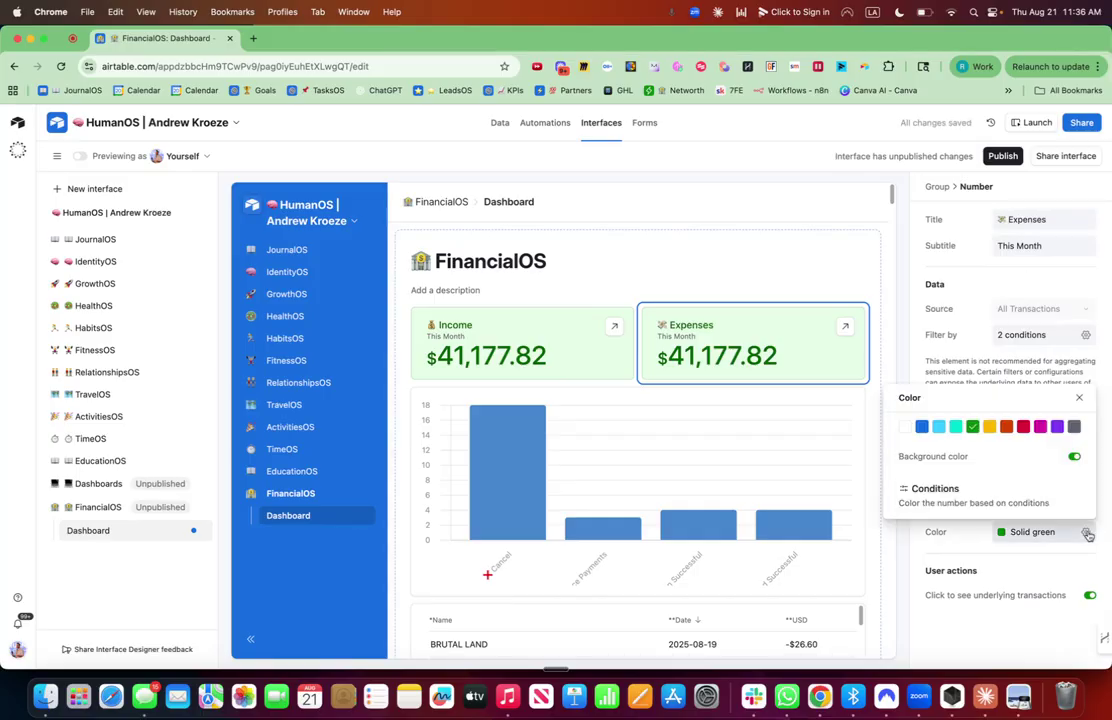
{"action": "left_click", "coordinate": [1023, 426]}
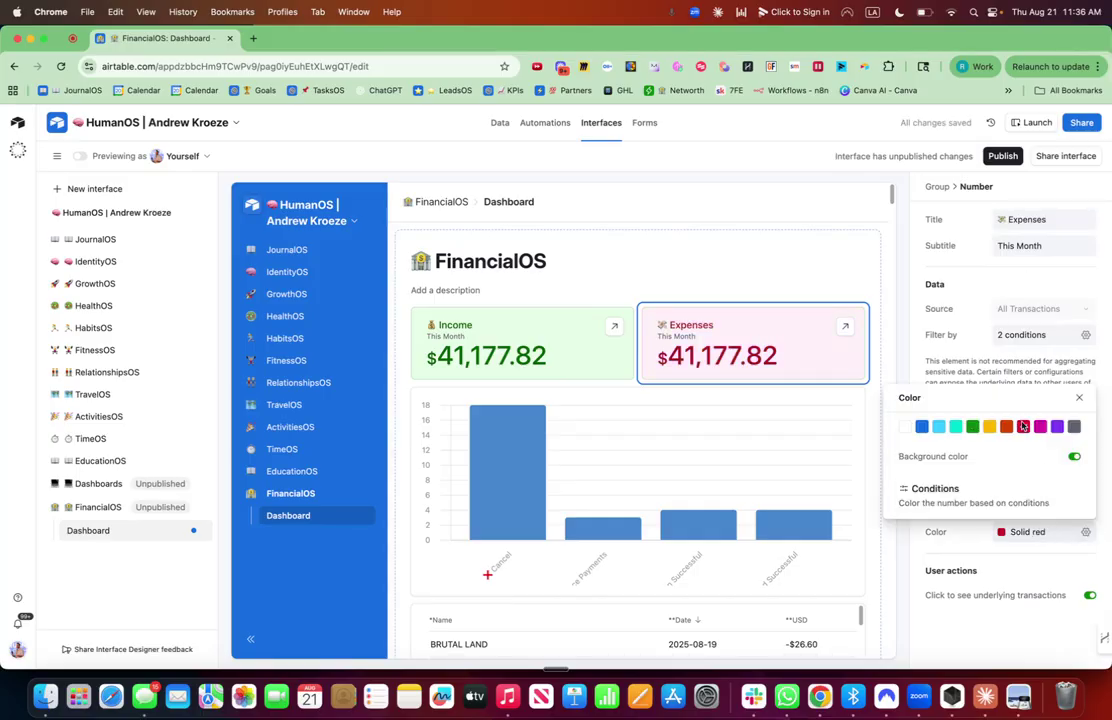
{"action": "left_click", "coordinate": [964, 545]}
{"action": "left_click", "coordinate": [1086, 335]}
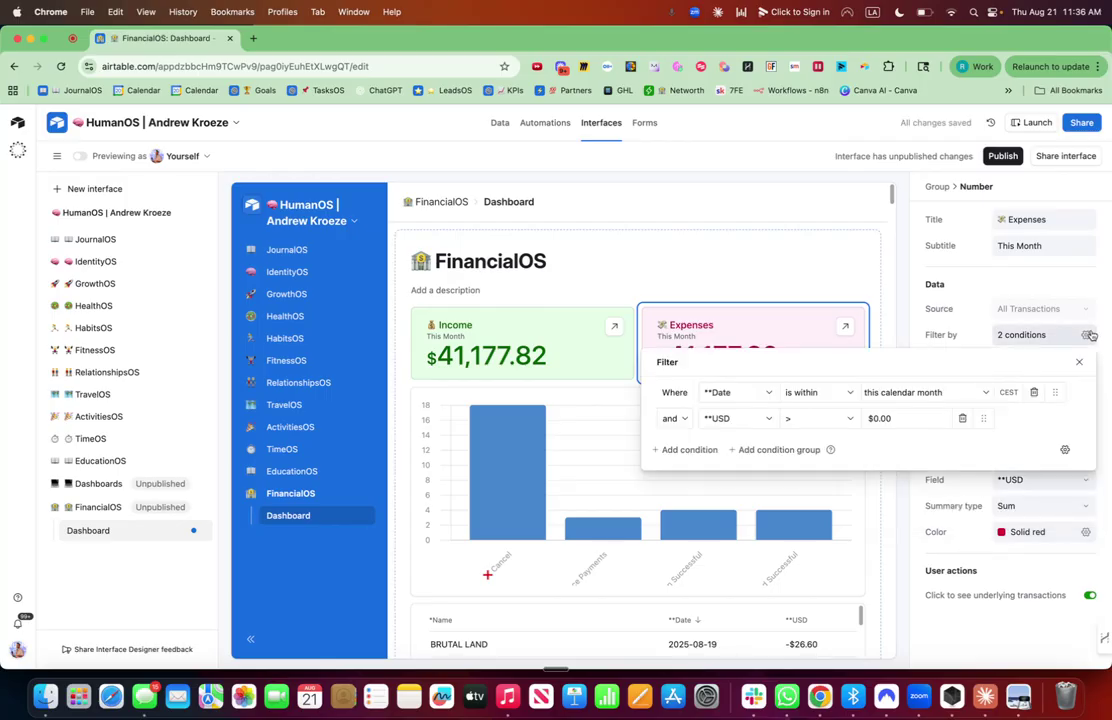
{"action": "left_click", "coordinate": [805, 418]}
{"action": "left_click", "coordinate": [802, 516]}
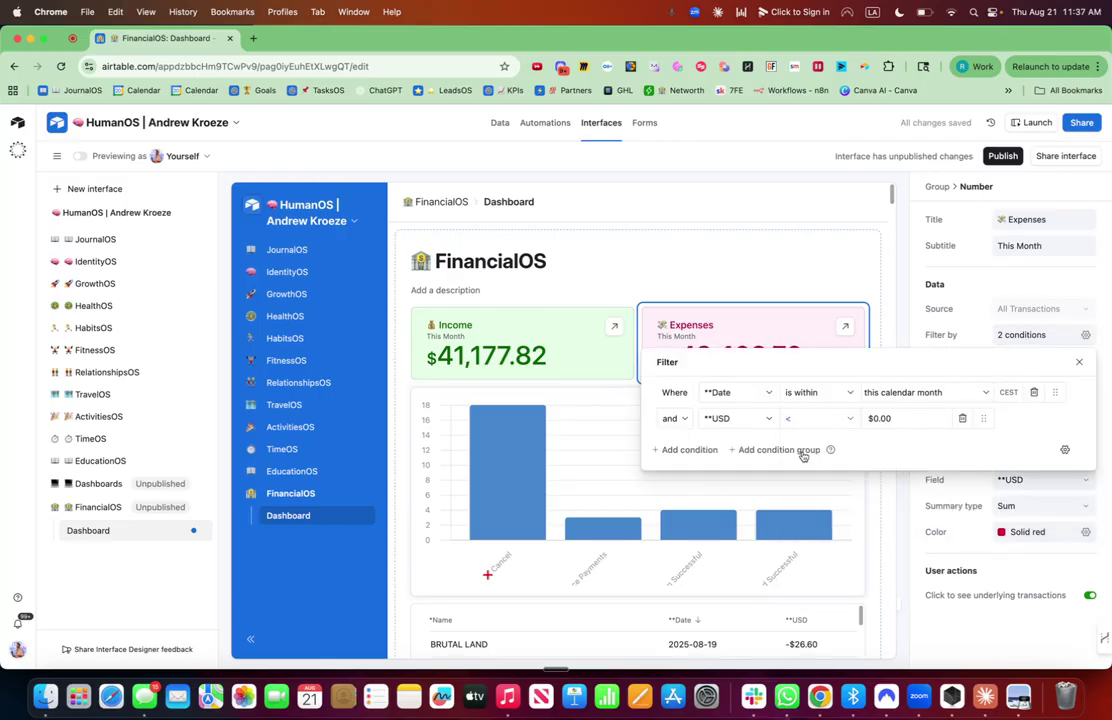
{"action": "key", "text": "Escape"}
{"action": "key", "text": "Escape"}
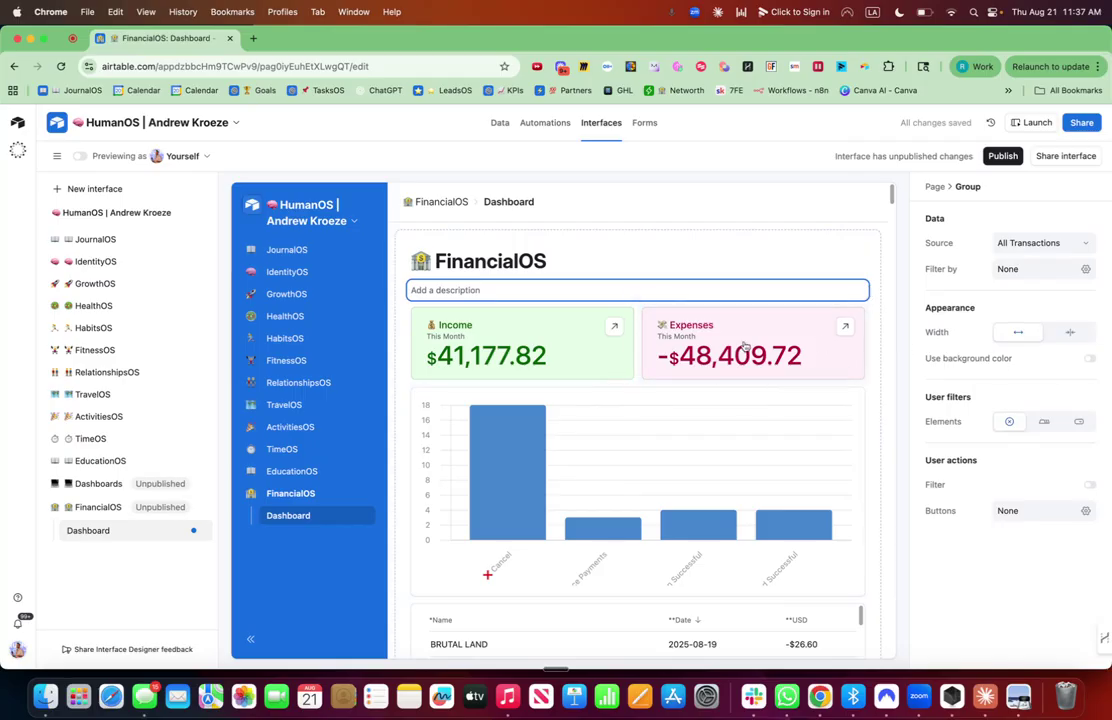
Enable viewer filtering and a background colour on the whole dashboard group
{"action": "left_click", "coordinate": [873, 251]}
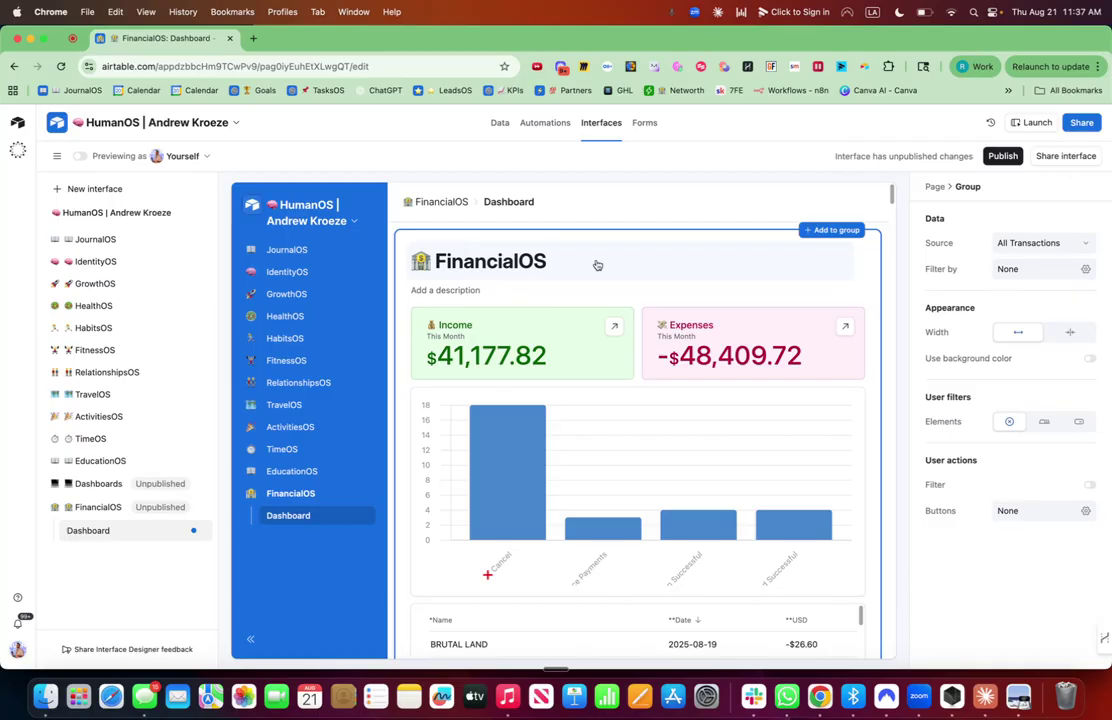
{"action": "left_click", "coordinate": [1089, 484]}
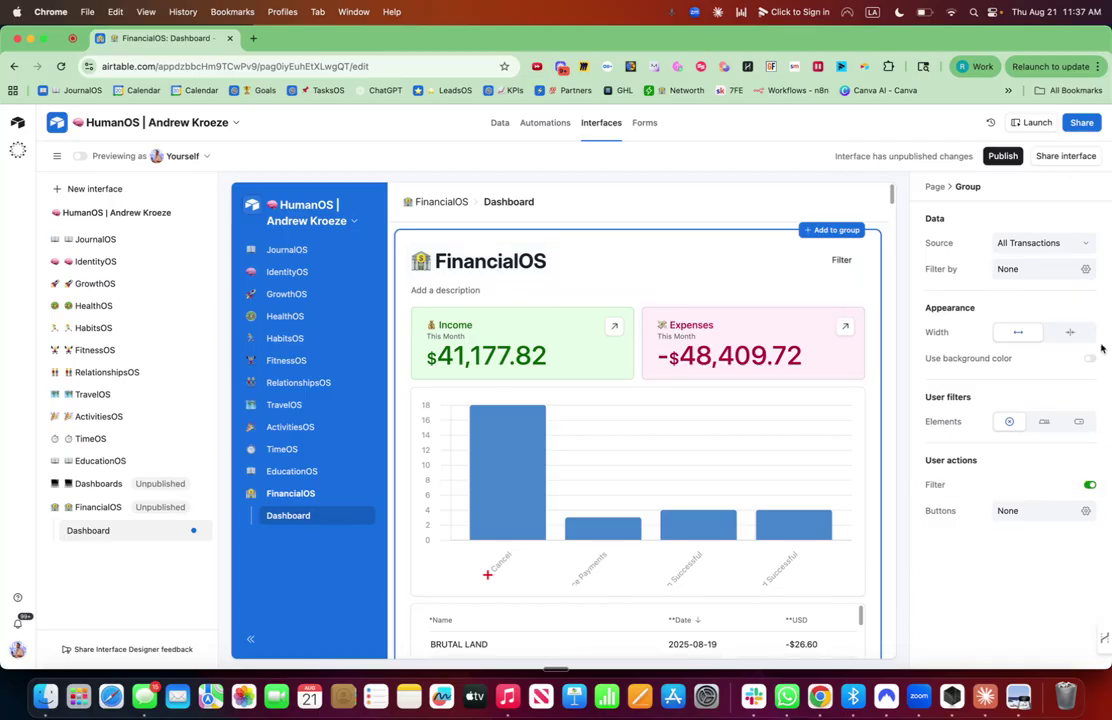
{"action": "left_click", "coordinate": [1090, 358]}
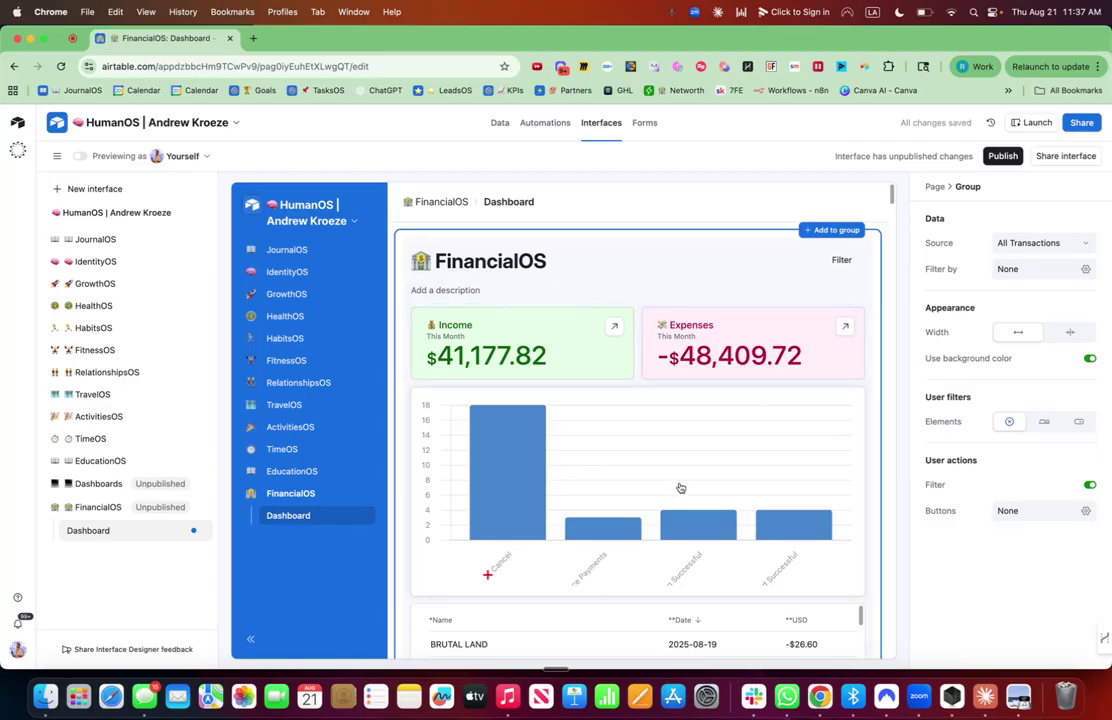
Duplicate the Expenses card as a Count card, dropping its USD < 0 filter condition
{"action": "left_click", "coordinate": [857, 315]}
{"action": "left_click", "coordinate": [861, 313]}
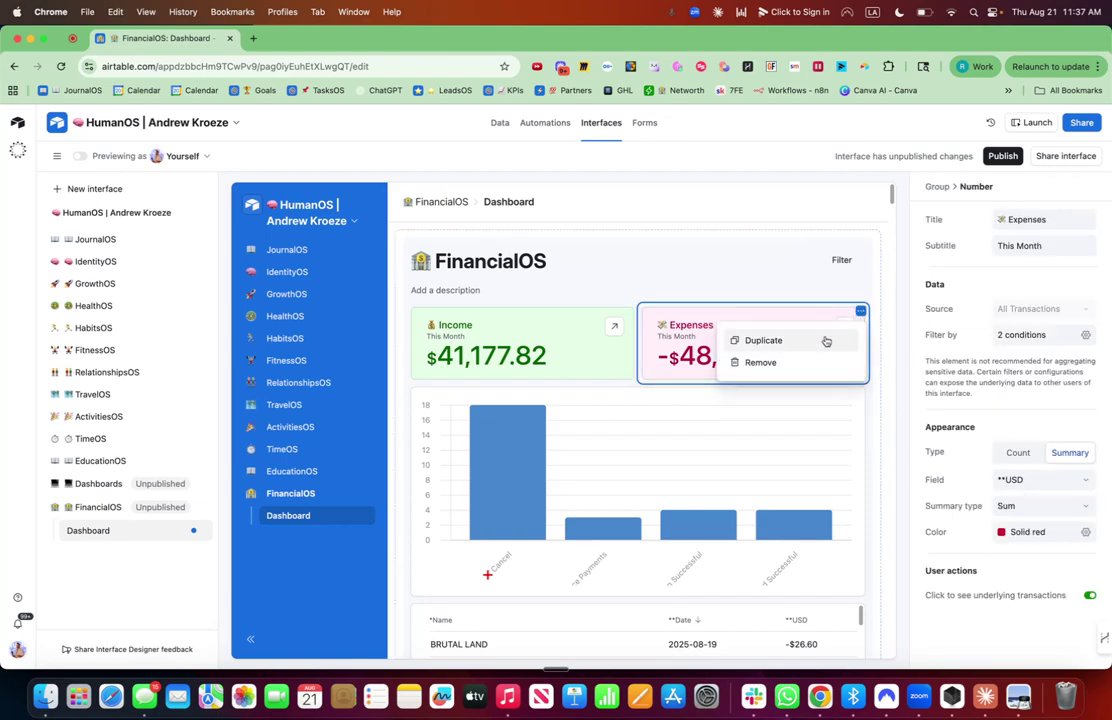
{"action": "left_click", "coordinate": [826, 340]}
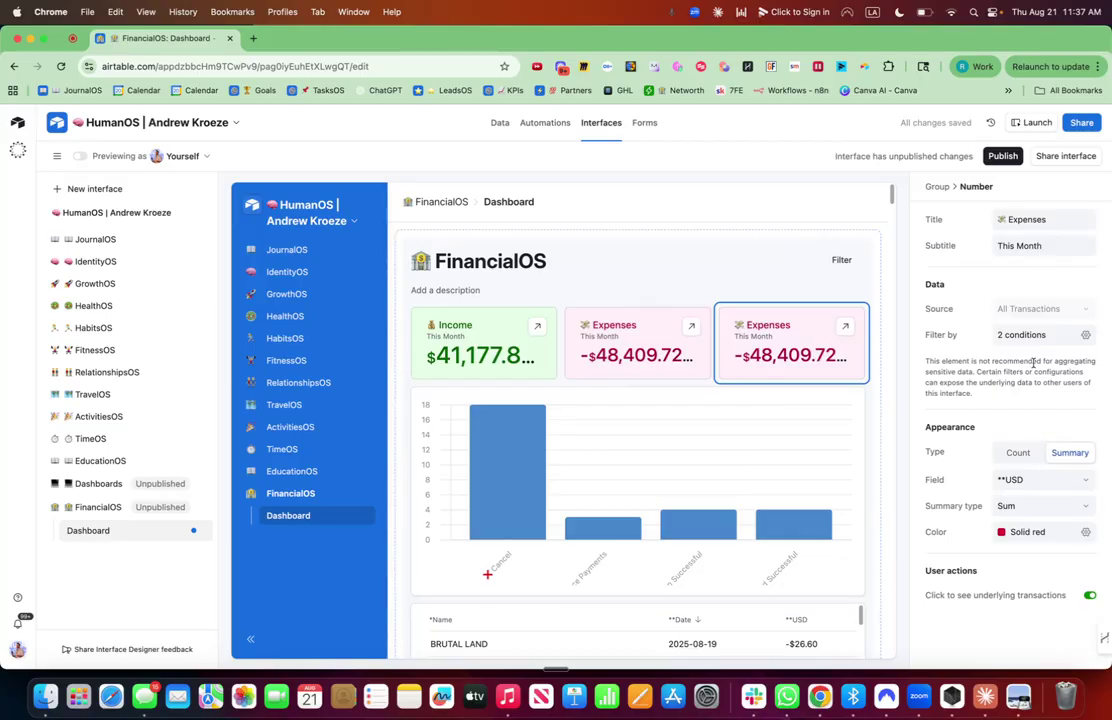
{"action": "left_click", "coordinate": [1012, 452]}
{"action": "left_click", "coordinate": [1085, 335]}
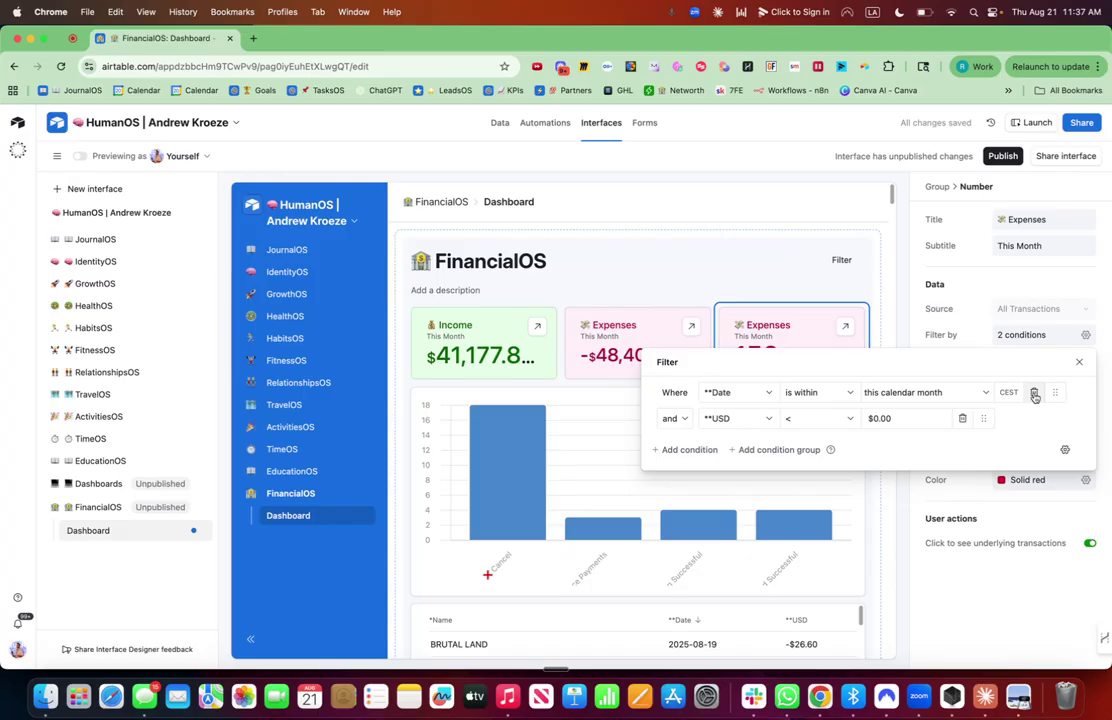
{"action": "left_click", "coordinate": [963, 419]}
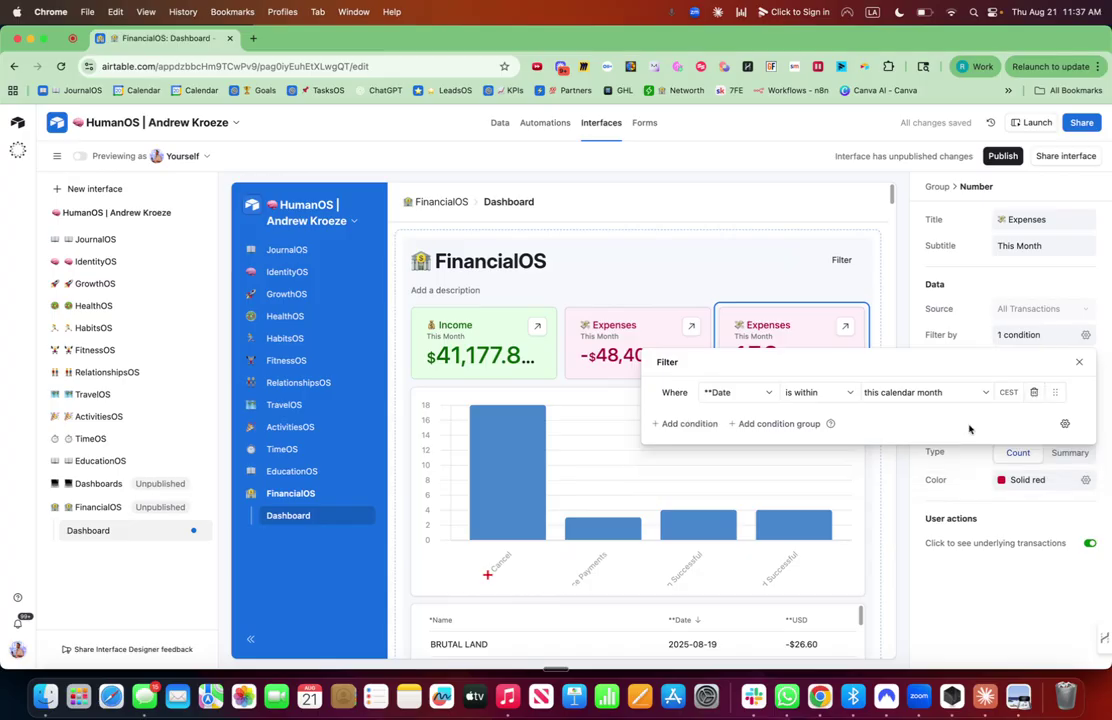
Title the new card '✅ # of Transactions' and color it solid gray
{"action": "left_click", "coordinate": [1045, 222]}
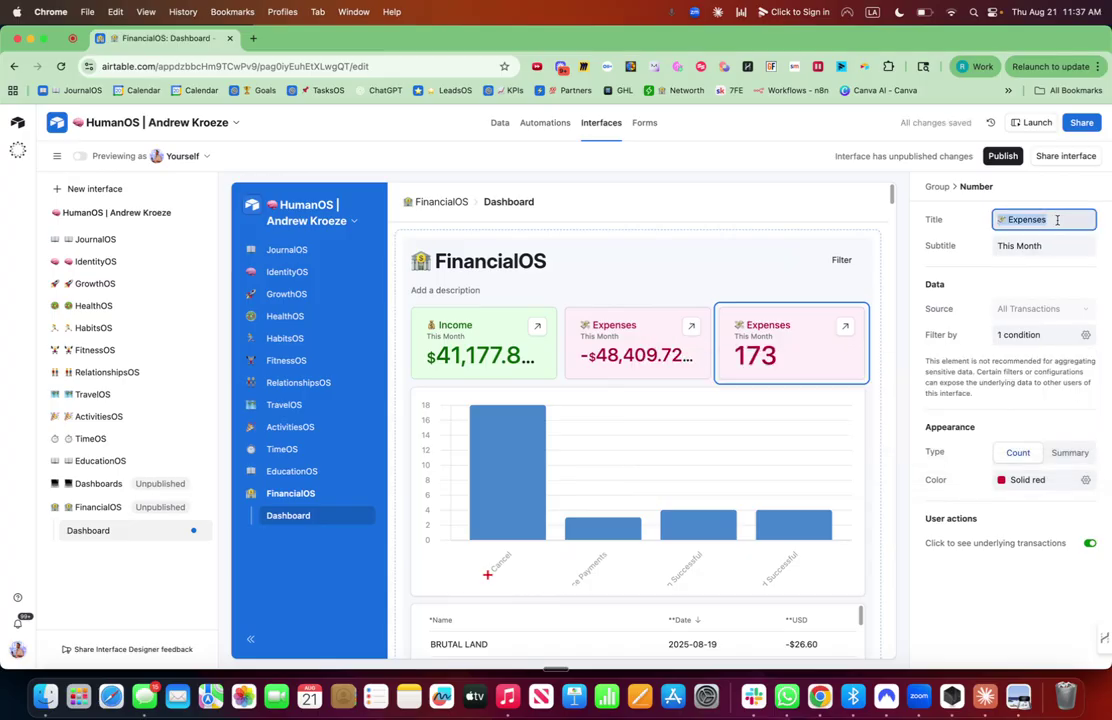
{"action": "key", "text": "ctrl+super+space"}
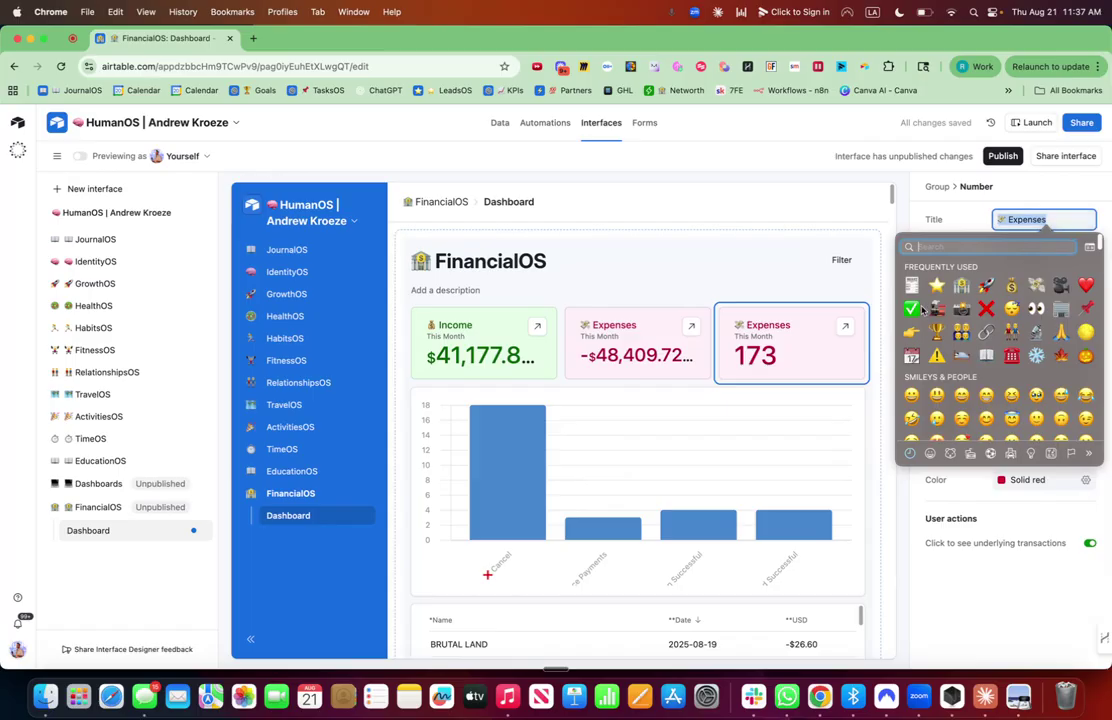
{"action": "left_click", "coordinate": [911, 309]}
{"action": "type", "text": "#"}
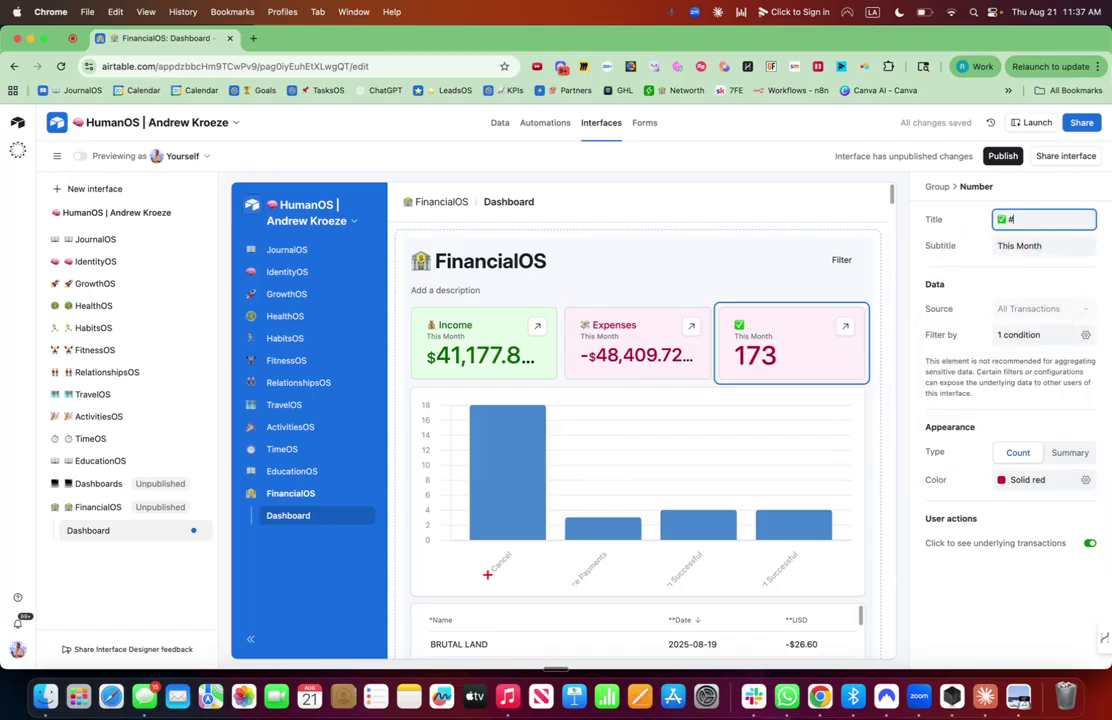
{"action": "type", "text": " of Transactions"}
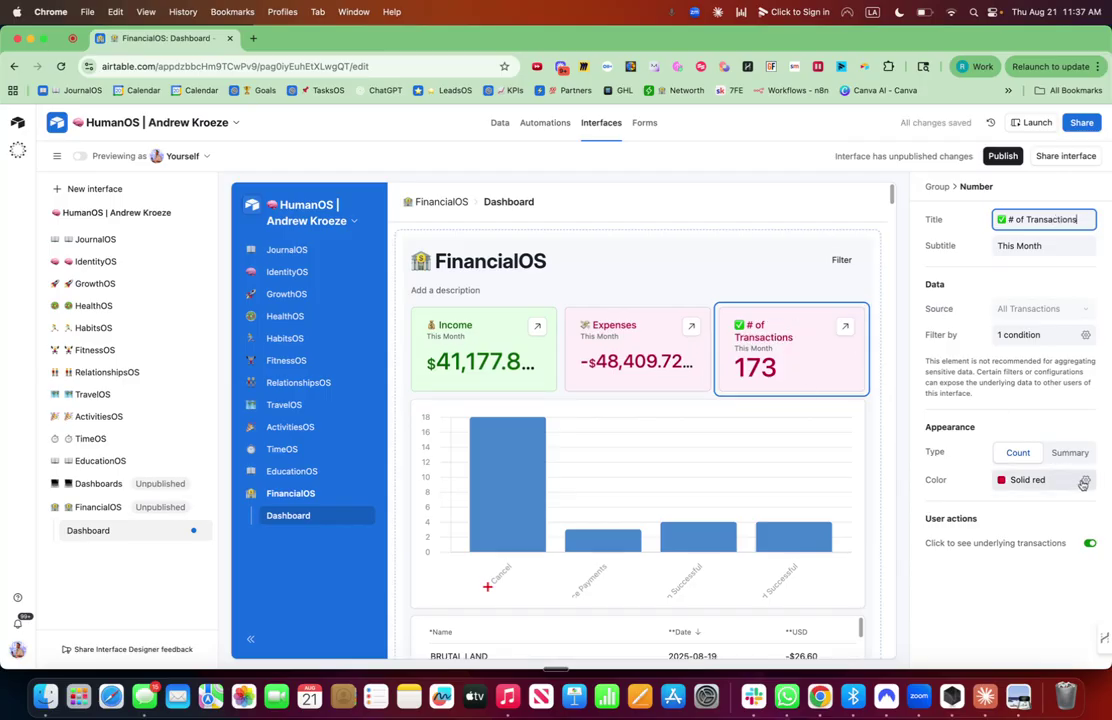
{"action": "left_click", "coordinate": [1086, 480]}
{"action": "left_click", "coordinate": [1074, 536]}
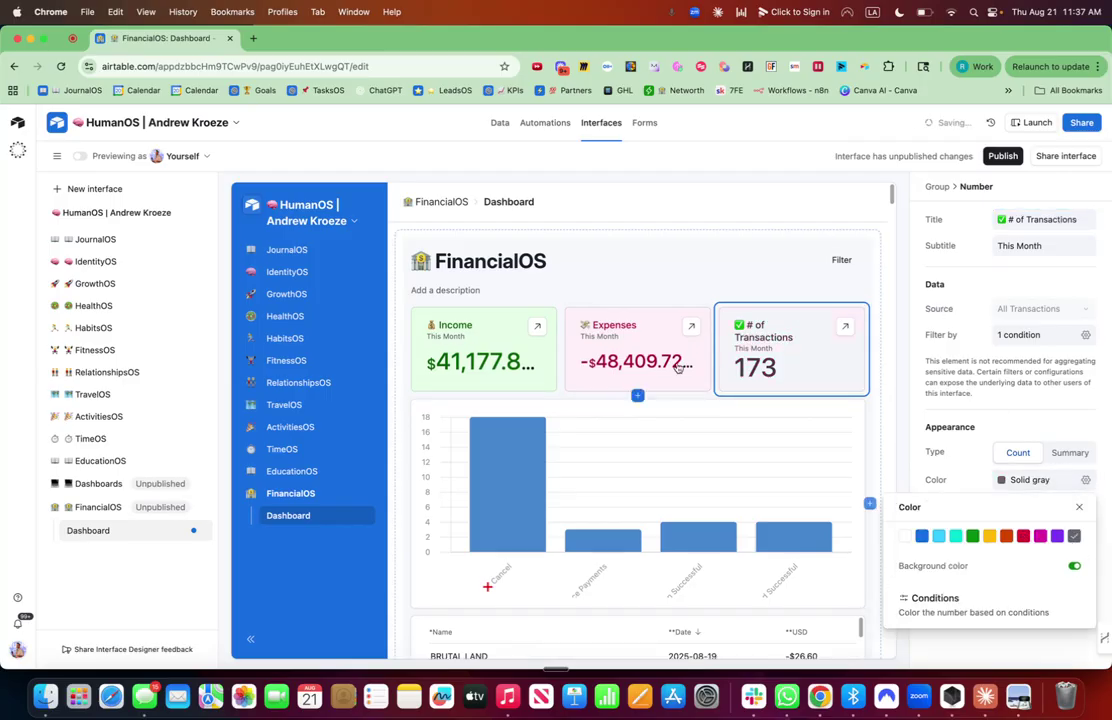
{"action": "left_click", "coordinate": [687, 429]}
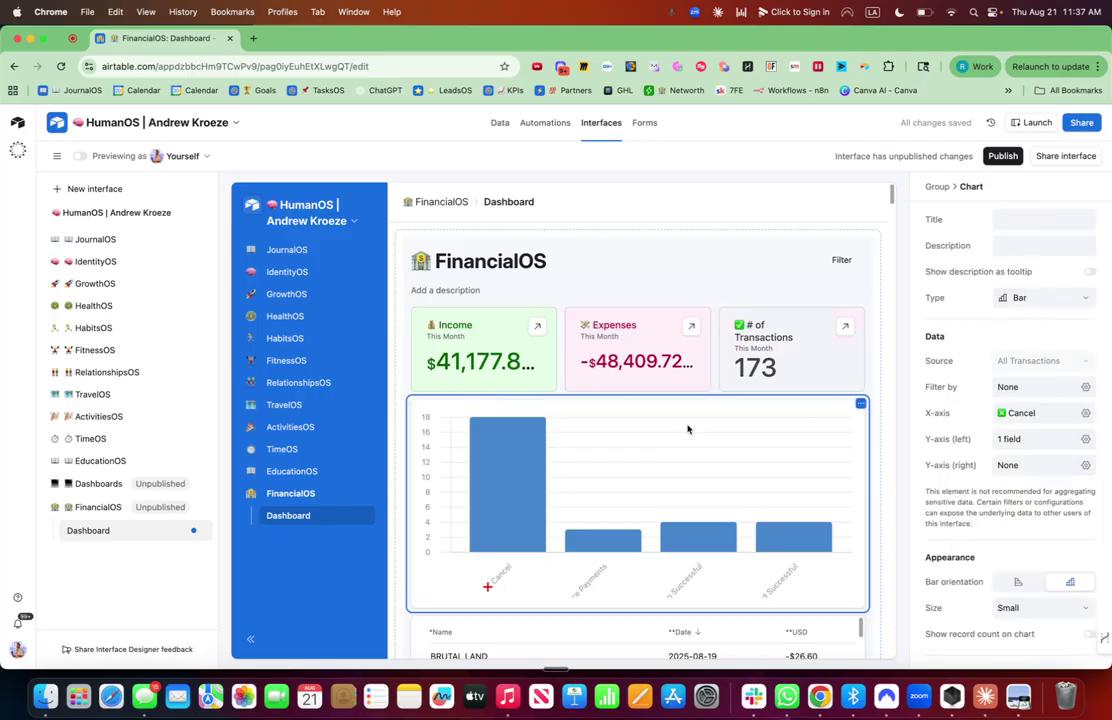
Title the bar chart '💰 Income' with the description 'By Day This Month'
{"action": "left_click", "coordinate": [1011, 219]}
{"action": "key", "text": "ctrl+super+space"}
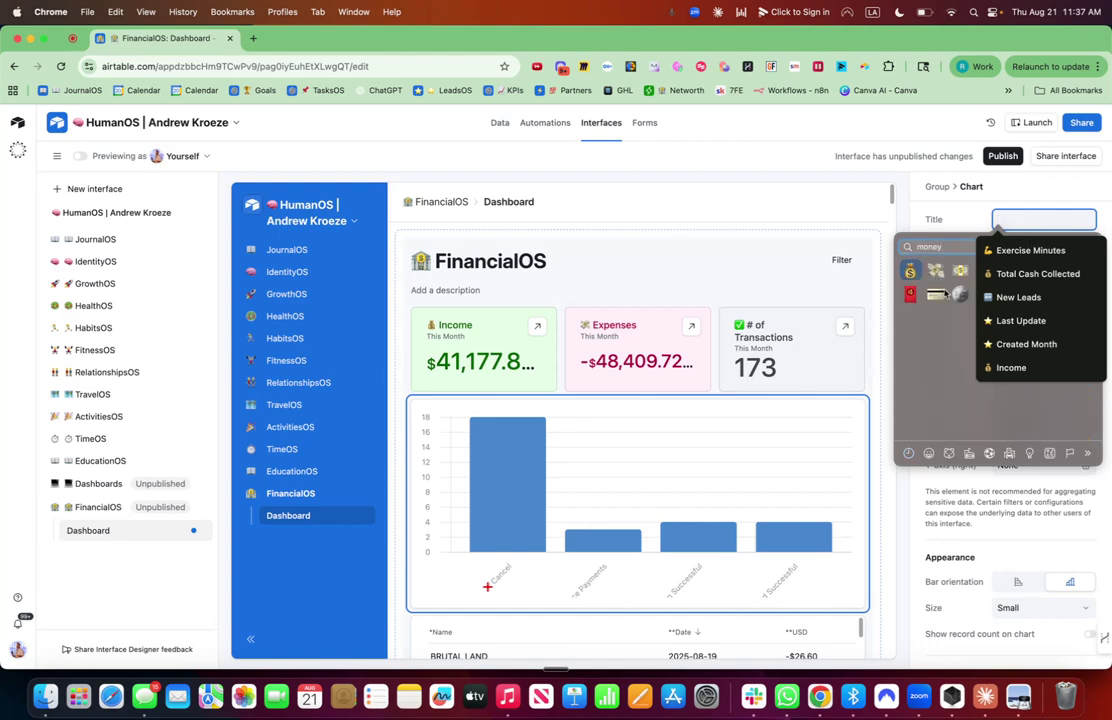
{"action": "left_click", "coordinate": [909, 271]}
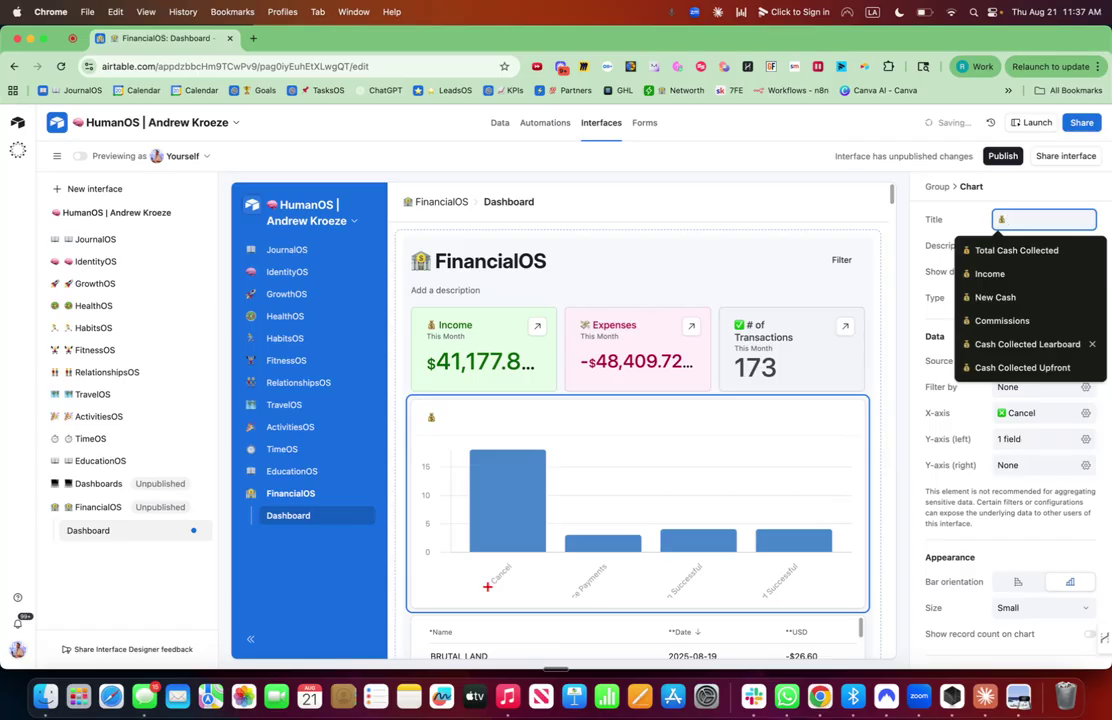
{"action": "type", "text": "# of"}
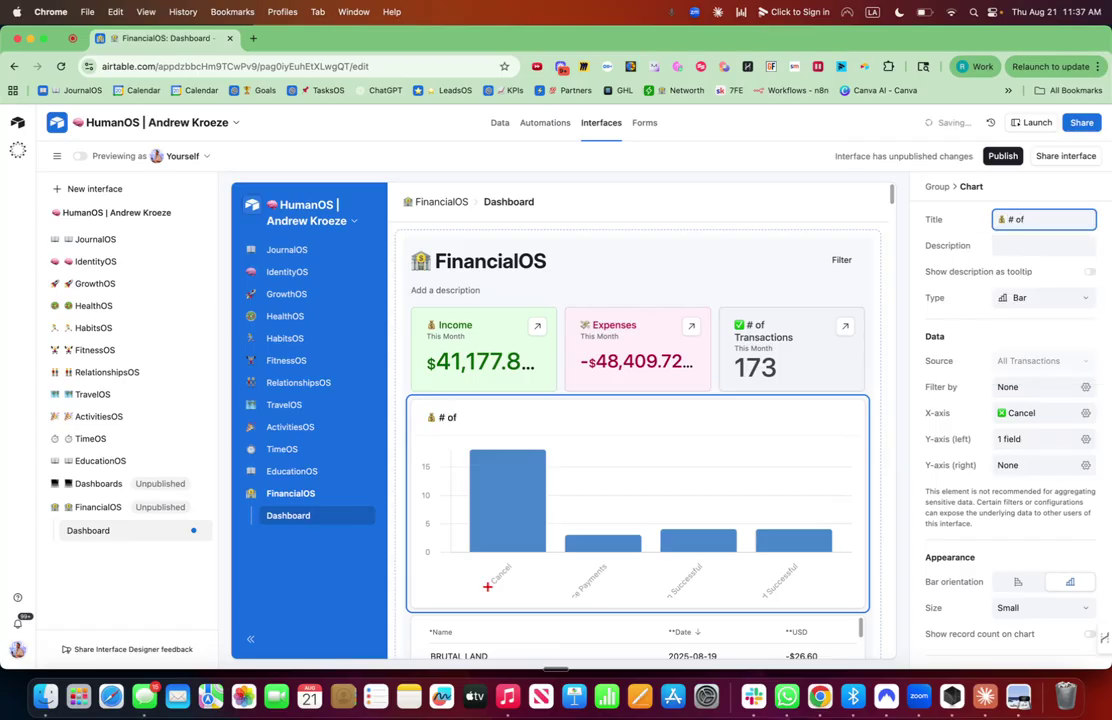
{"action": "key", "text": "BackSpace"}
{"action": "key", "text": "BackSpace"}
{"action": "key", "text": "BackSpace"}
{"action": "key", "text": "BackSpace"}
{"action": "type", "text": "In"}
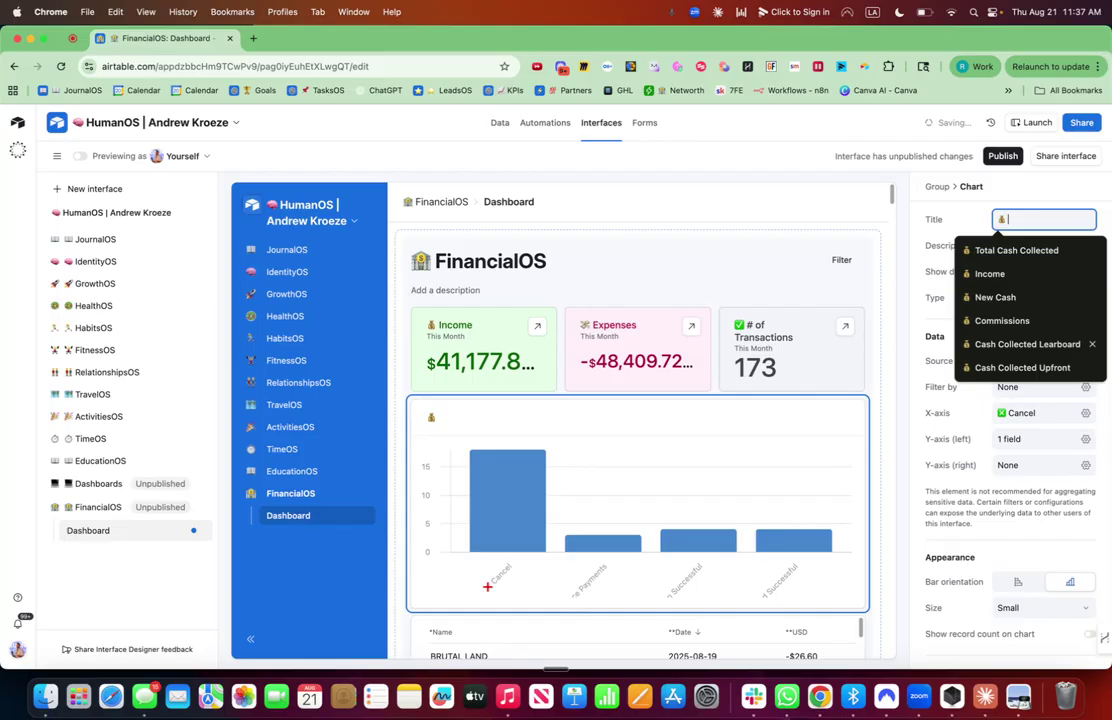
{"action": "type", "text": "come B"}
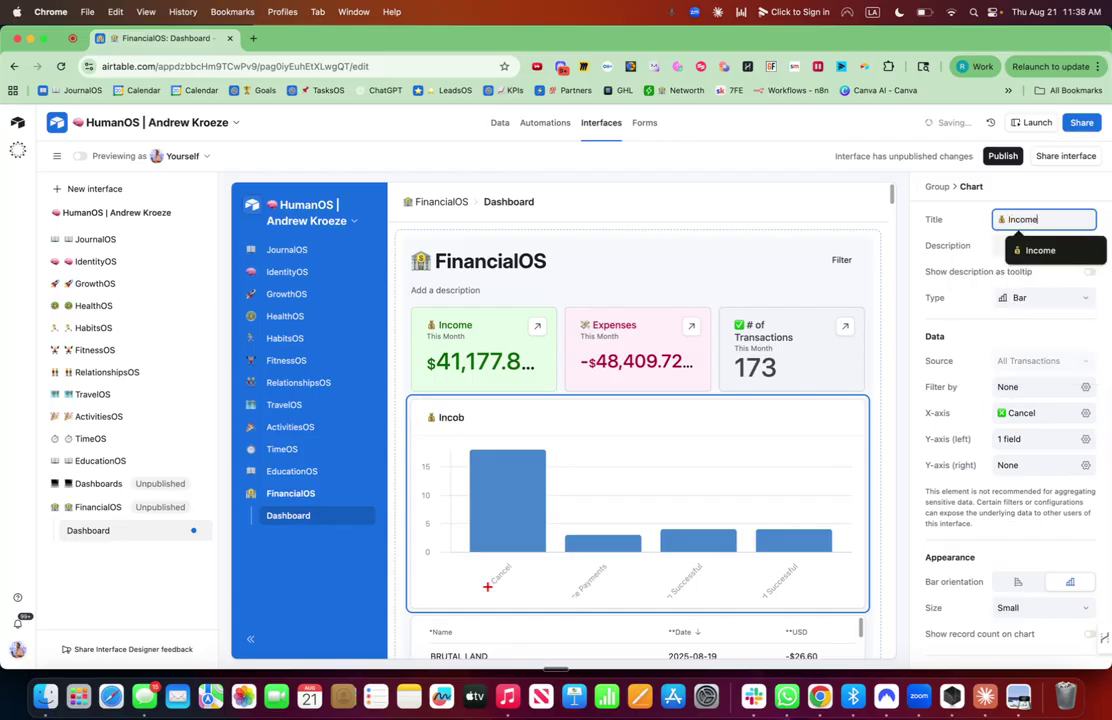
{"action": "key", "text": "BackSpace"}
{"action": "key", "text": "BackSpace"}
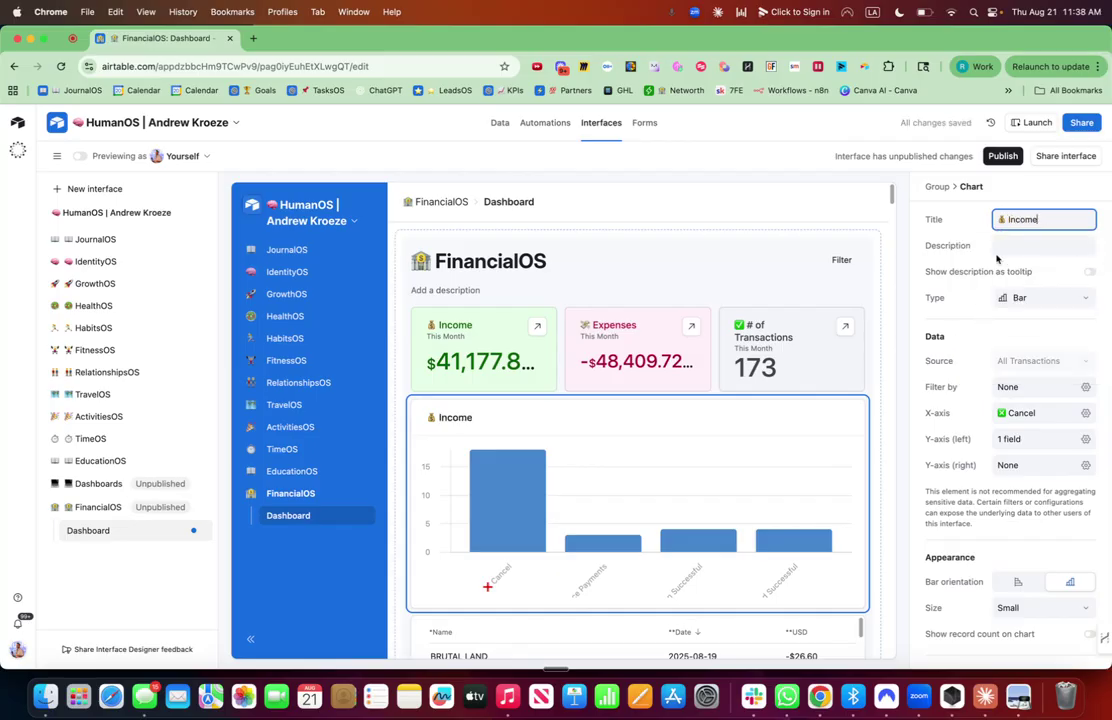
{"action": "key", "text": "Tab"}
{"action": "type", "text": "By Day T"}
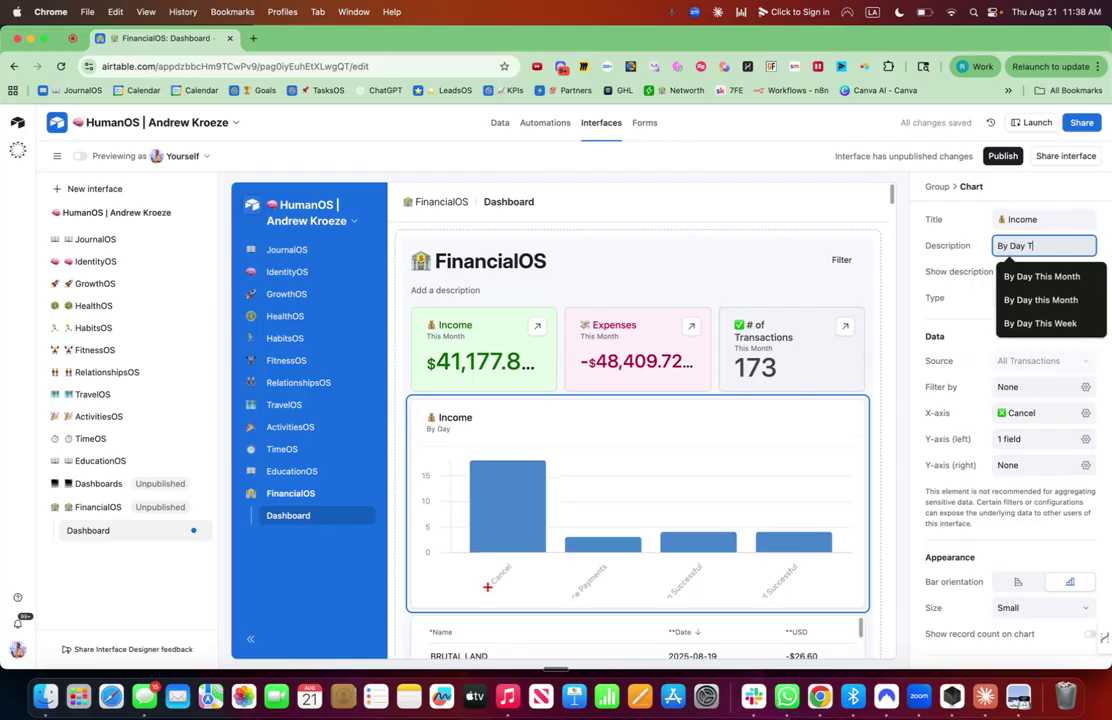
{"action": "type", "text": "his Month"}
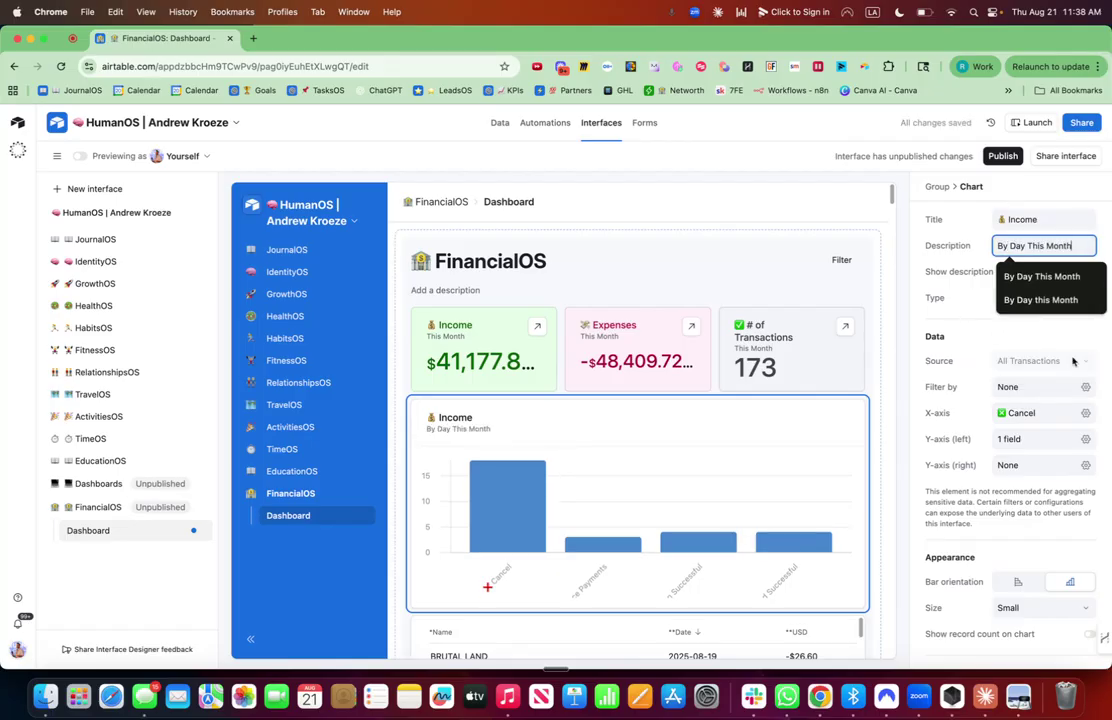
Set the chart's X-axis field to Date
{"action": "left_click", "coordinate": [1085, 412]}
{"action": "left_click", "coordinate": [1010, 501]}
{"action": "type", "text": "dat"}
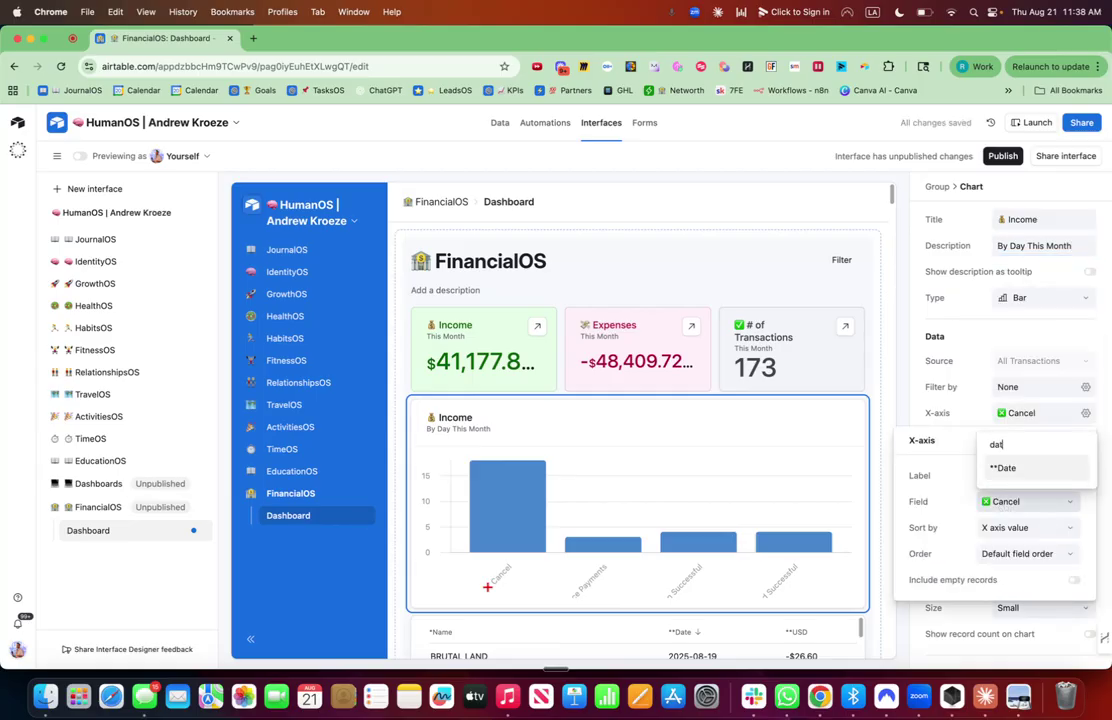
{"action": "left_click", "coordinate": [1007, 465]}
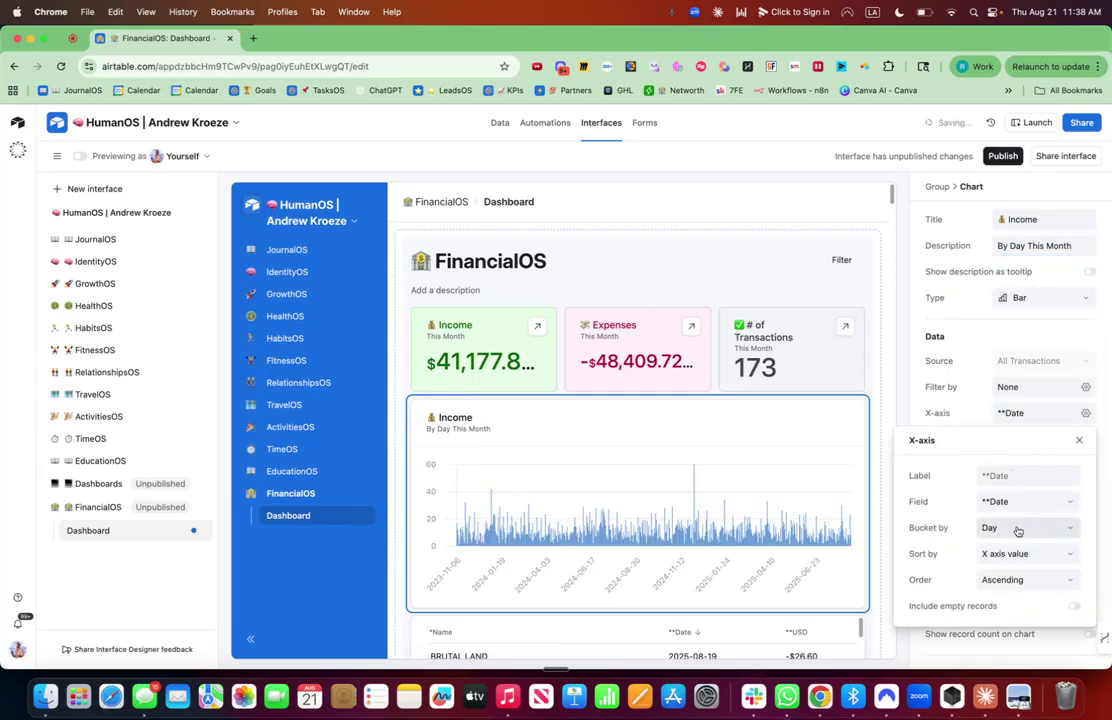
Filter the chart to records whose Date is within this calendar month
{"action": "left_click", "coordinate": [1085, 387]}
{"action": "left_click", "coordinate": [772, 447]}
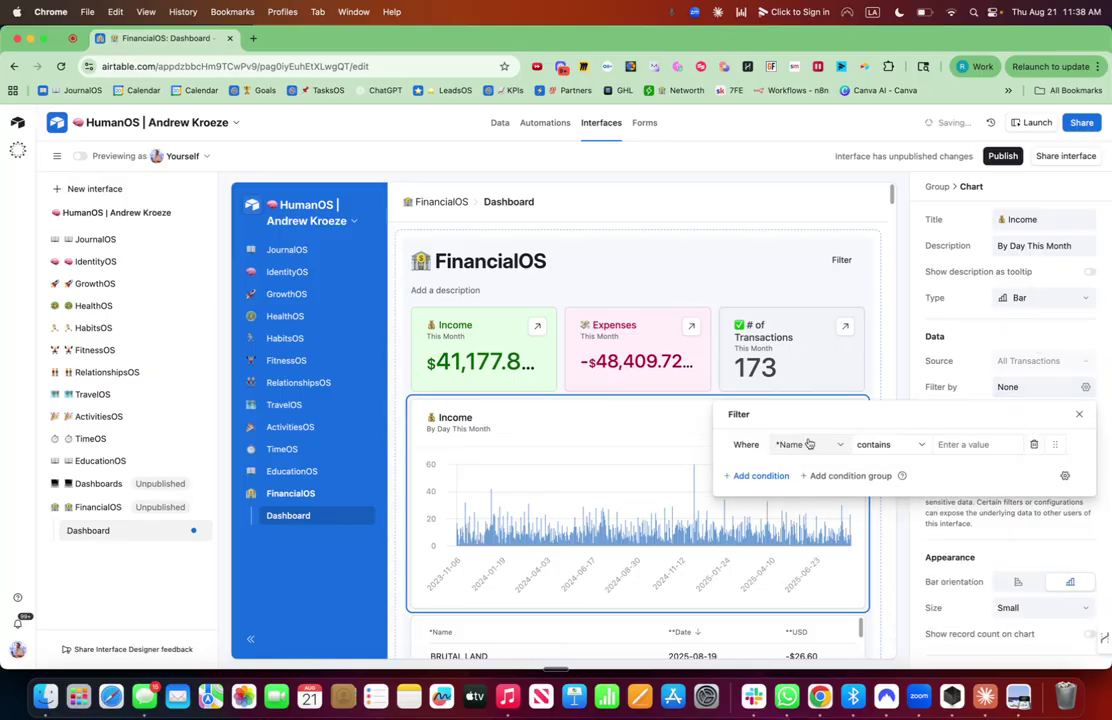
{"action": "left_click", "coordinate": [807, 444]}
{"action": "type", "text": "date"}
{"action": "left_click", "coordinate": [807, 494]}
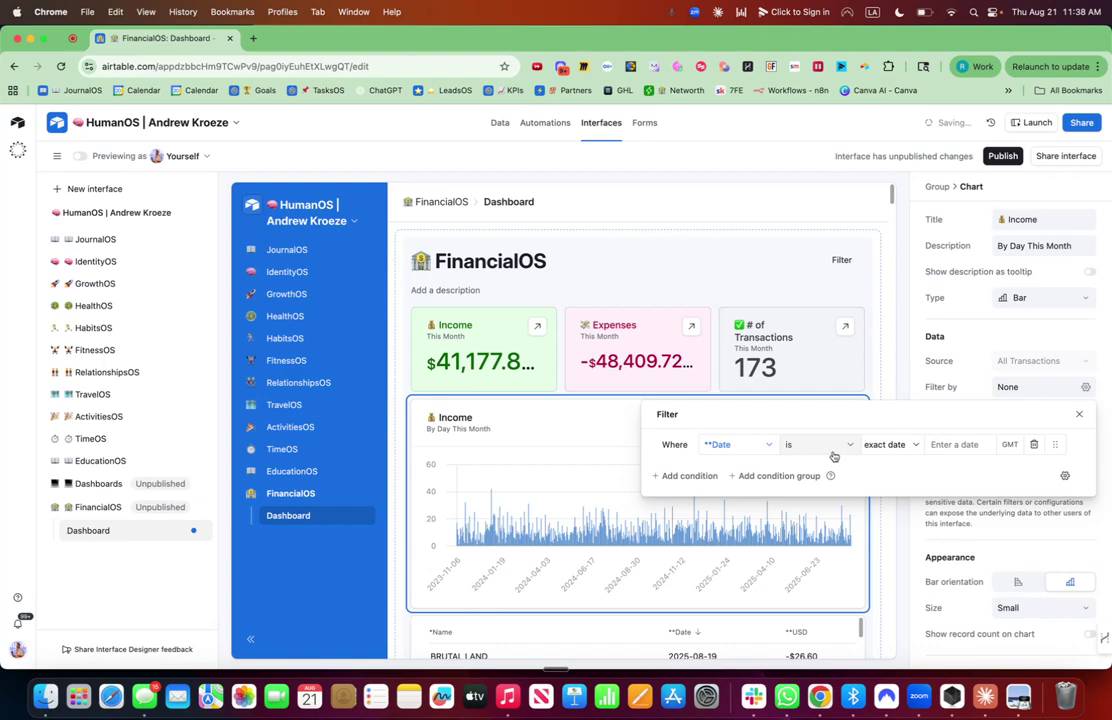
{"action": "left_click", "coordinate": [834, 448]}
{"action": "left_click", "coordinate": [839, 519]}
{"action": "left_click", "coordinate": [911, 447]}
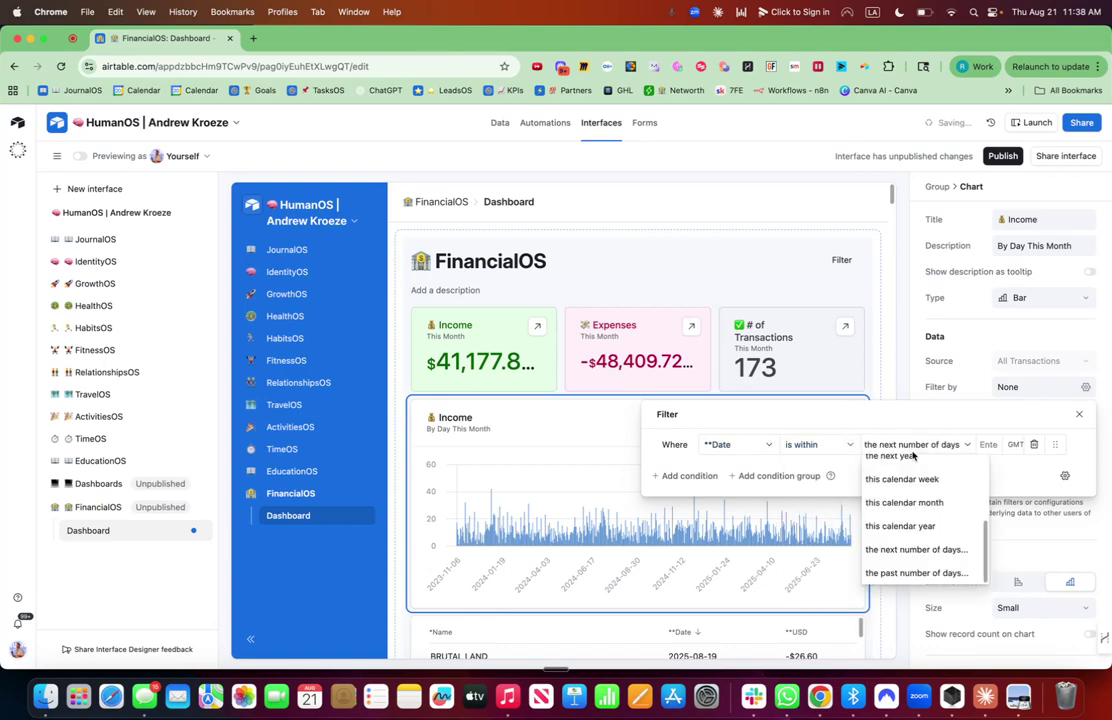
{"action": "left_click", "coordinate": [914, 514]}
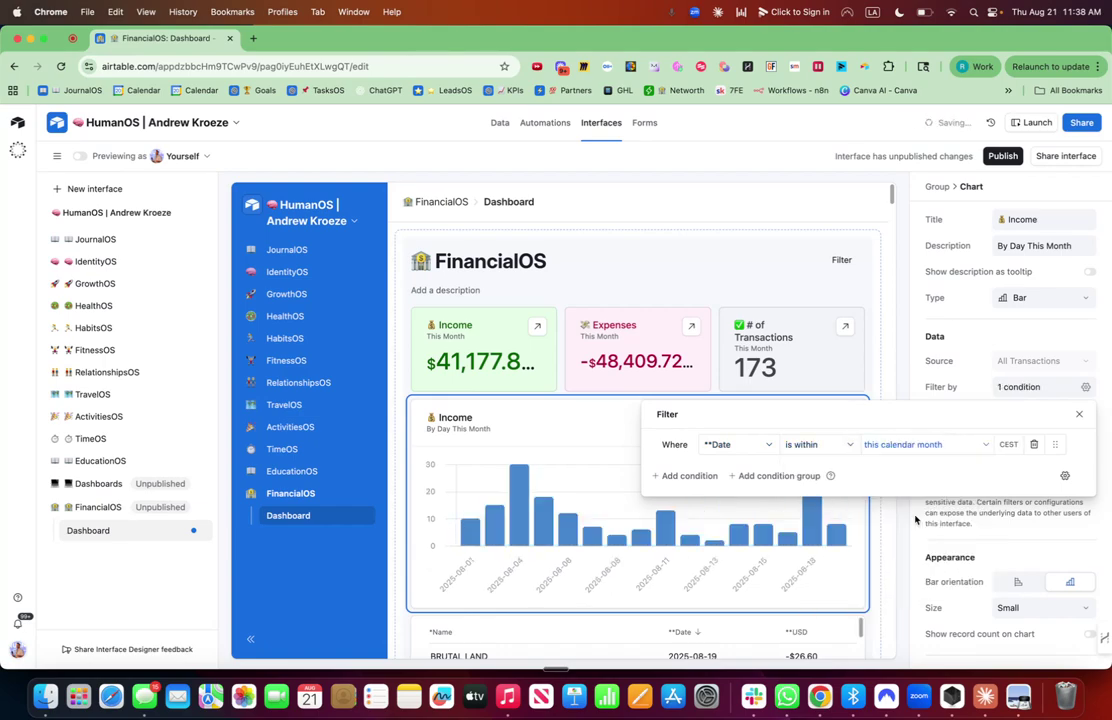
{"action": "left_click", "coordinate": [941, 318]}
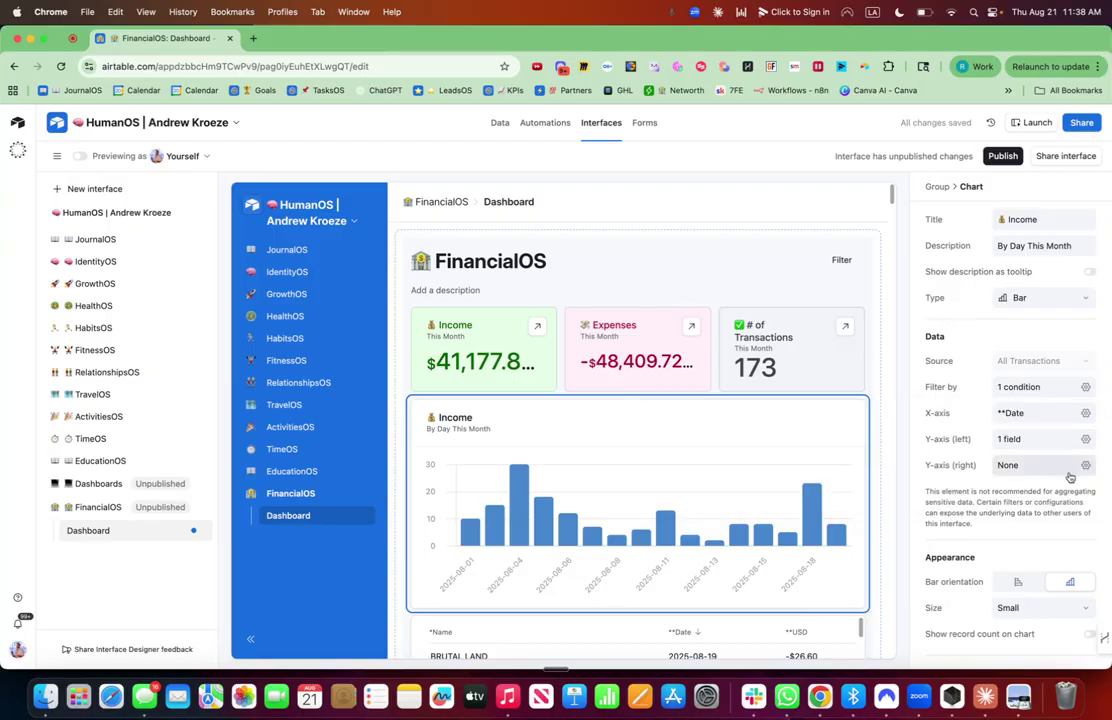
Plot the Sum of USD on the left Y-axis instead of a count
{"action": "scroll", "coordinate": [1057, 454], "scroll_direction": "down", "scroll_amount": 1}
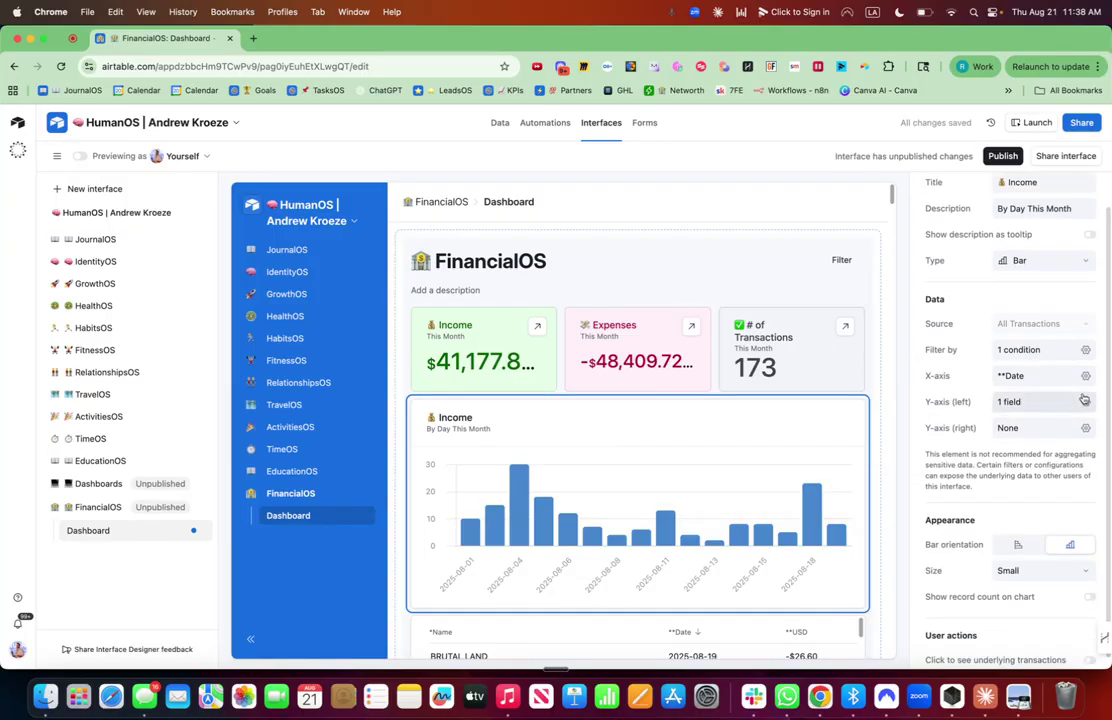
{"action": "left_click", "coordinate": [1084, 403]}
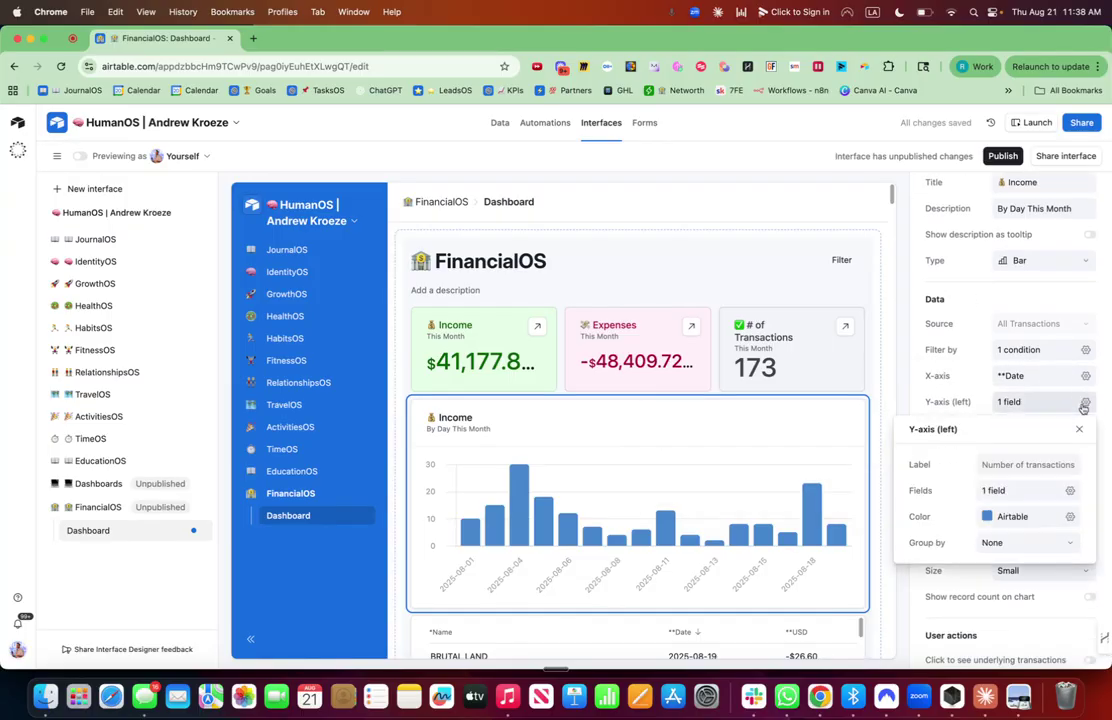
{"action": "left_click", "coordinate": [1070, 493]}
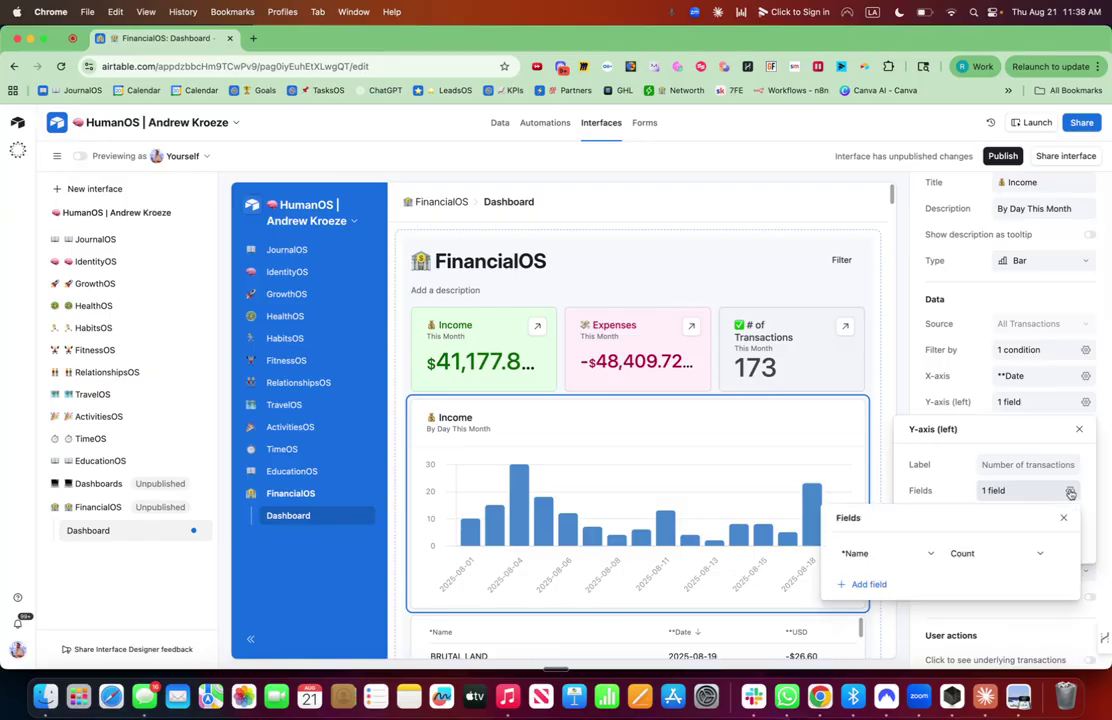
{"action": "left_click", "coordinate": [885, 557]}
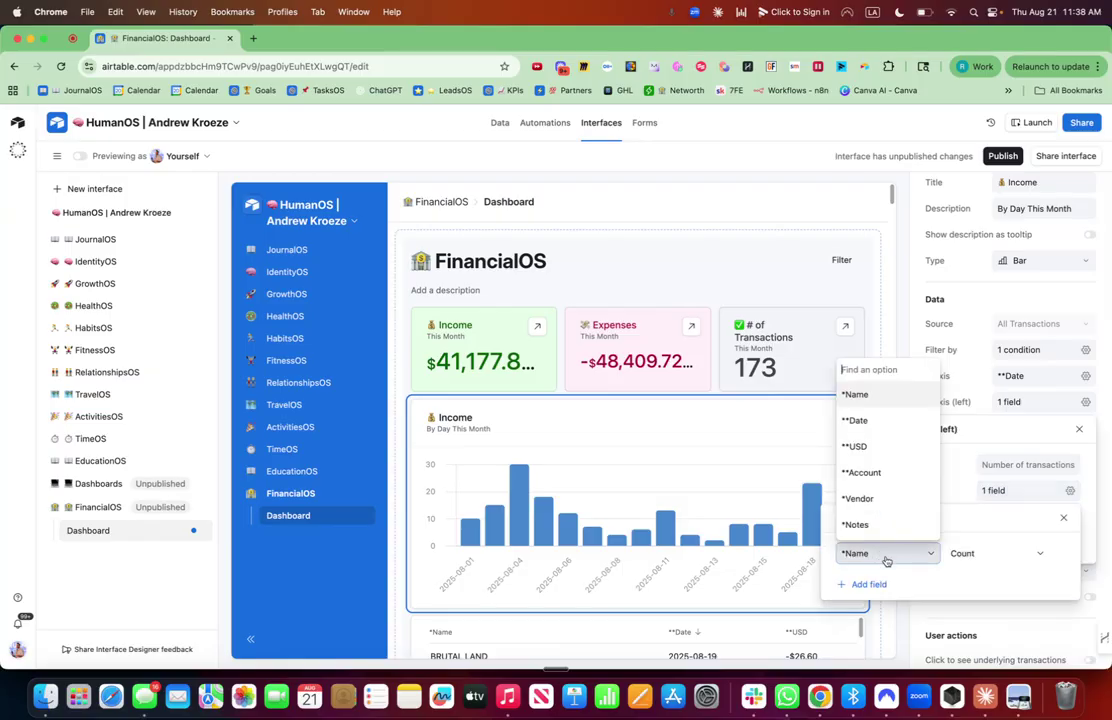
{"action": "left_click", "coordinate": [853, 447]}
{"action": "left_click", "coordinate": [965, 560]}
{"action": "type", "text": "sum"}
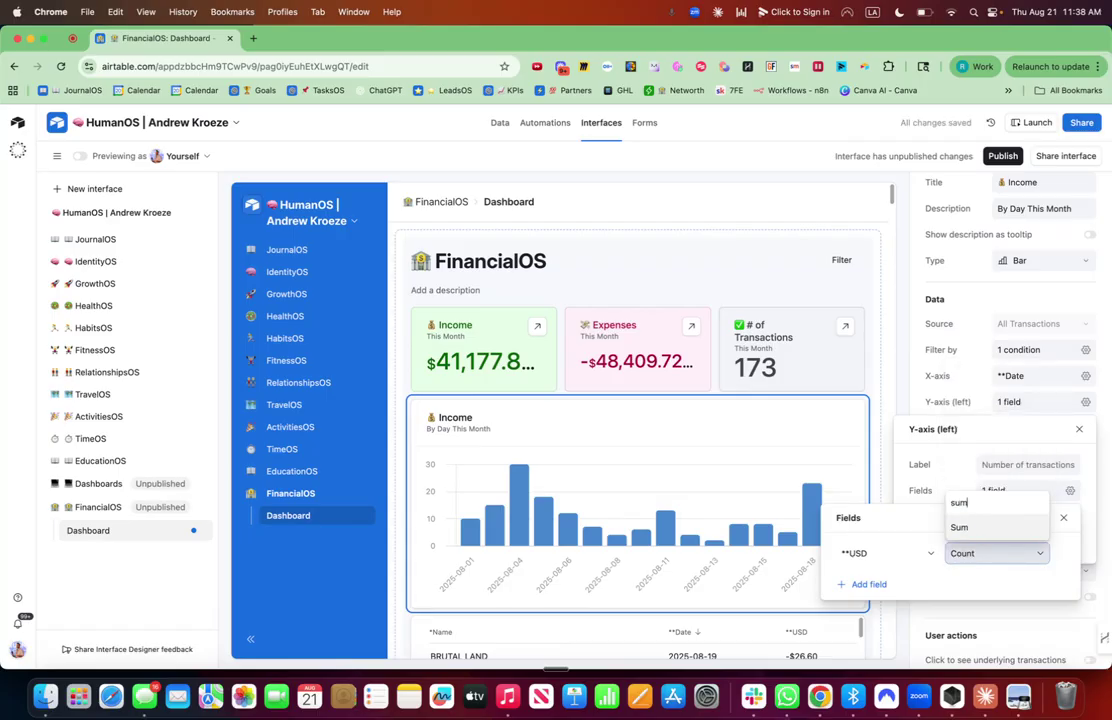
{"action": "left_click", "coordinate": [962, 524]}
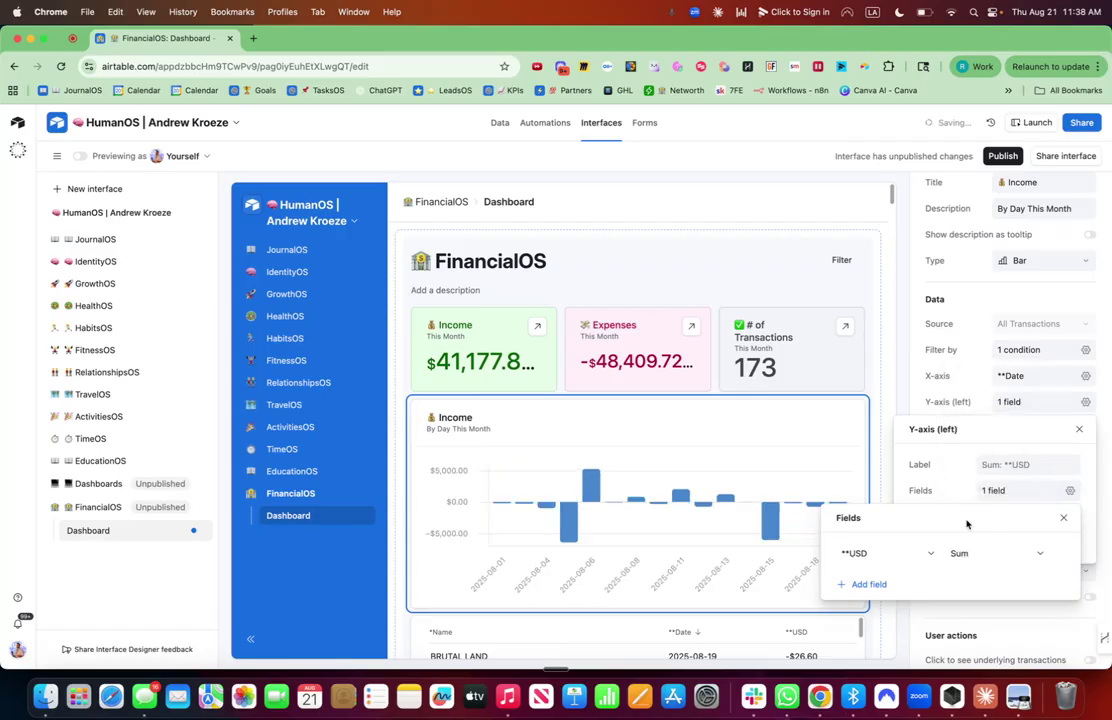
{"action": "left_click", "coordinate": [963, 306]}
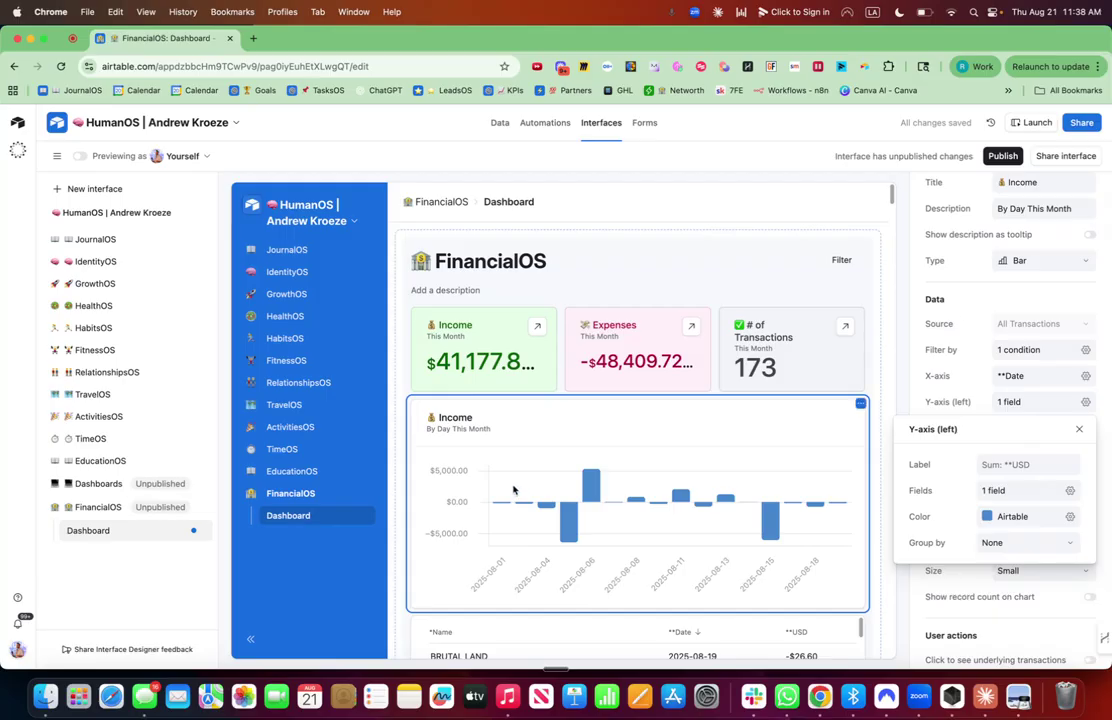
Retitle the chart '💰 Income + Expenses' and turn on 'Show record count on chart'
{"action": "left_click", "coordinate": [1047, 183]}
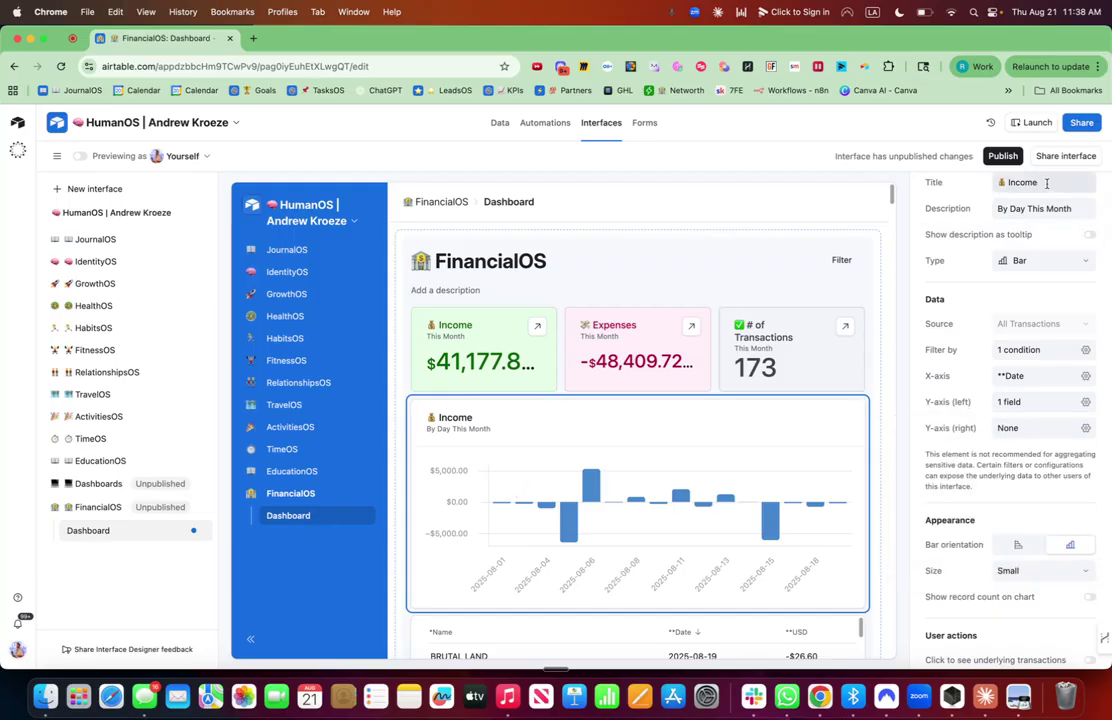
{"action": "left_click", "coordinate": [1047, 183]}
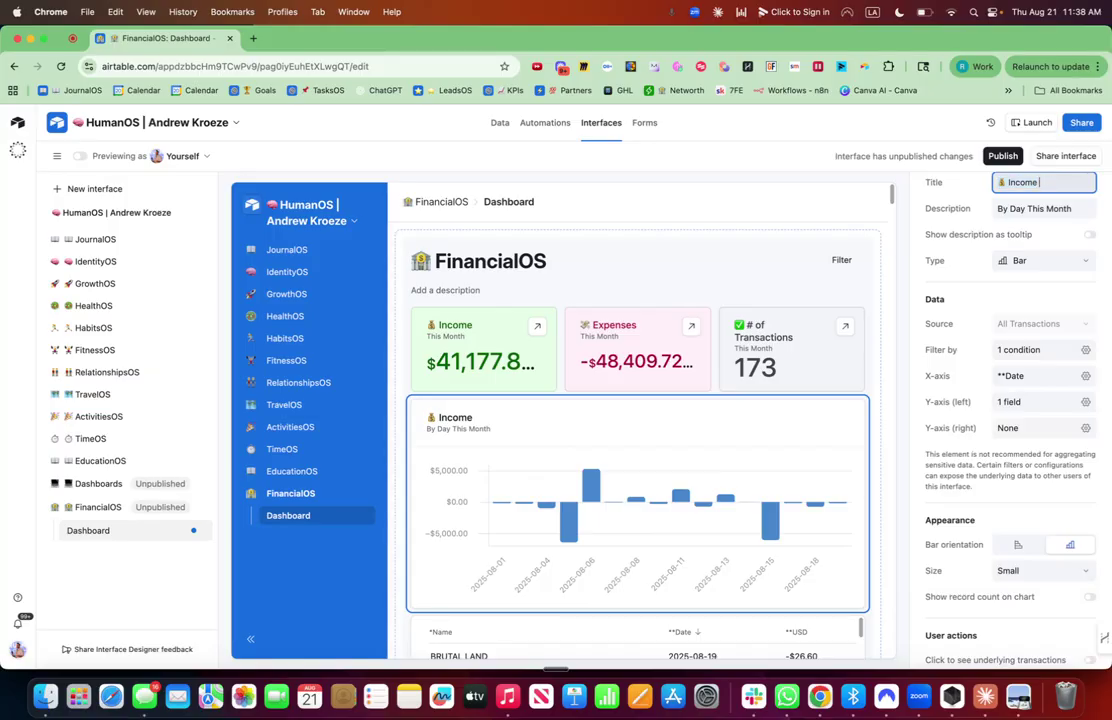
{"action": "type", "text": "+ Expe"}
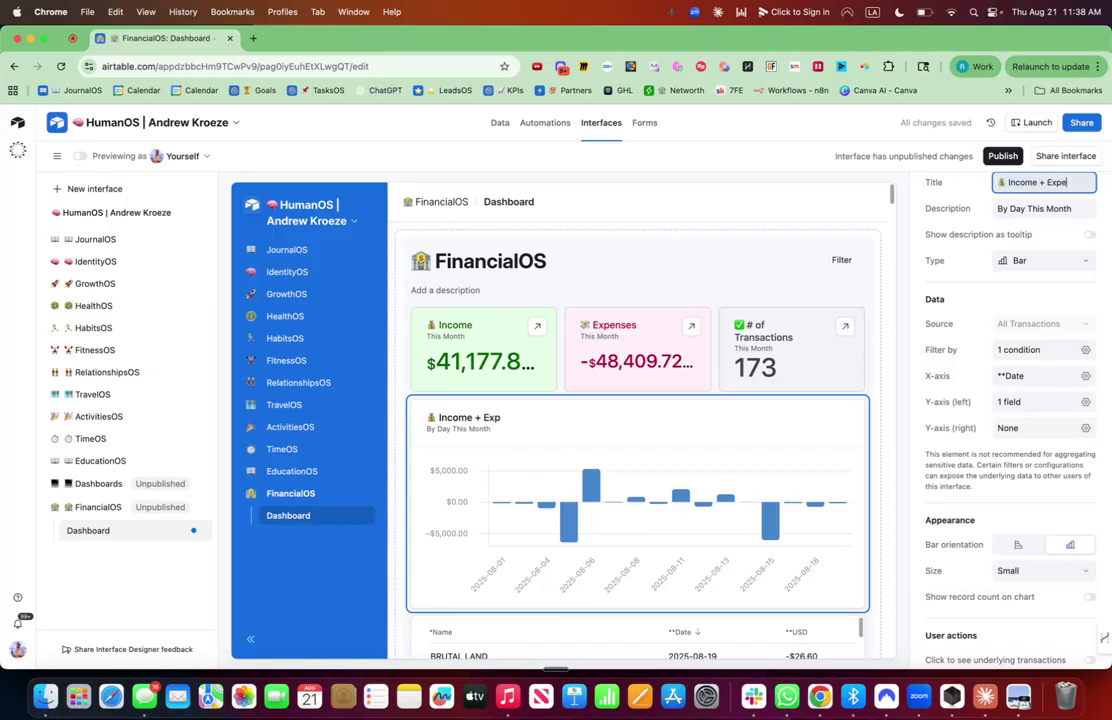
{"action": "type", "text": "nses"}
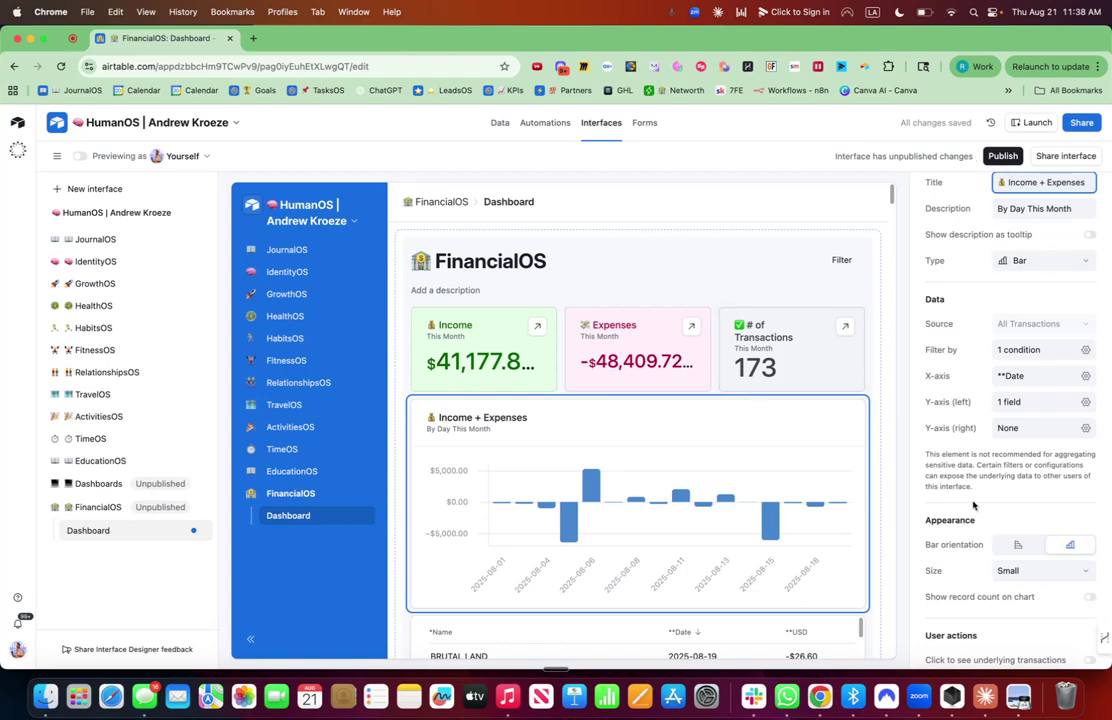
{"action": "scroll", "coordinate": [1040, 518], "scroll_direction": "down", "scroll_amount": 1}
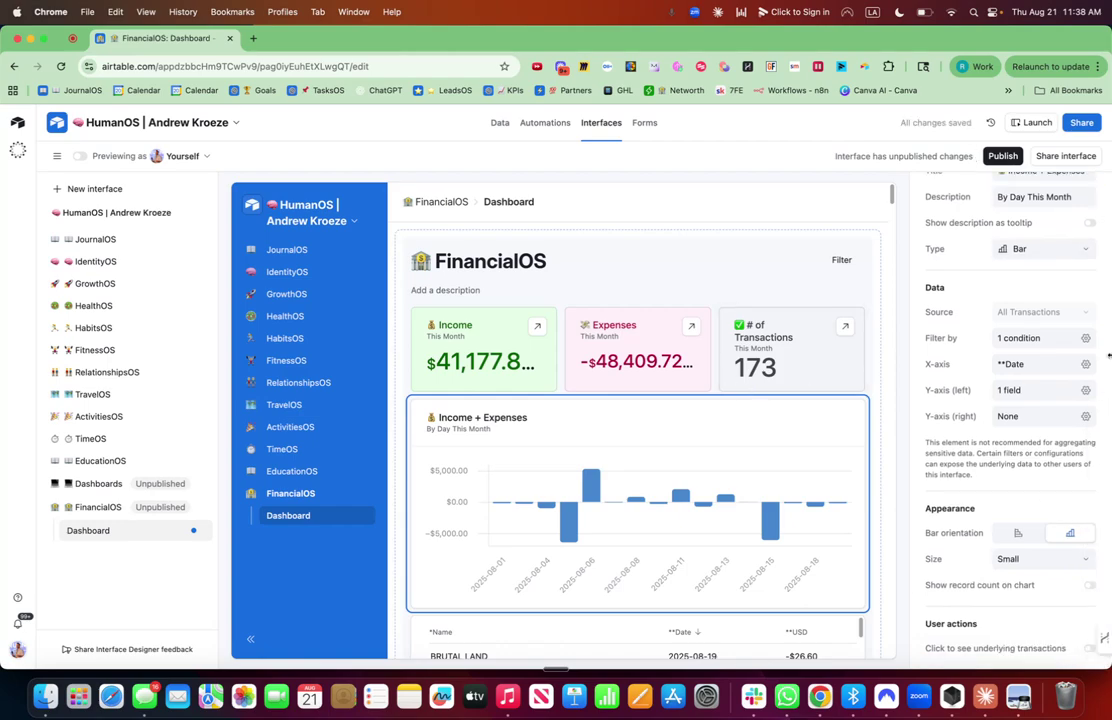
{"action": "left_click", "coordinate": [1089, 585]}
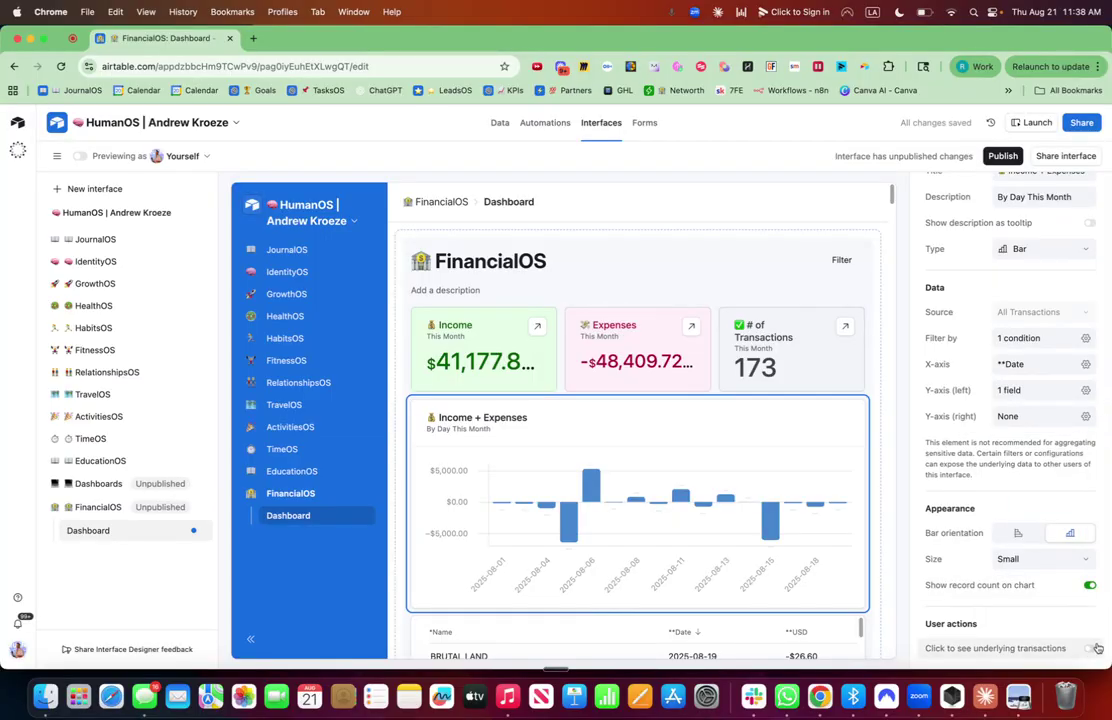
Allow record details from the expanded chart's Costco transaction, opening in the Transaction Detail layout
{"action": "left_click", "coordinate": [991, 626]}
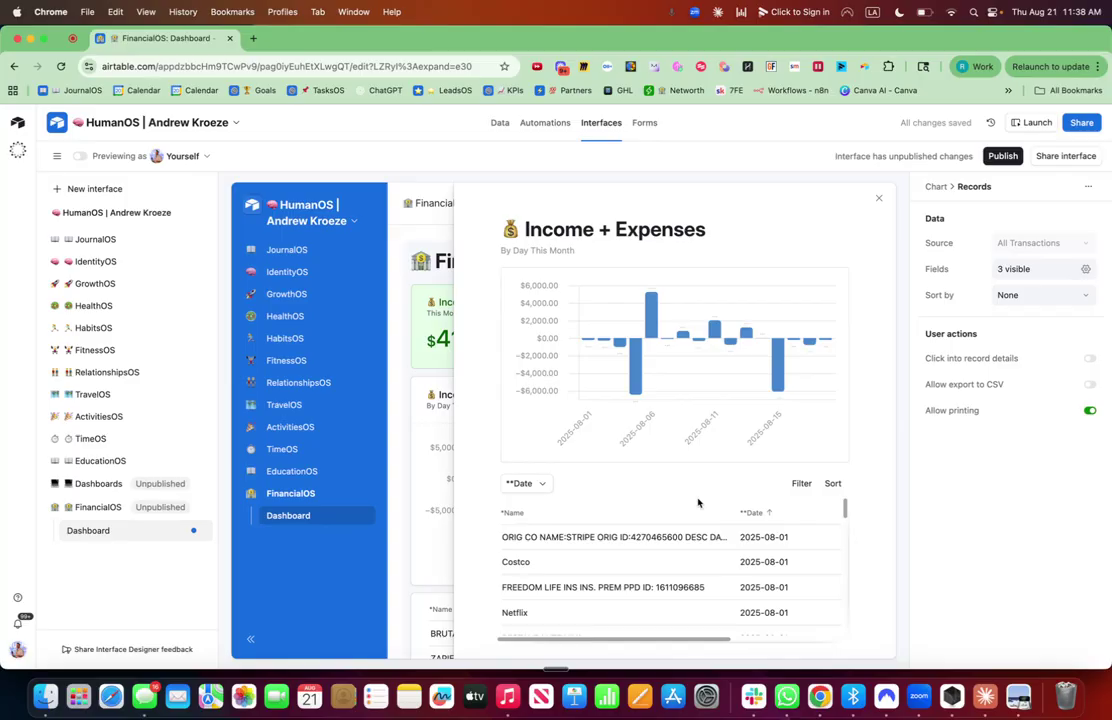
{"action": "left_click", "coordinate": [710, 562]}
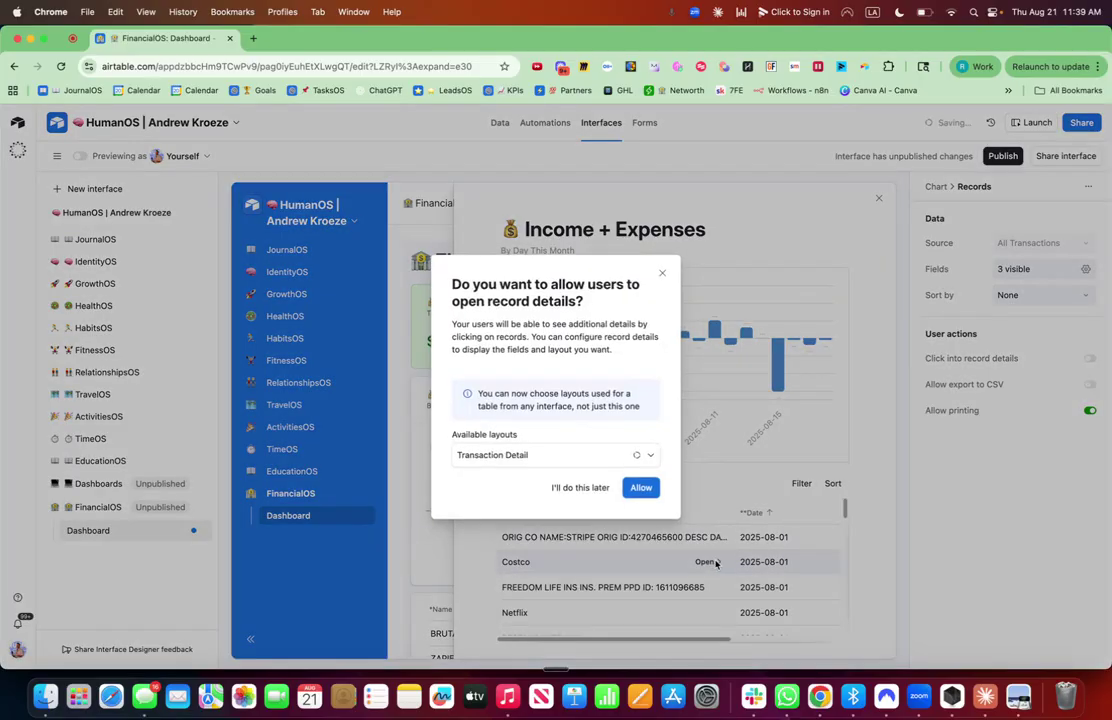
{"action": "left_click", "coordinate": [642, 488]}
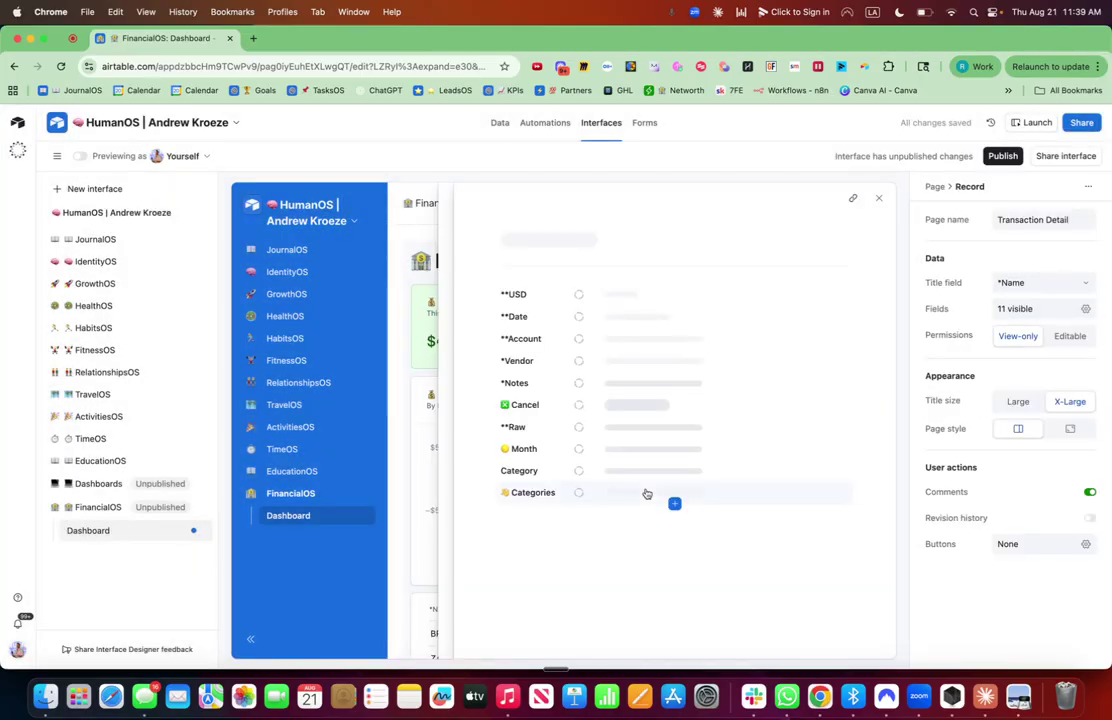
{"action": "left_click", "coordinate": [879, 199]}
{"action": "left_click", "coordinate": [877, 200]}
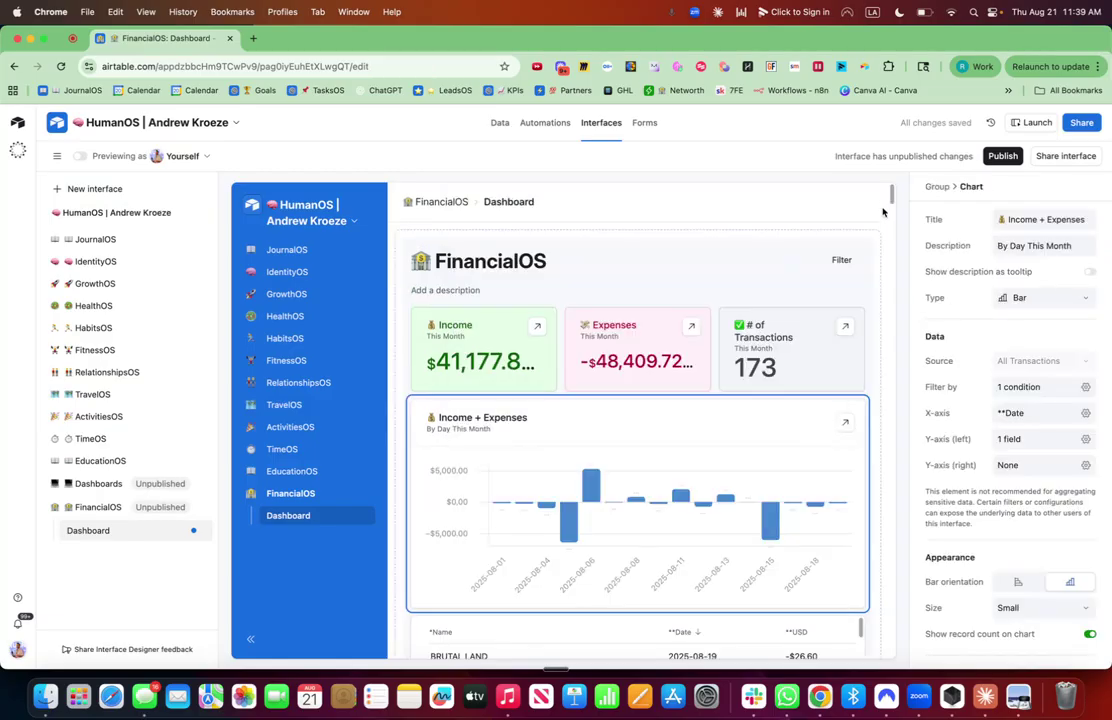
{"action": "scroll", "coordinate": [676, 340], "scroll_direction": "down", "scroll_amount": 5}
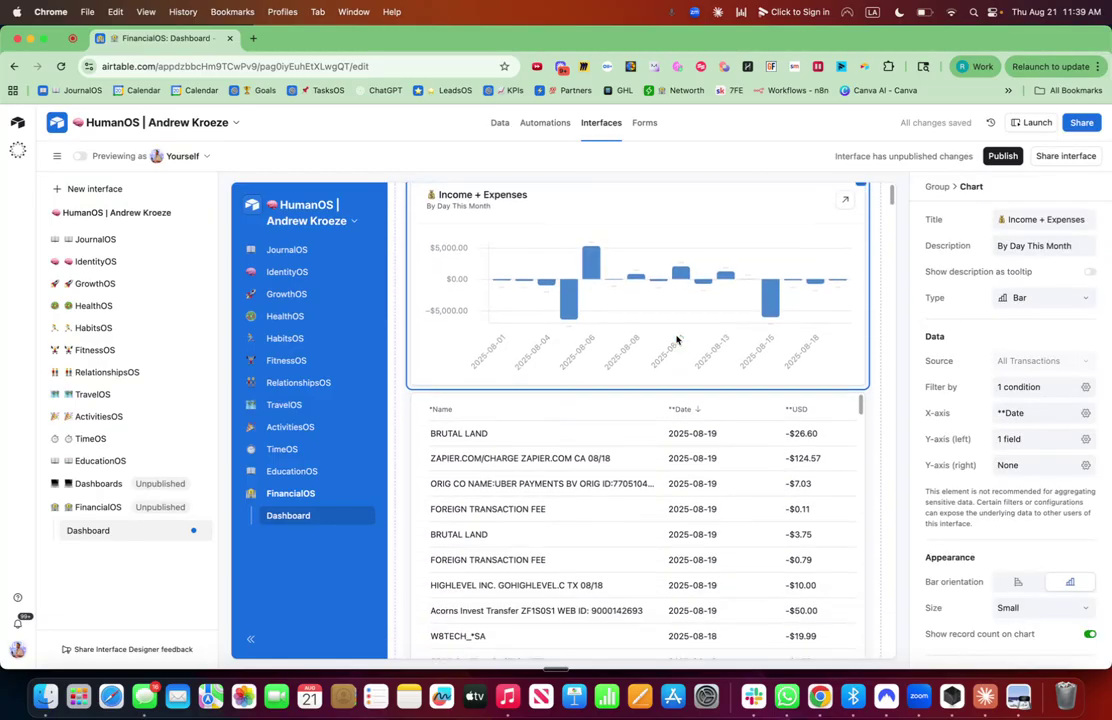
{"action": "scroll", "coordinate": [658, 340], "scroll_direction": "up", "scroll_amount": 5}
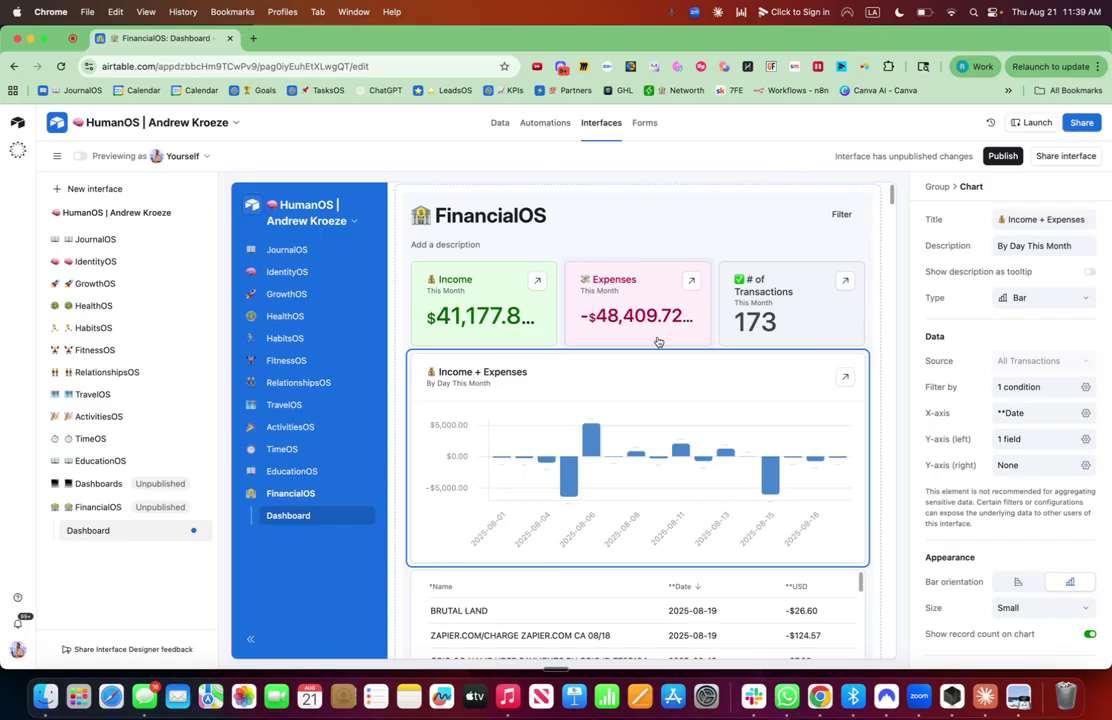
Publish the FinancialOS interface without sharing it, then return to Edit pages
{"action": "left_click", "coordinate": [1001, 156]}
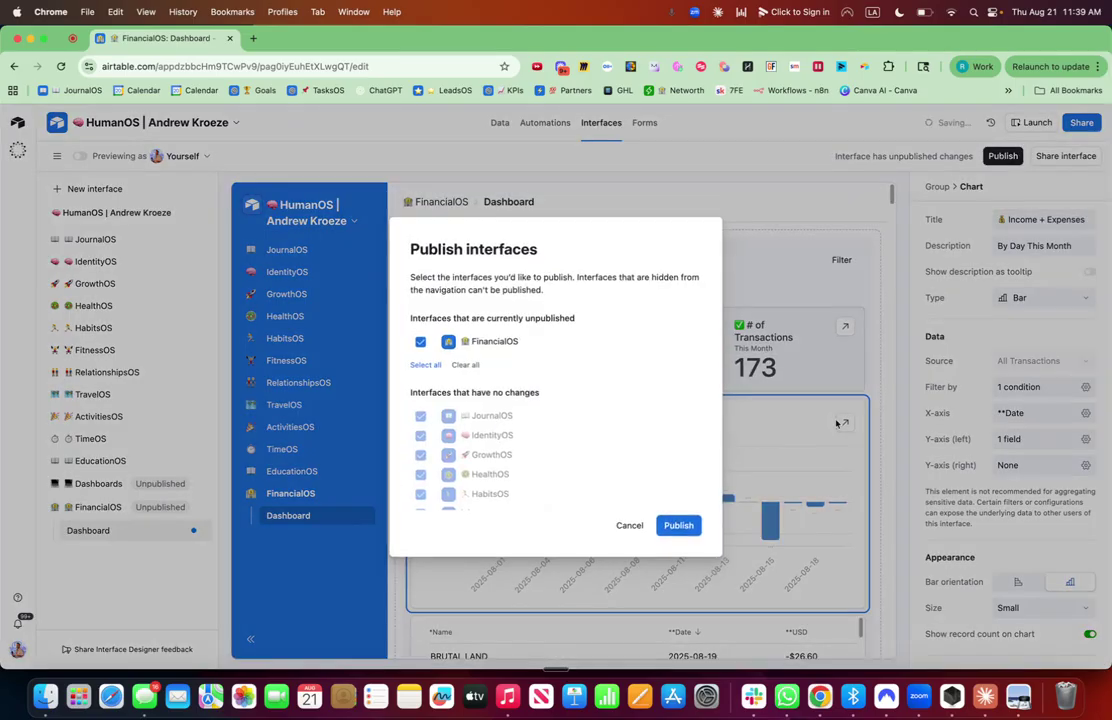
{"action": "left_click", "coordinate": [681, 526]}
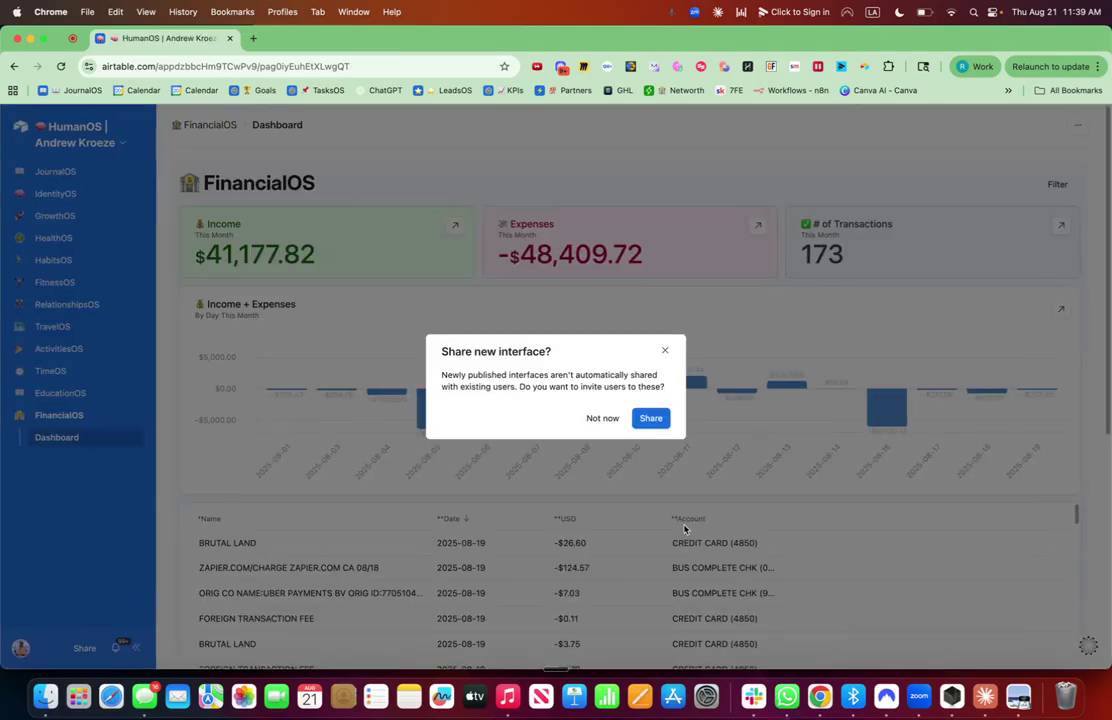
{"action": "left_click", "coordinate": [666, 353]}
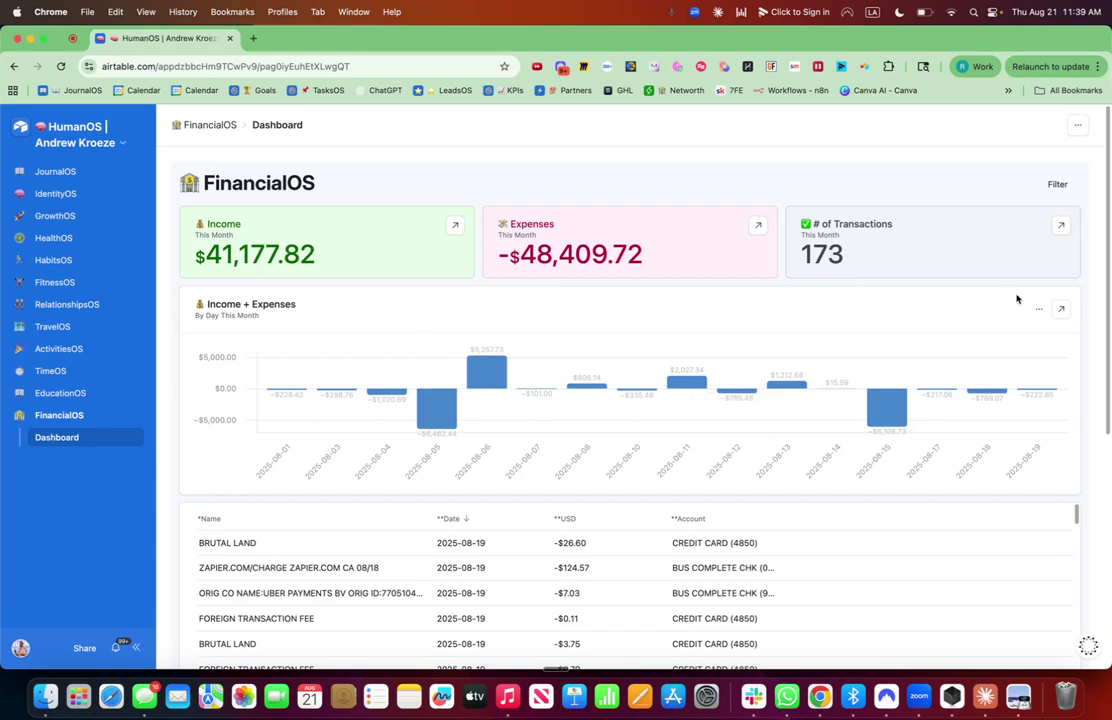
{"action": "left_click", "coordinate": [92, 128]}
{"action": "left_click", "coordinate": [92, 148]}
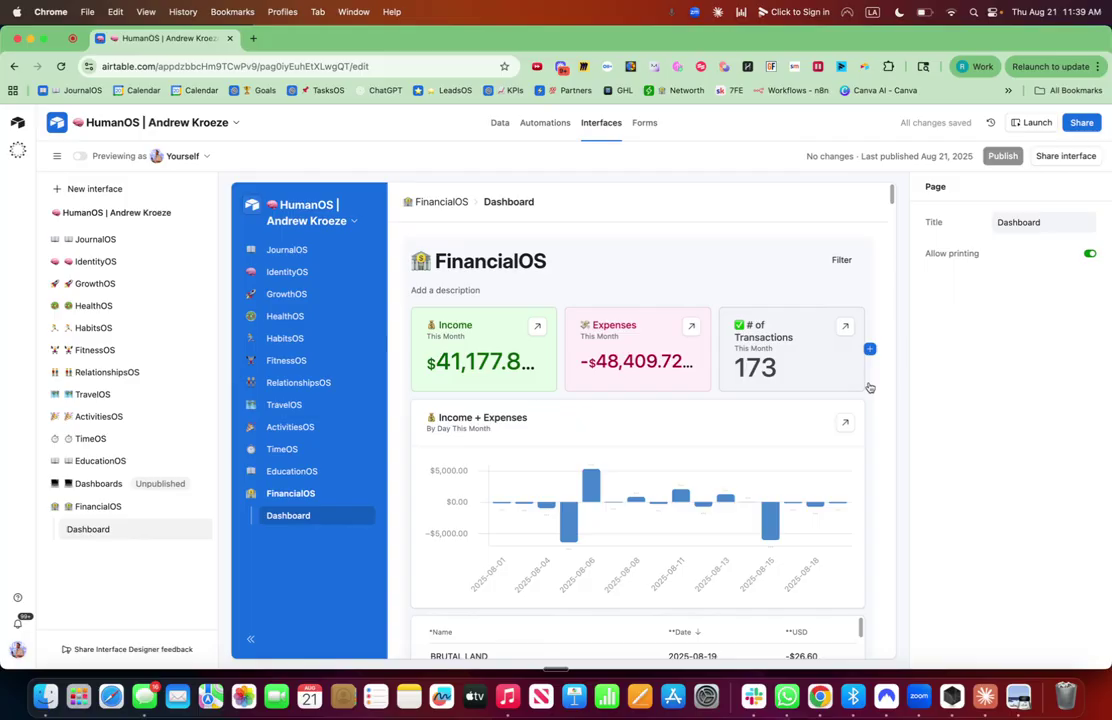
Add a Date dropdown user filter to the FinancialOS group above the summary cards
{"action": "left_click", "coordinate": [849, 292]}
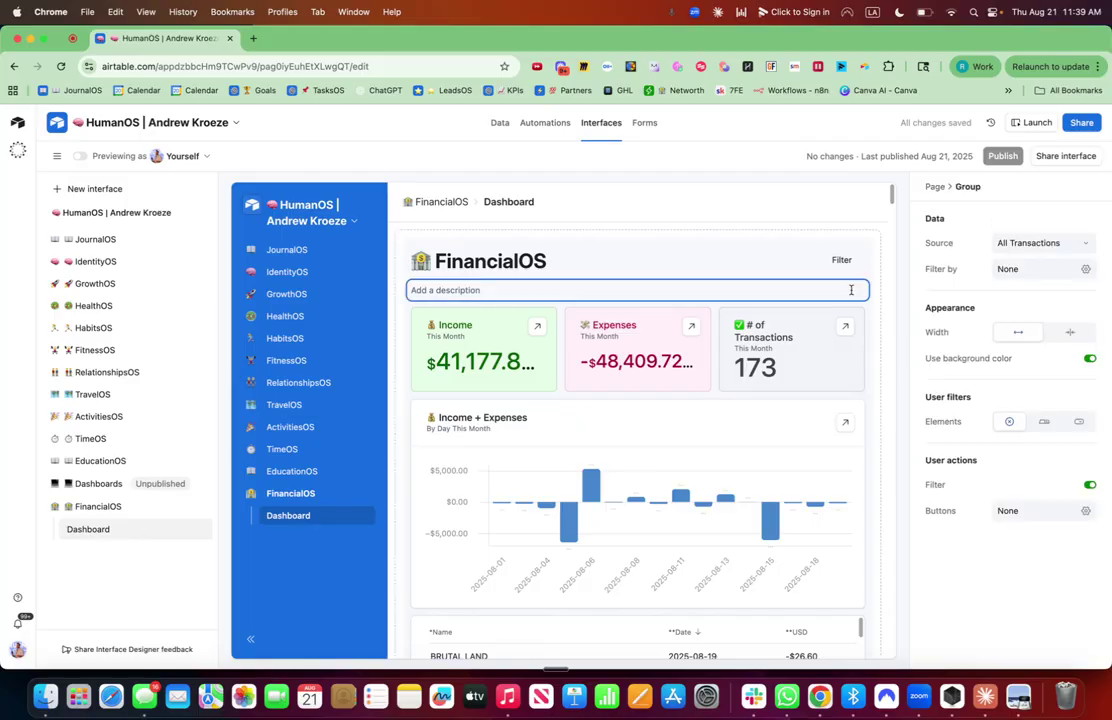
{"action": "left_click", "coordinate": [1077, 421]}
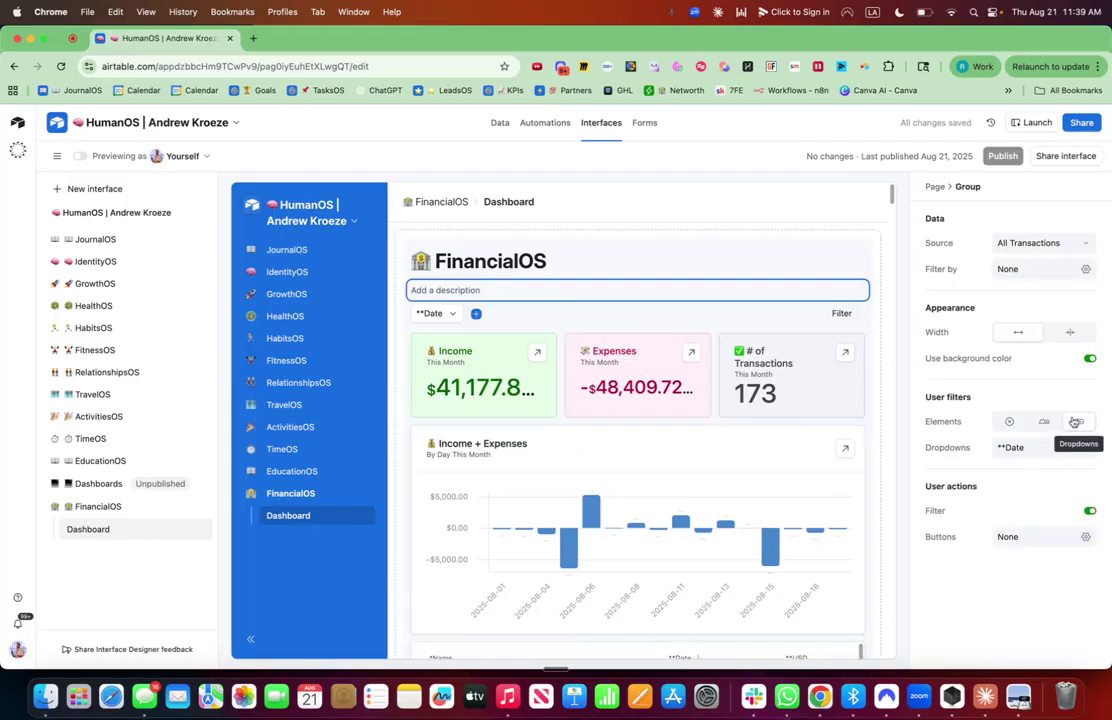
{"action": "left_click", "coordinate": [455, 315]}
{"action": "left_click", "coordinate": [455, 316]}
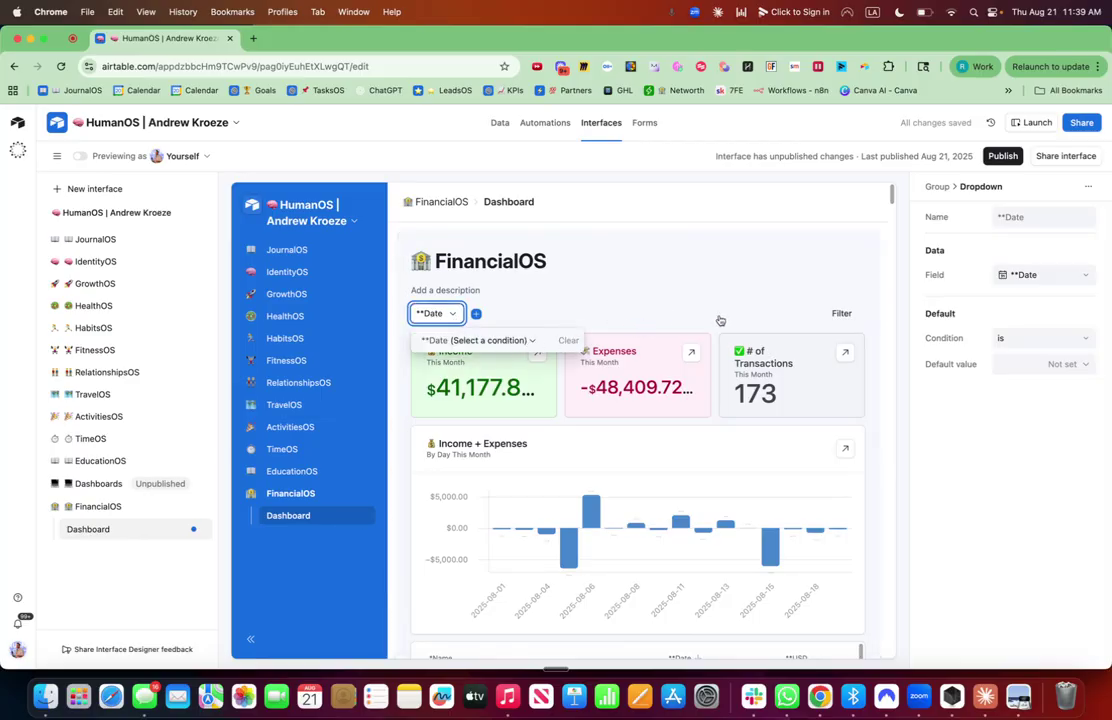
{"action": "left_click", "coordinate": [870, 288]}
{"action": "left_click", "coordinate": [870, 288]}
{"action": "scroll", "coordinate": [638, 297], "scroll_direction": "down", "scroll_amount": 5}
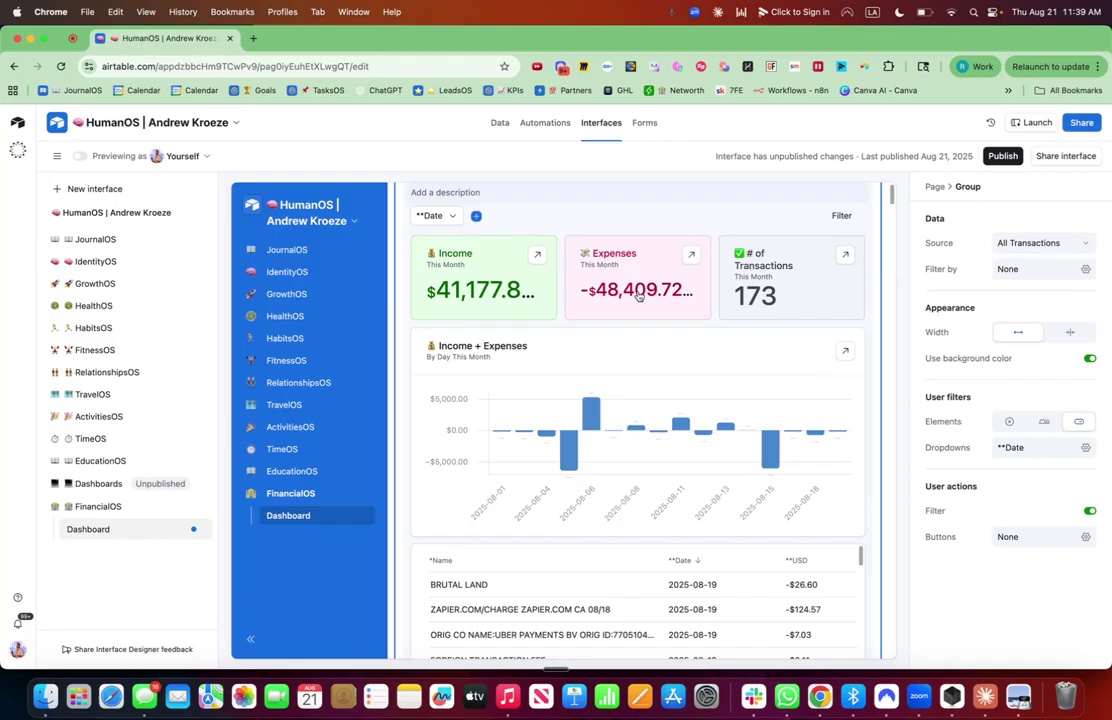
{"action": "scroll", "coordinate": [638, 297], "scroll_direction": "down", "scroll_amount": 10}
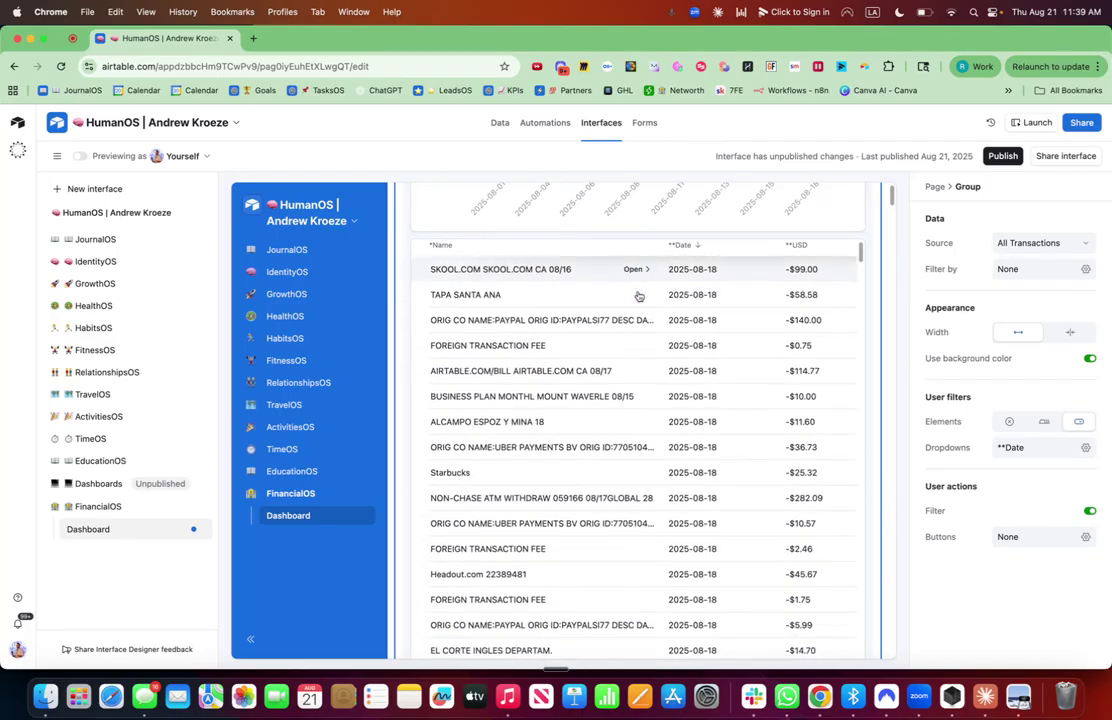
{"action": "scroll", "coordinate": [638, 297], "scroll_direction": "up", "scroll_amount": 15}
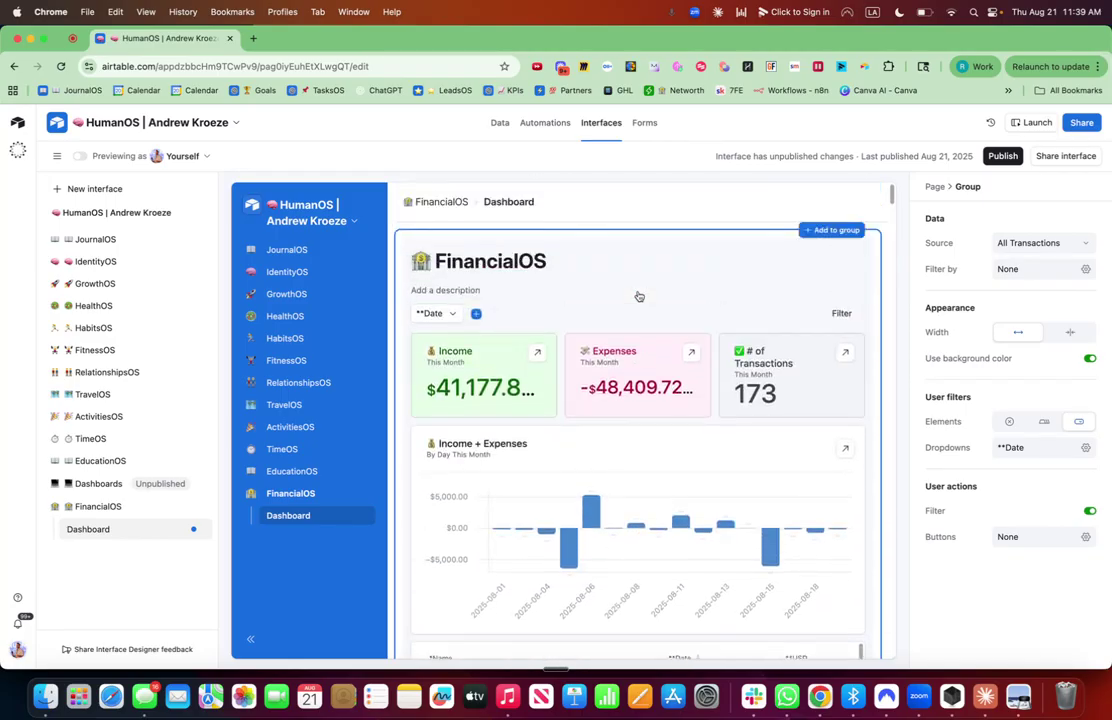
Publish the Date dropdown change and scroll through the live dashboard to check it
{"action": "left_click", "coordinate": [1013, 157]}
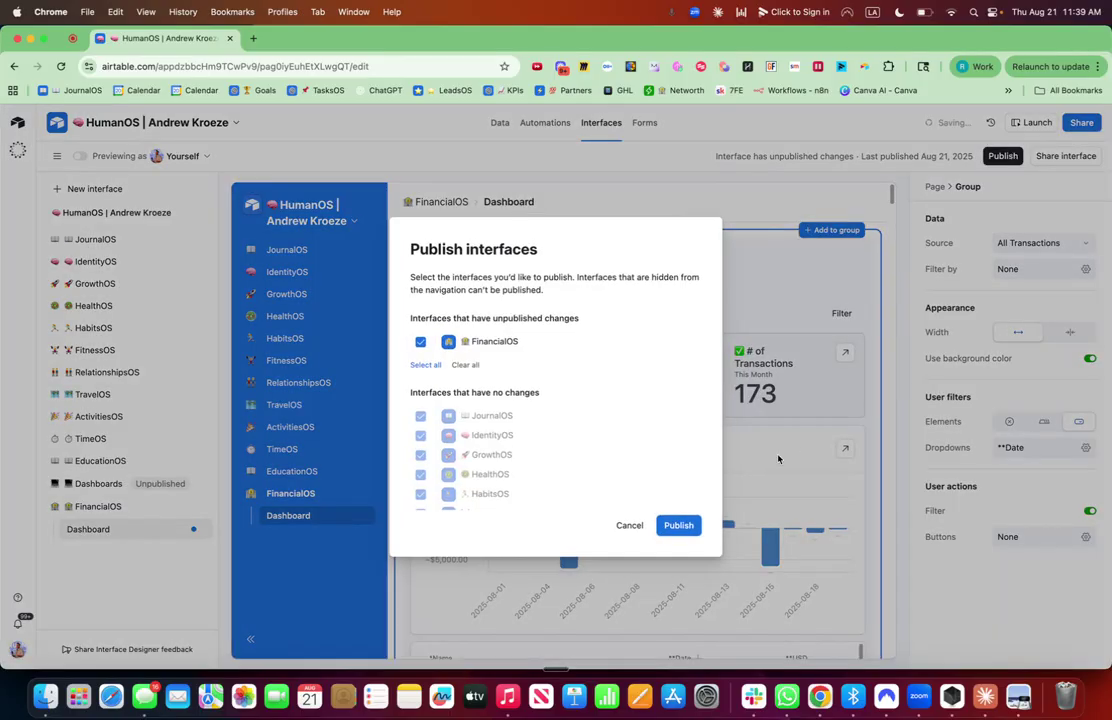
{"action": "left_click", "coordinate": [687, 525]}
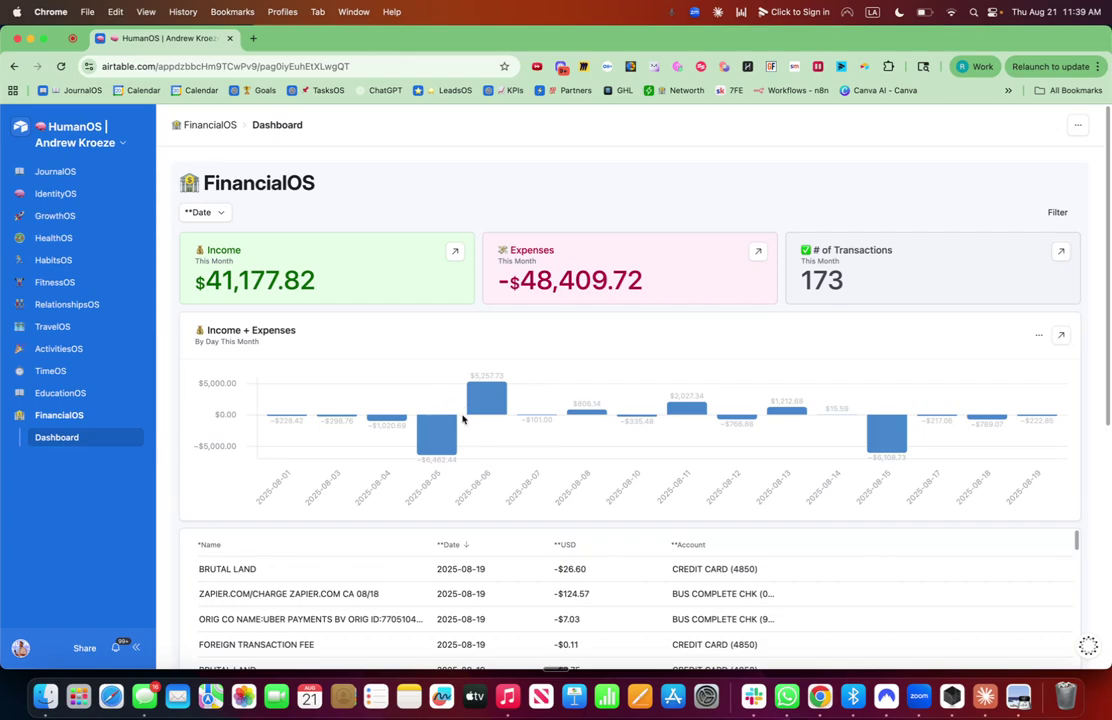
{"action": "scroll", "coordinate": [461, 415], "scroll_direction": "down", "scroll_amount": 3}
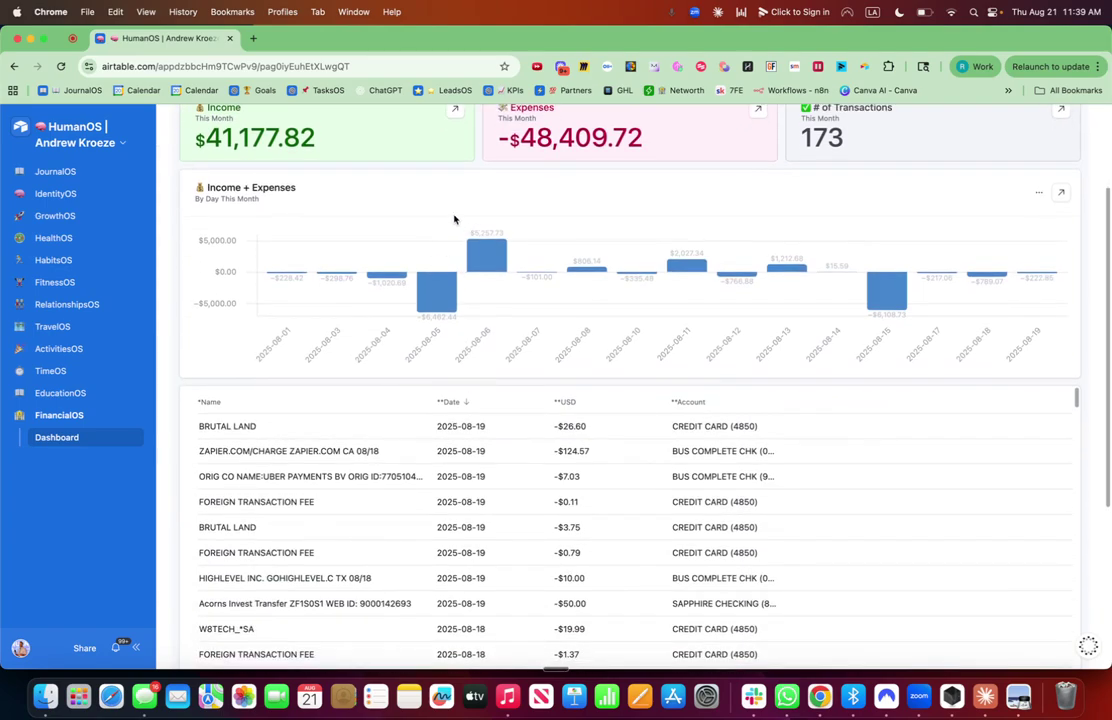
{"action": "scroll", "coordinate": [453, 219], "scroll_direction": "up", "scroll_amount": 3}
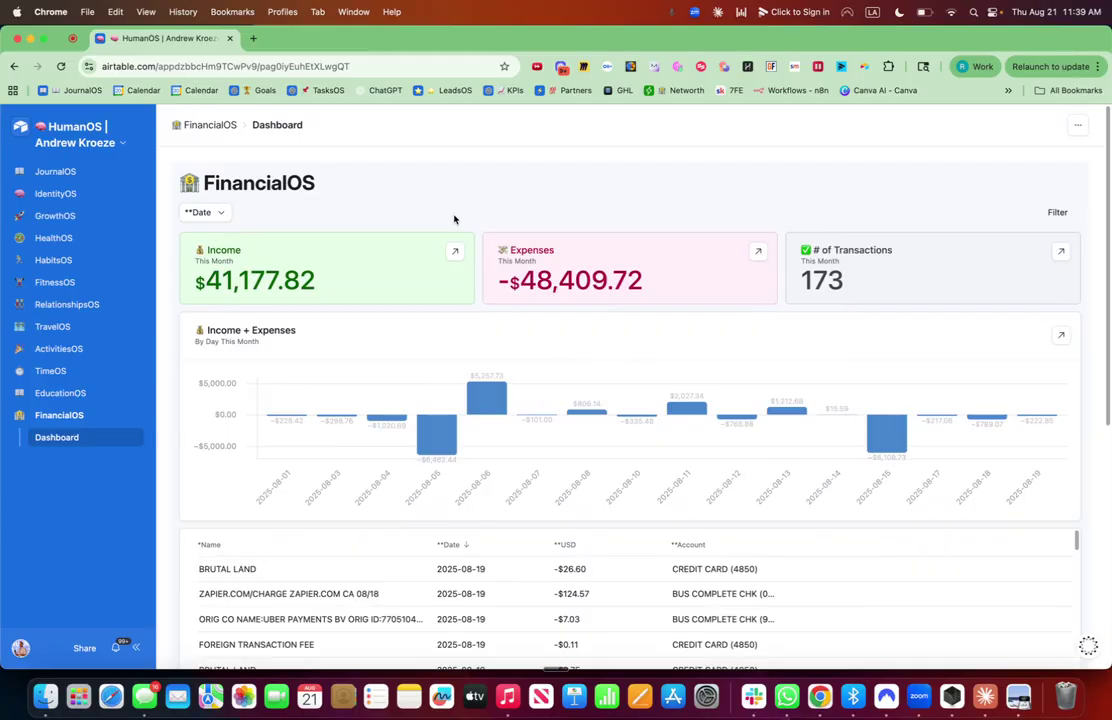